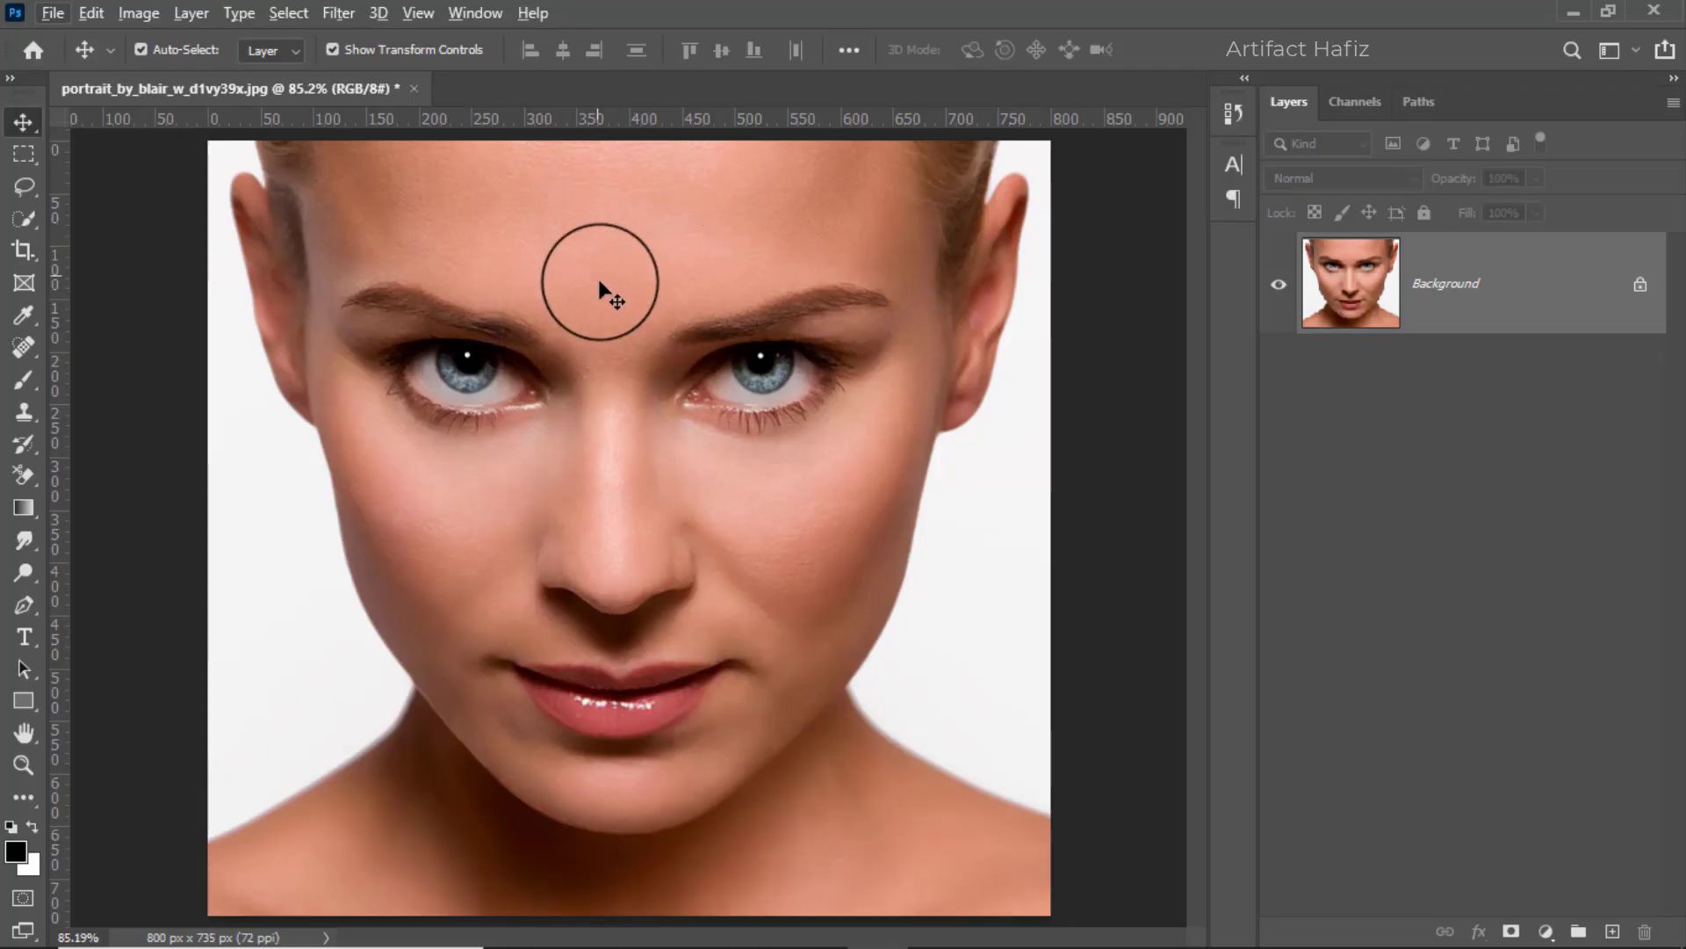
scroll(603, 359, up, 1)
scroll(602, 359, up, 2)
scroll(602, 359, up, 1)
scroll(601, 358, down, 3)
scroll(606, 354, down, 1)
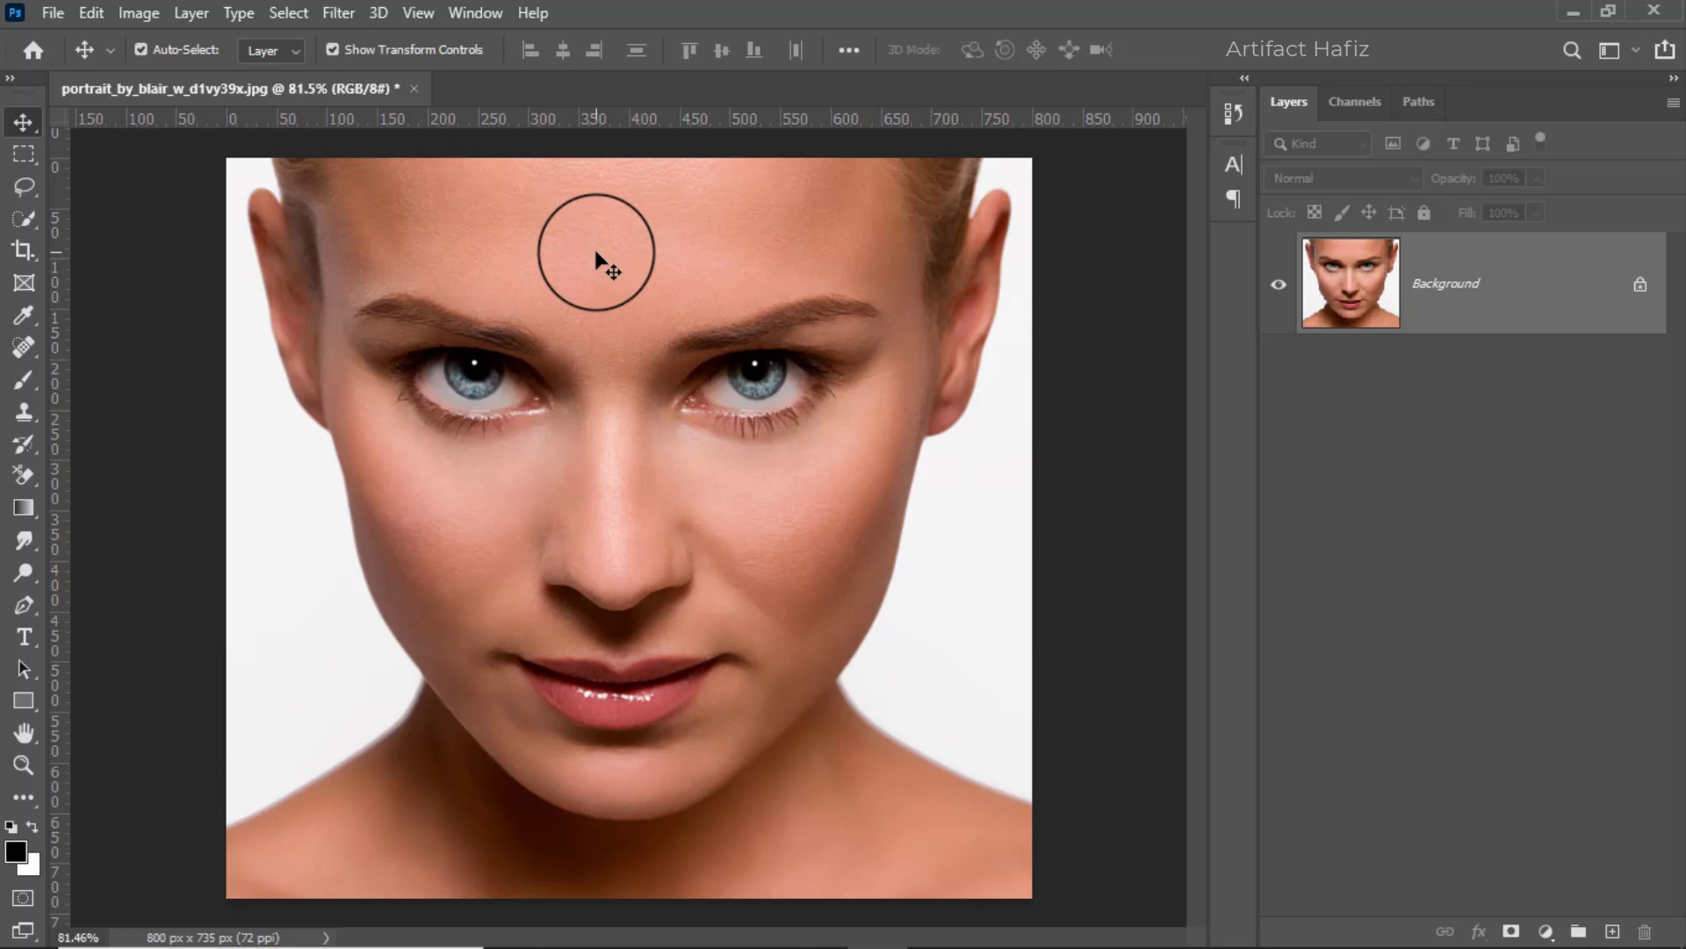
scroll(566, 310, up, 1)
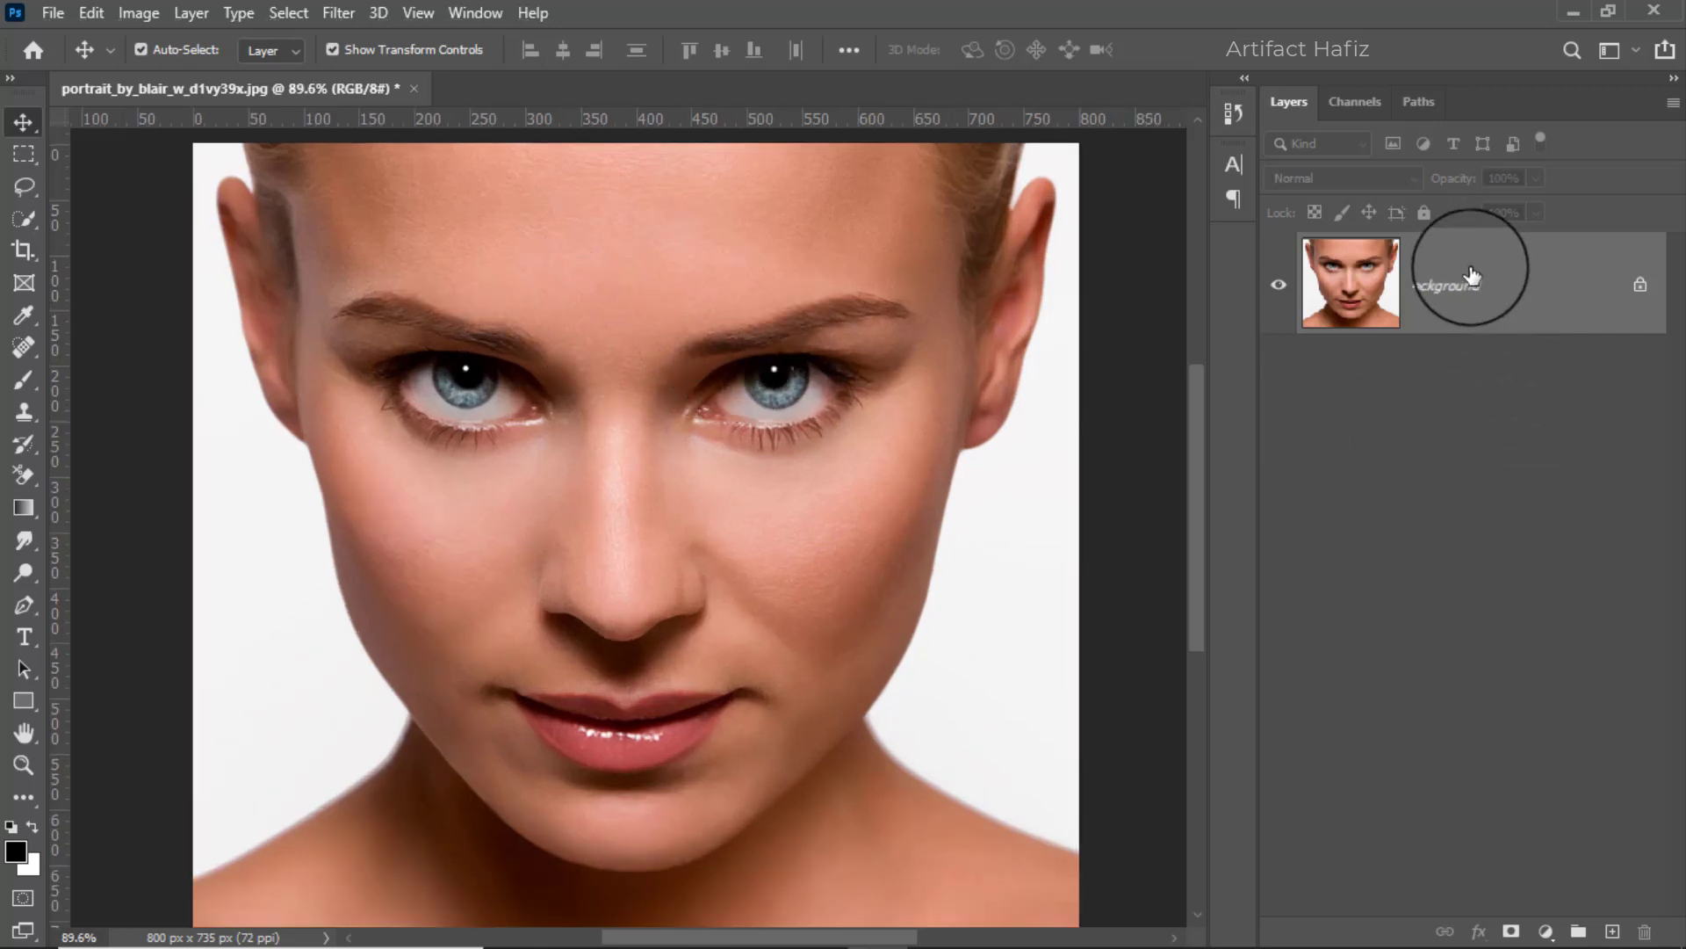
Duplicate Background into Layer 1 with Ctrl+J and convert Layer 1 to a Smart Object
key(ctrl+j)
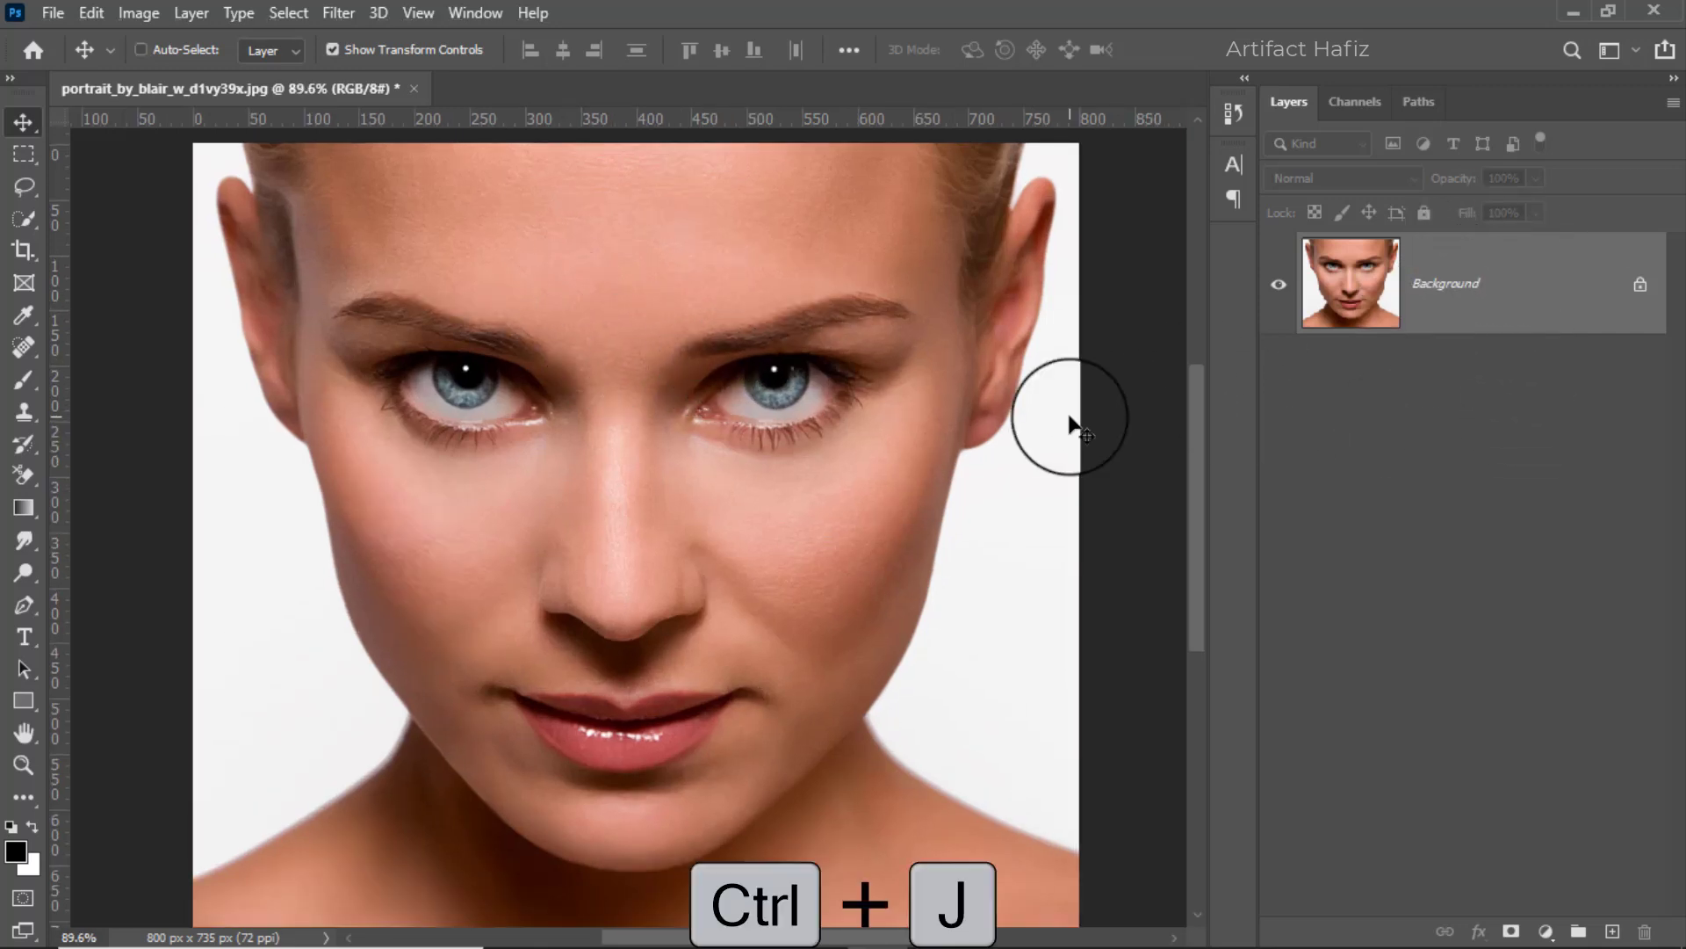
key(ctrl+j)
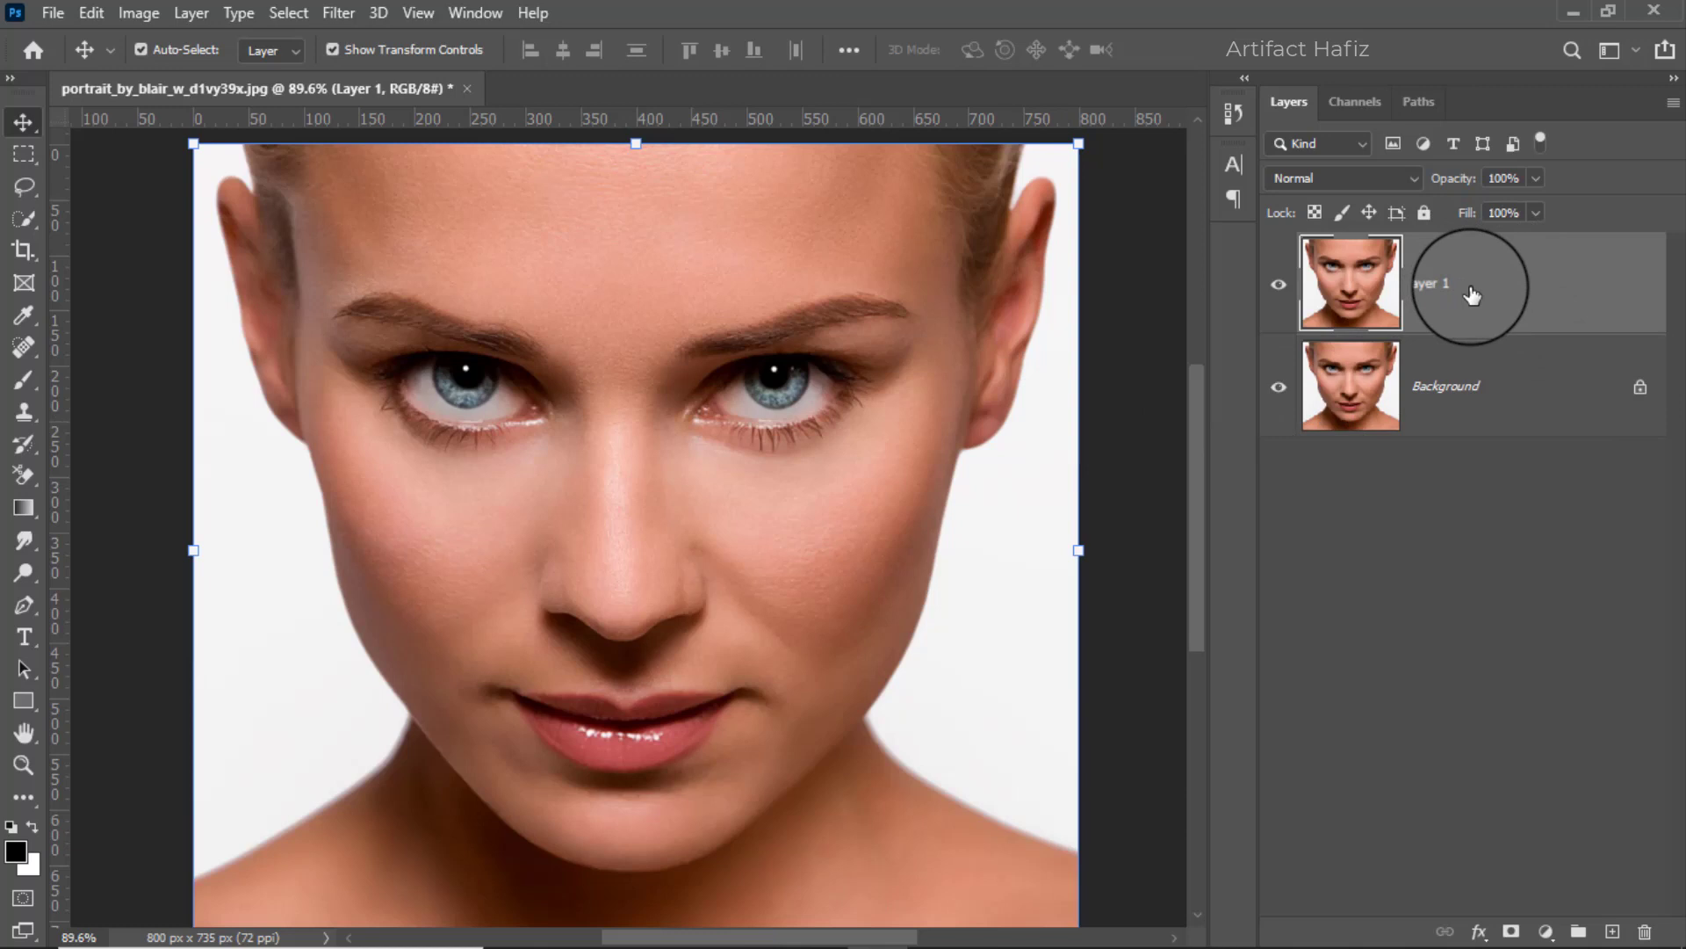
right_click(1505, 280)
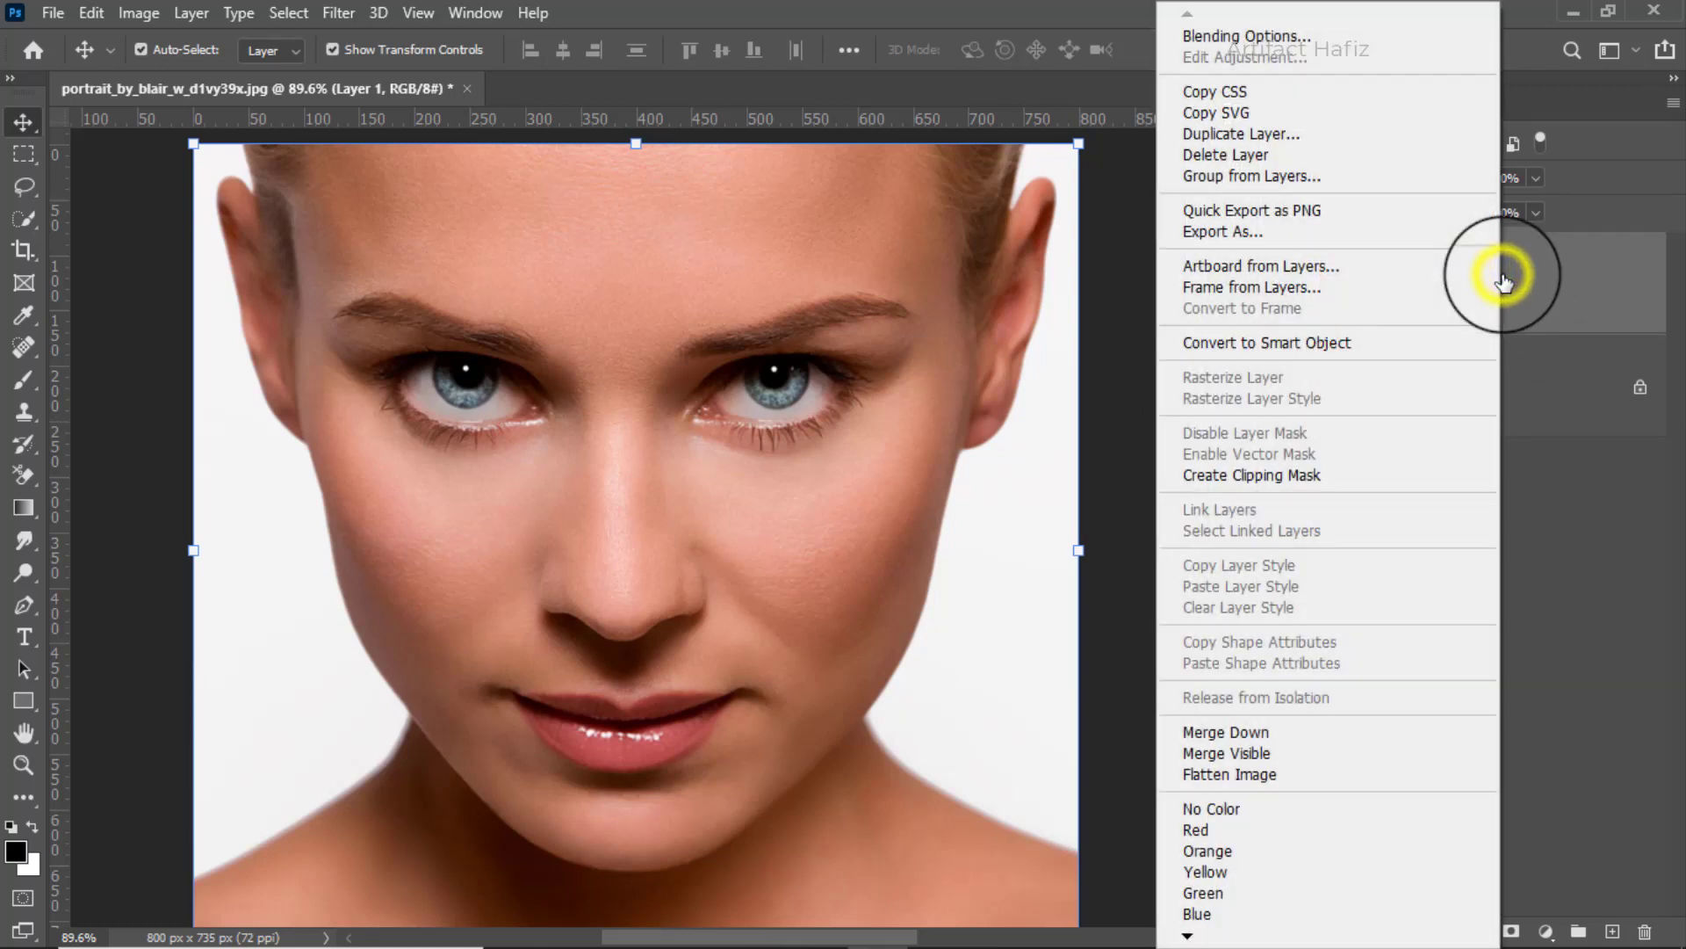
click(1281, 339)
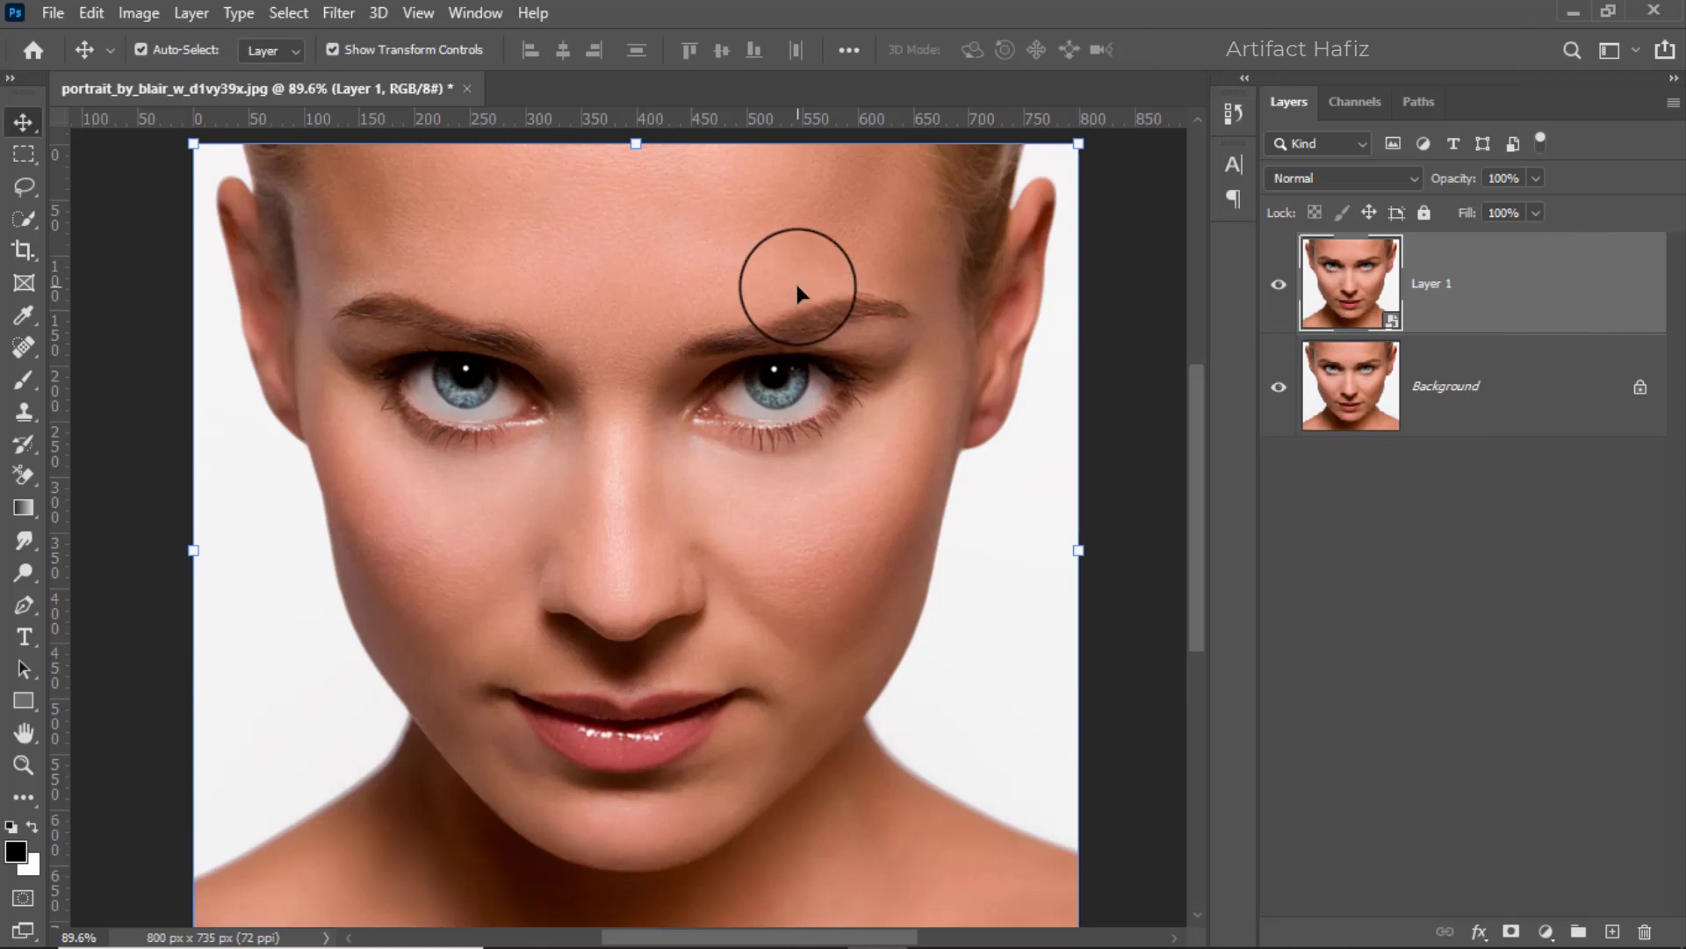
Apply Filter > Other > High Pass to Layer 1 with a 1.7-pixel radius
click(338, 16)
mouse_move(396, 541)
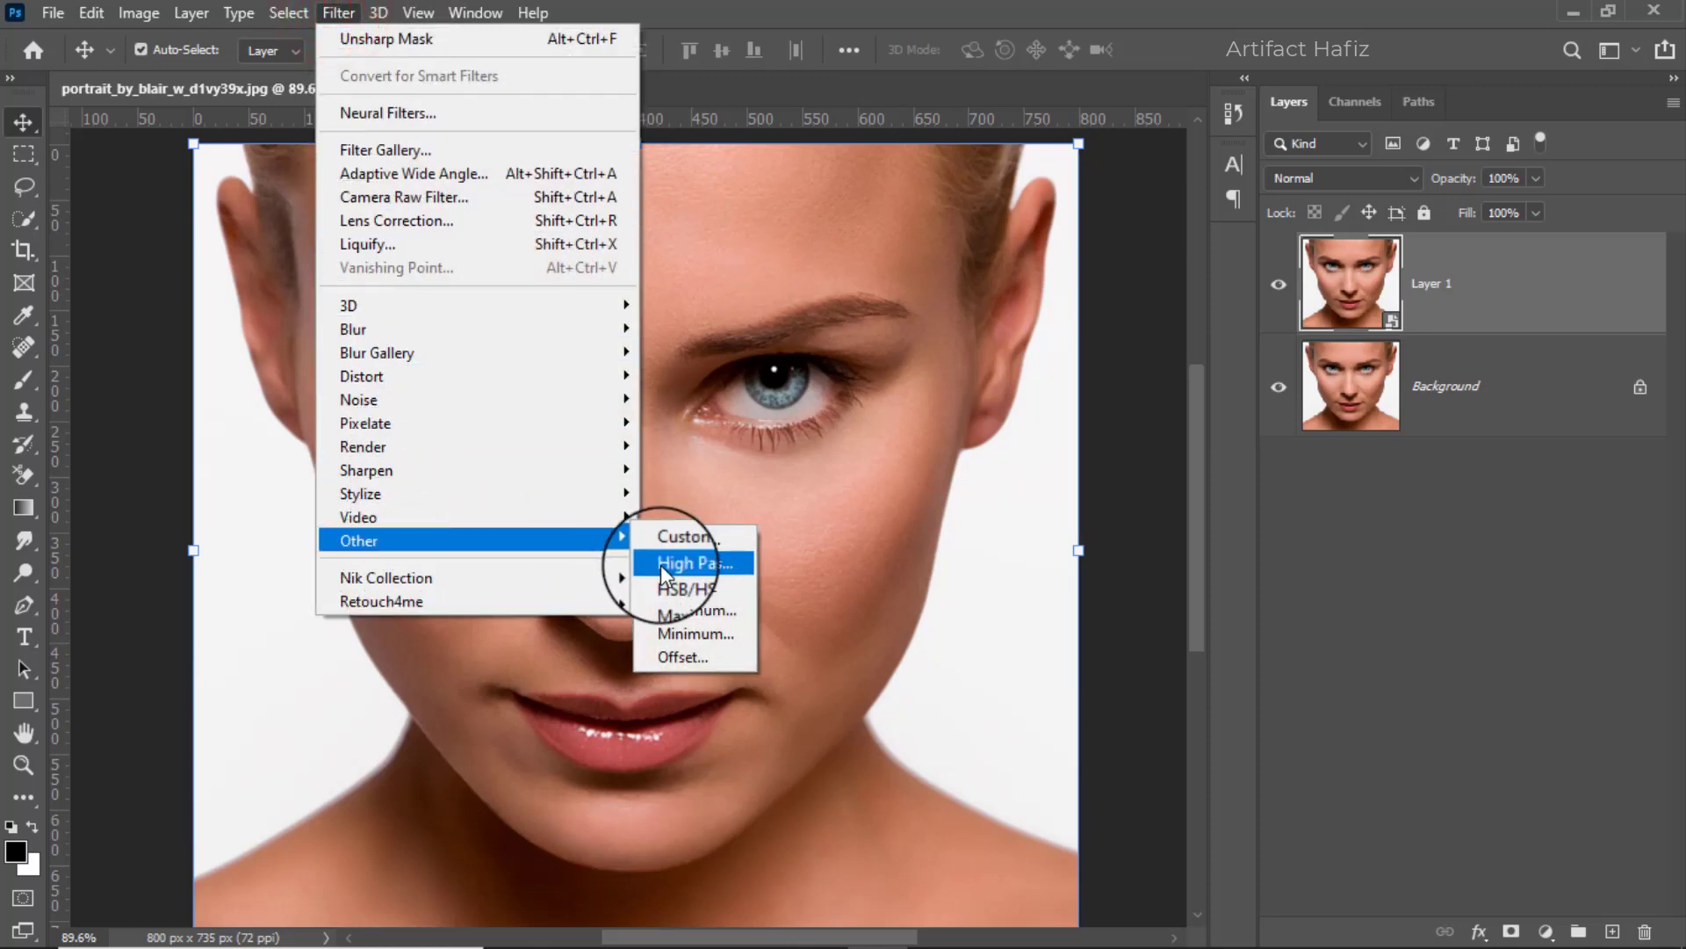
click(659, 564)
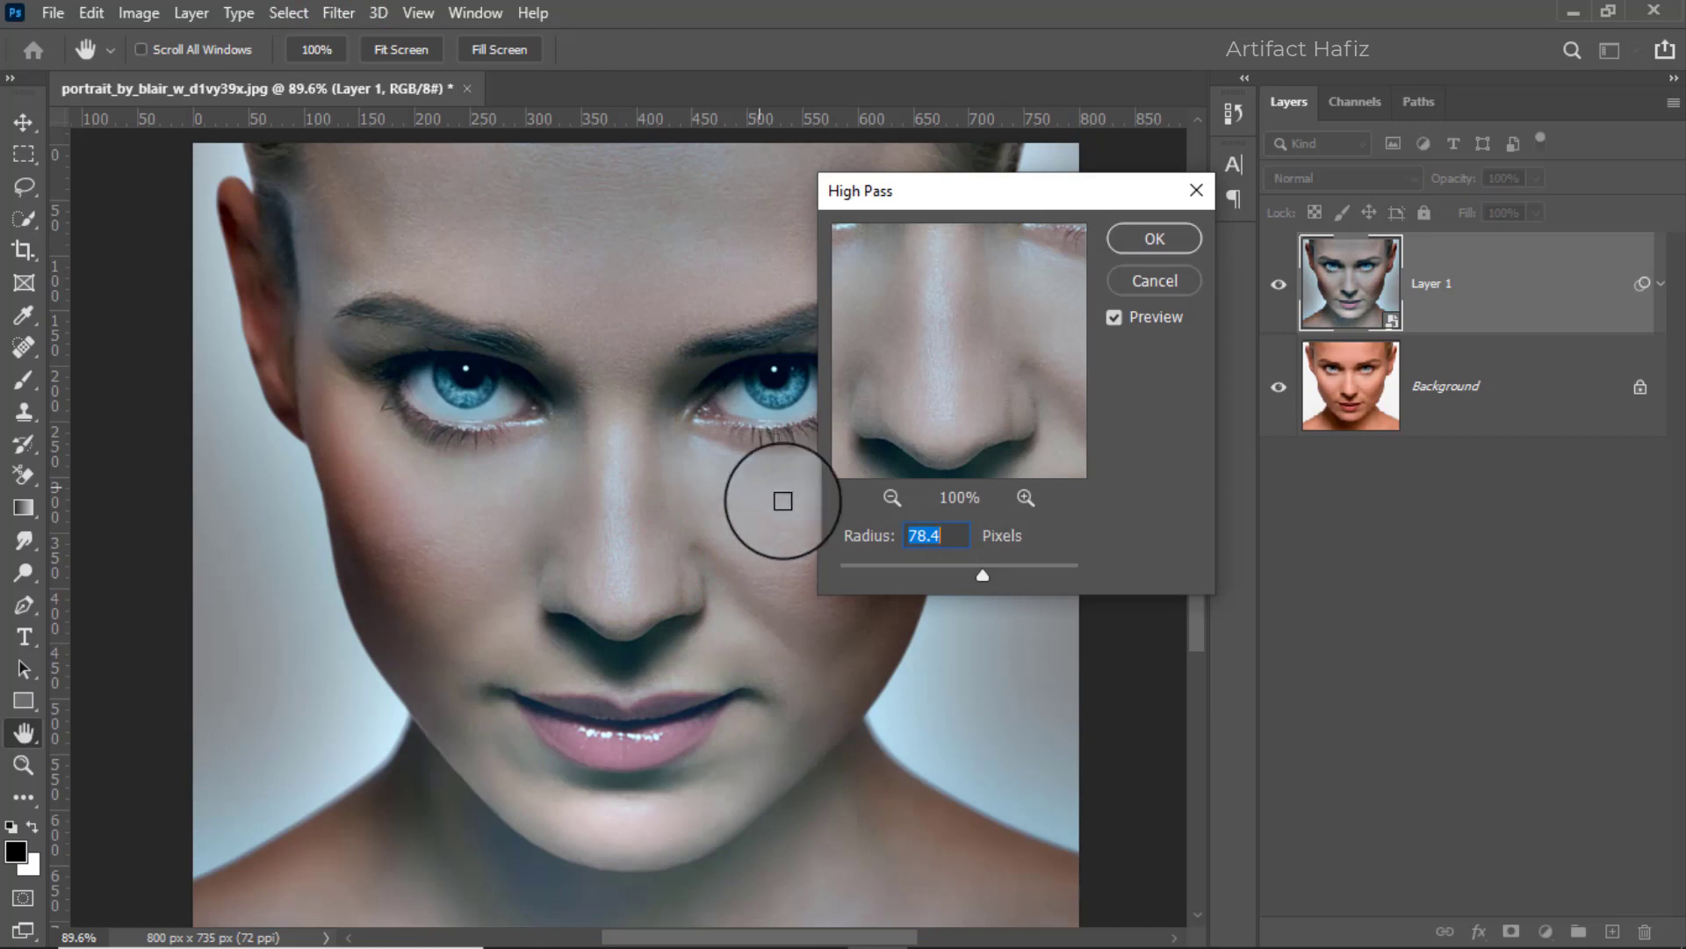
click(876, 568)
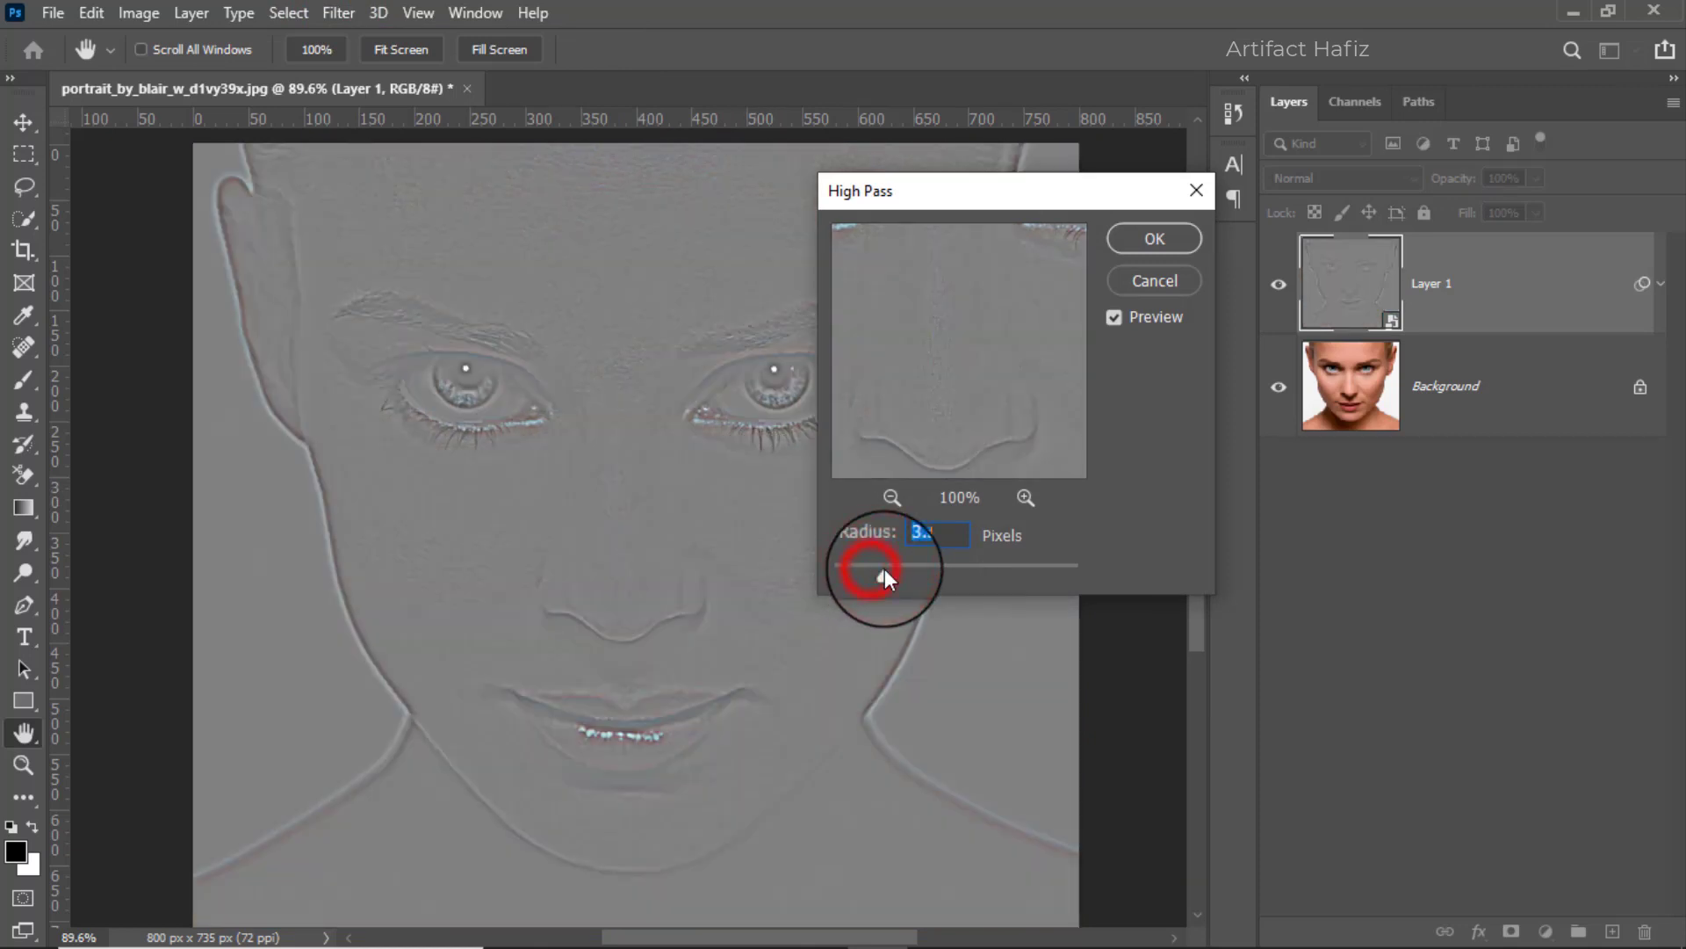
mouse_move(879, 565)
mouse_down()
mouse_move(858, 576)
mouse_move(877, 574)
mouse_up()
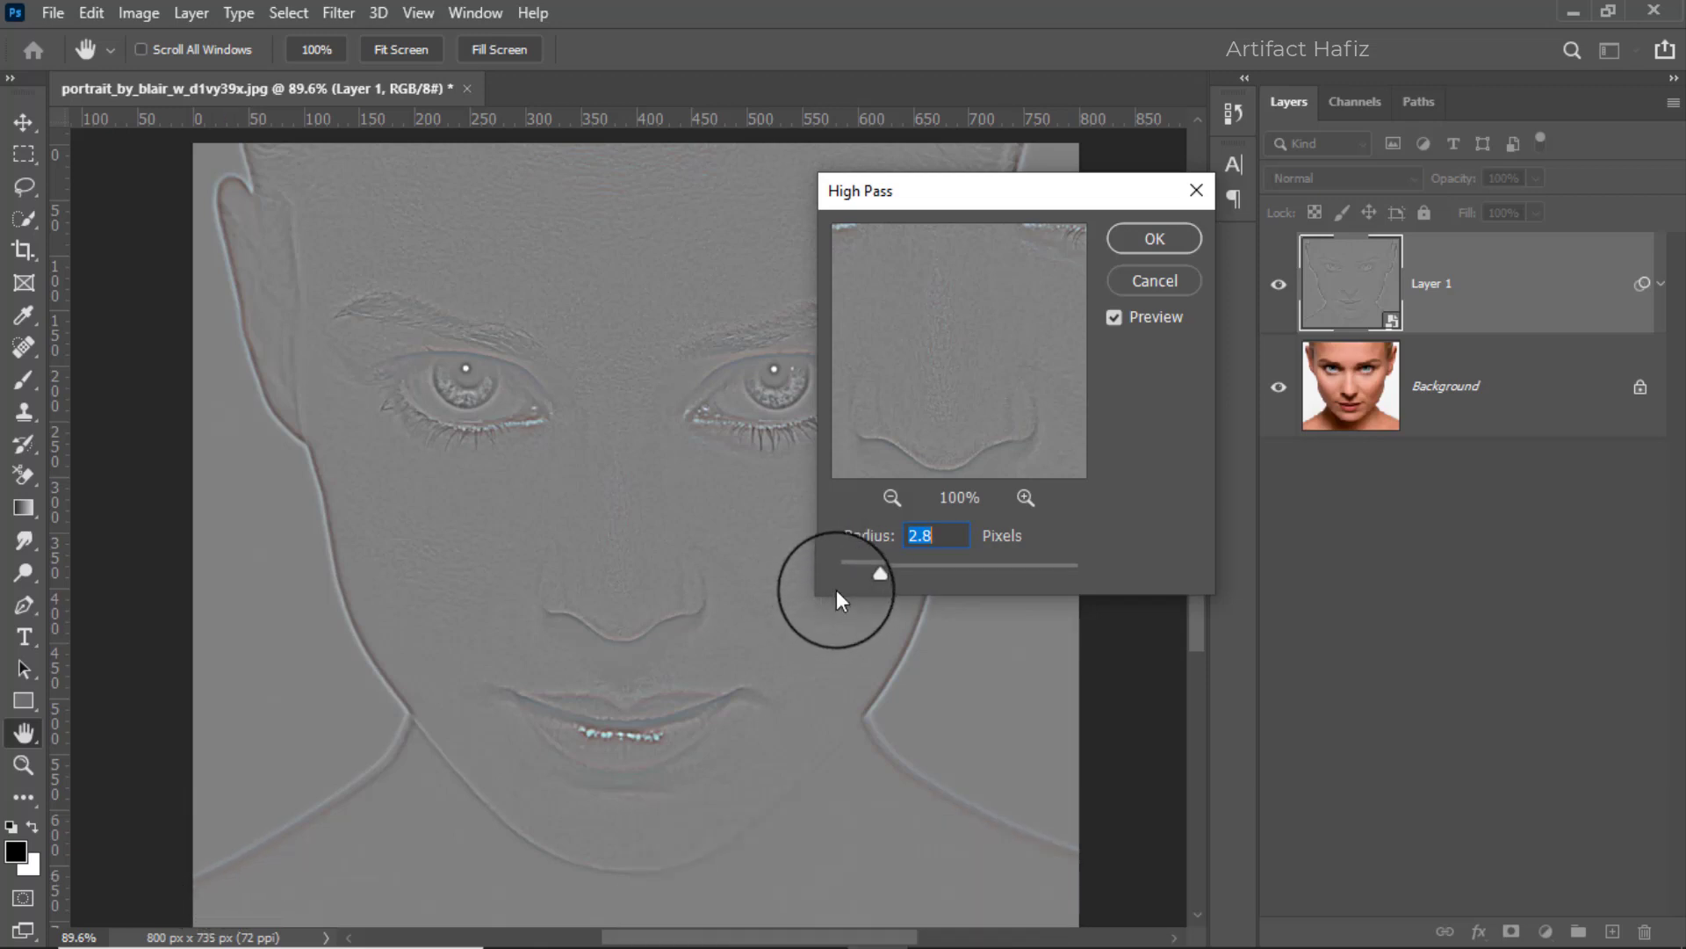
drag(878, 574, 861, 579)
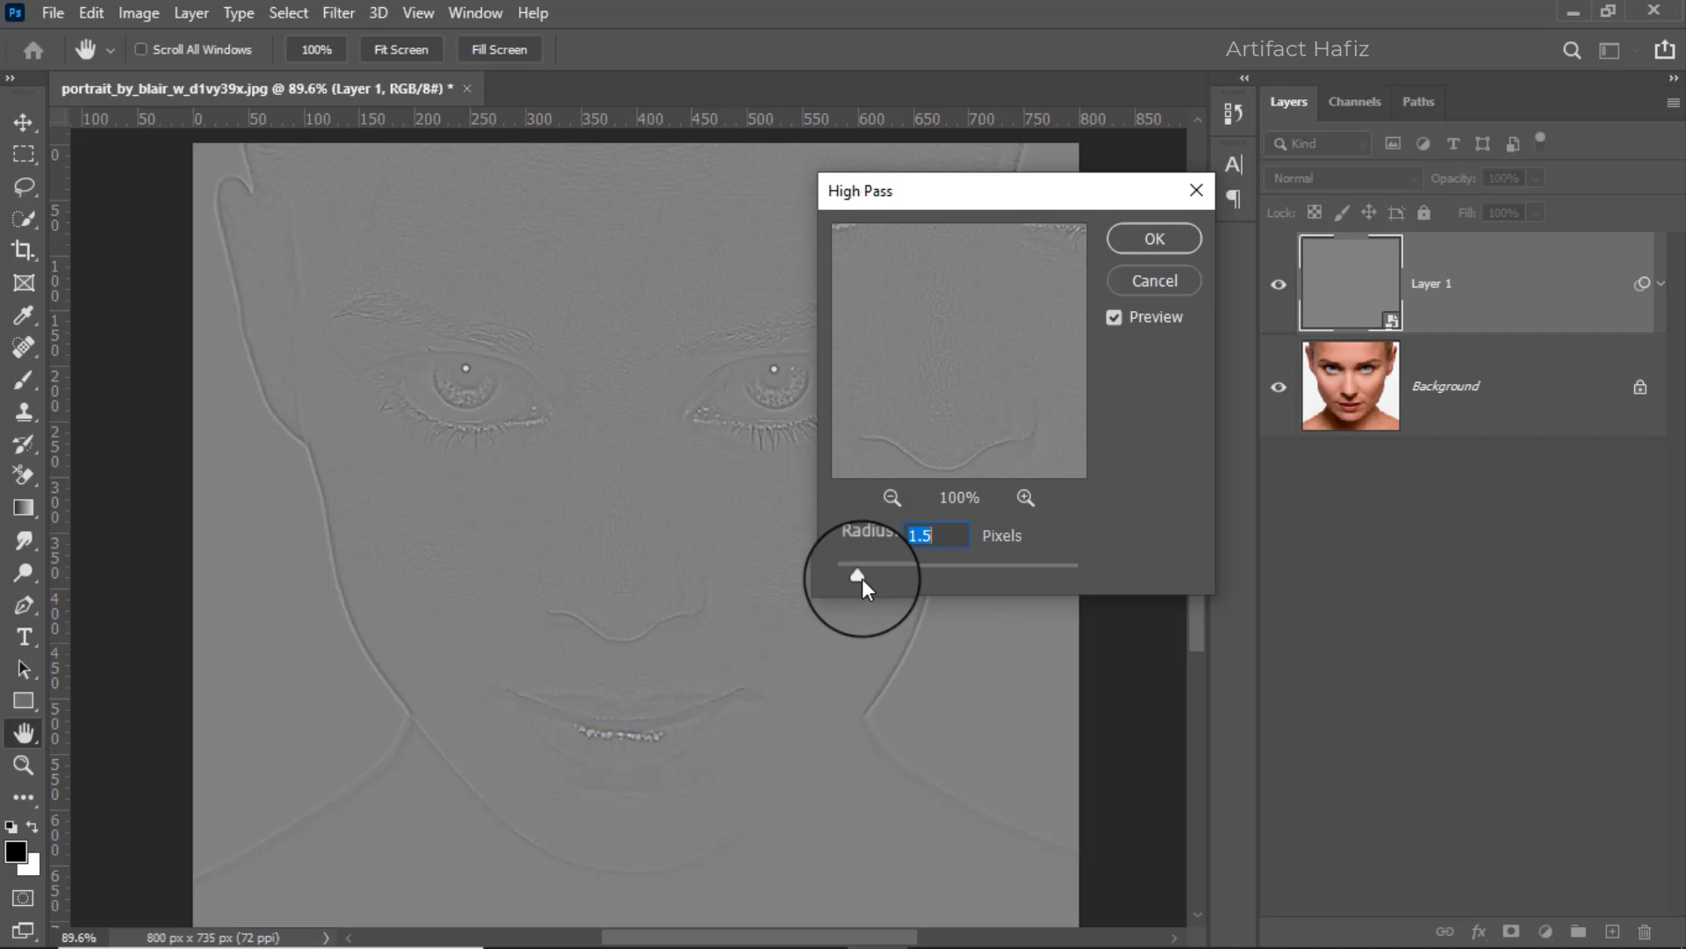
drag(857, 577, 861, 578)
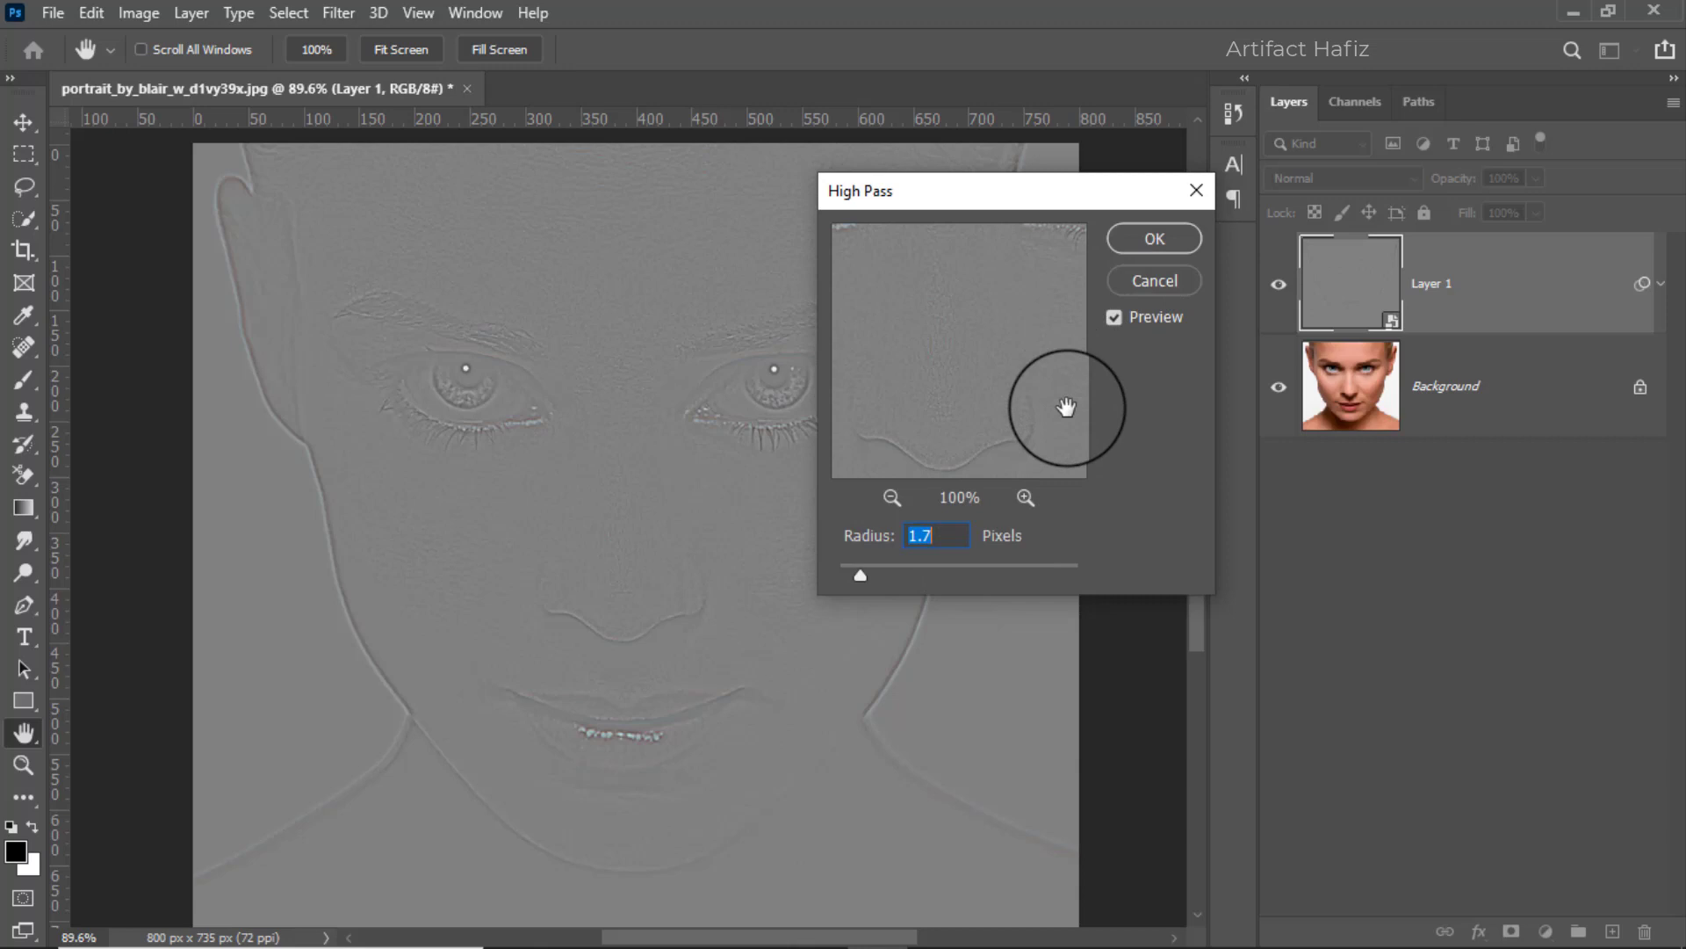
click(1145, 239)
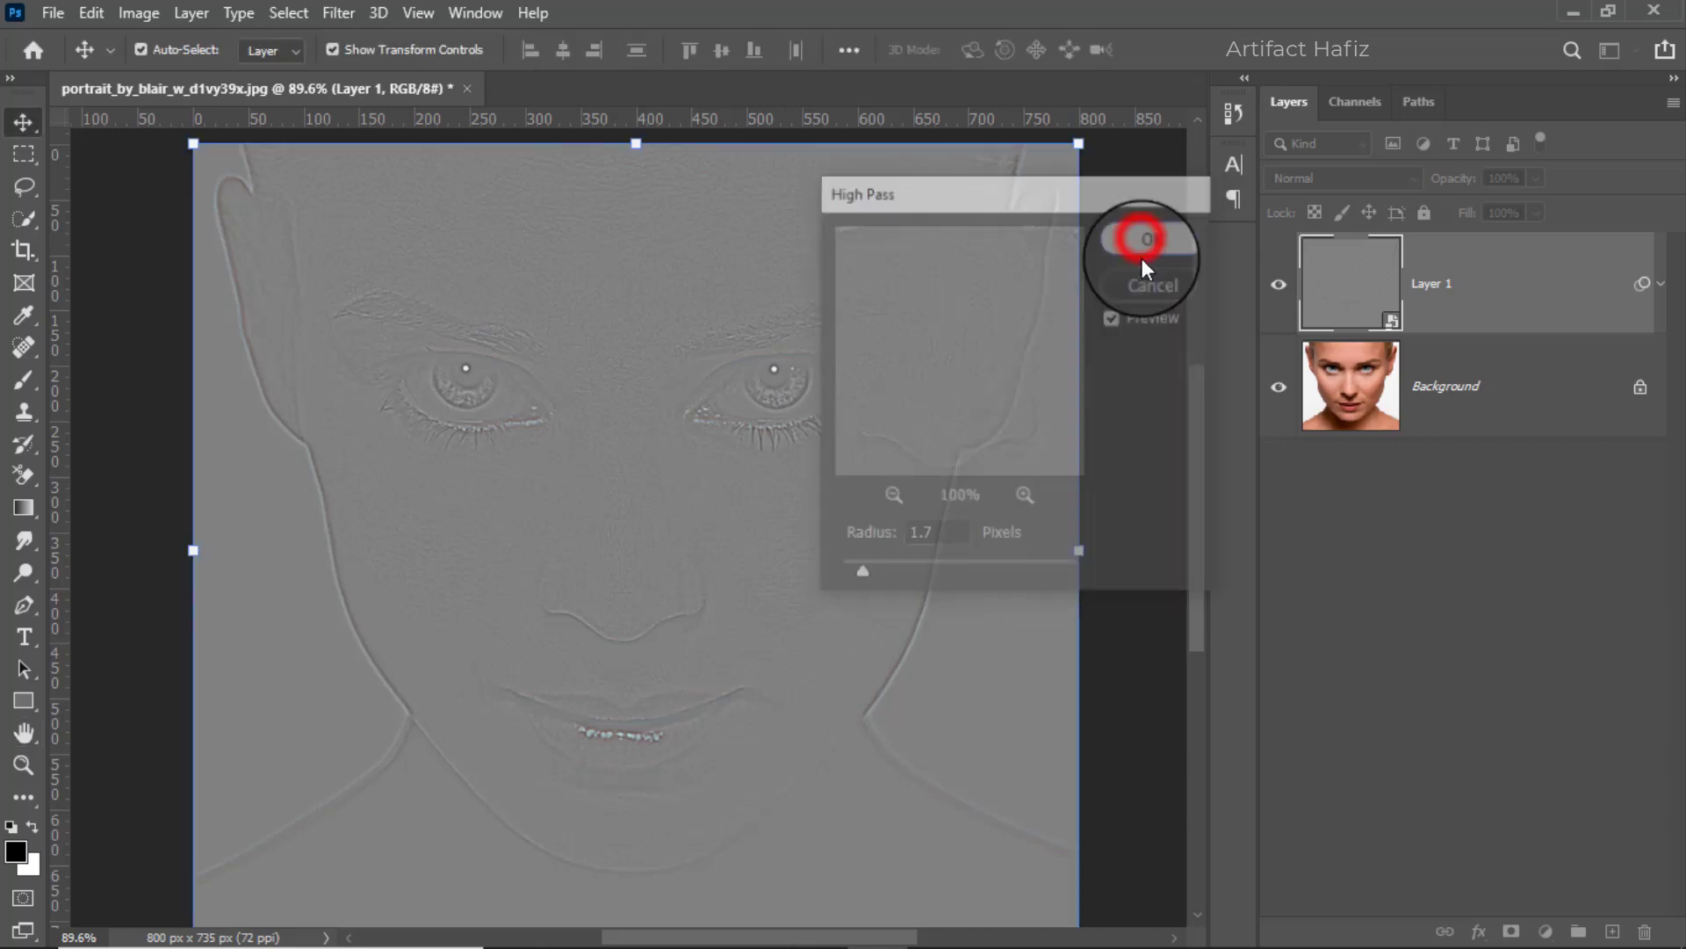
Set Layer 1's blend mode to Overlay and compare the eyes with it hidden and shown
click(1305, 178)
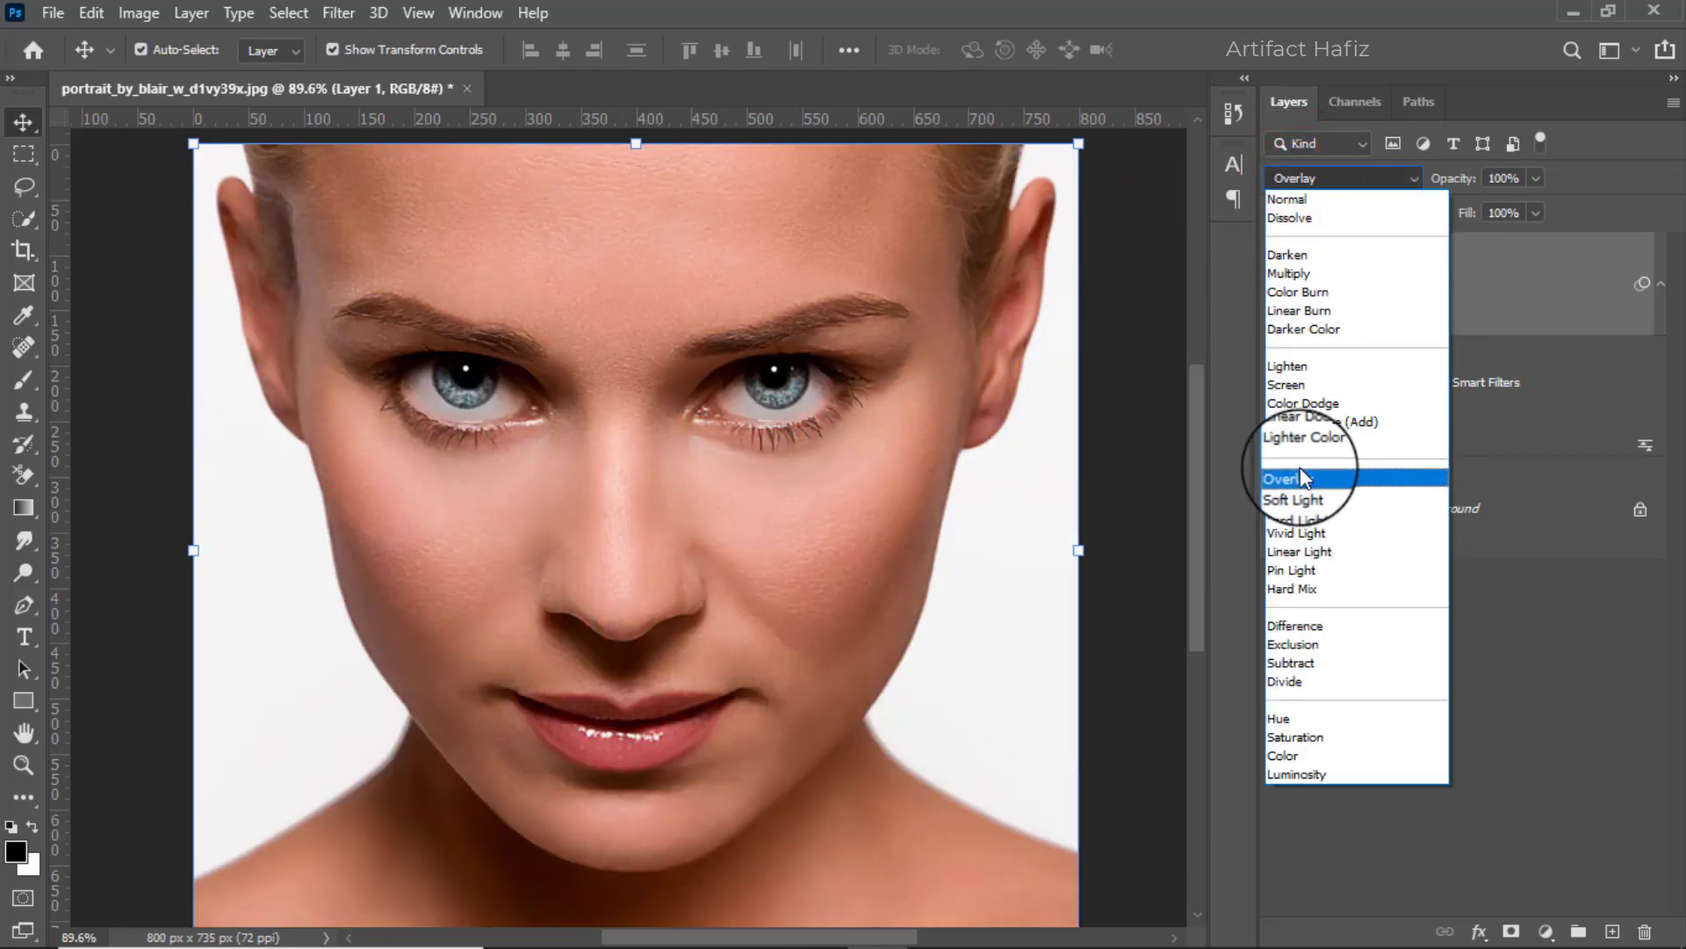
click(1293, 479)
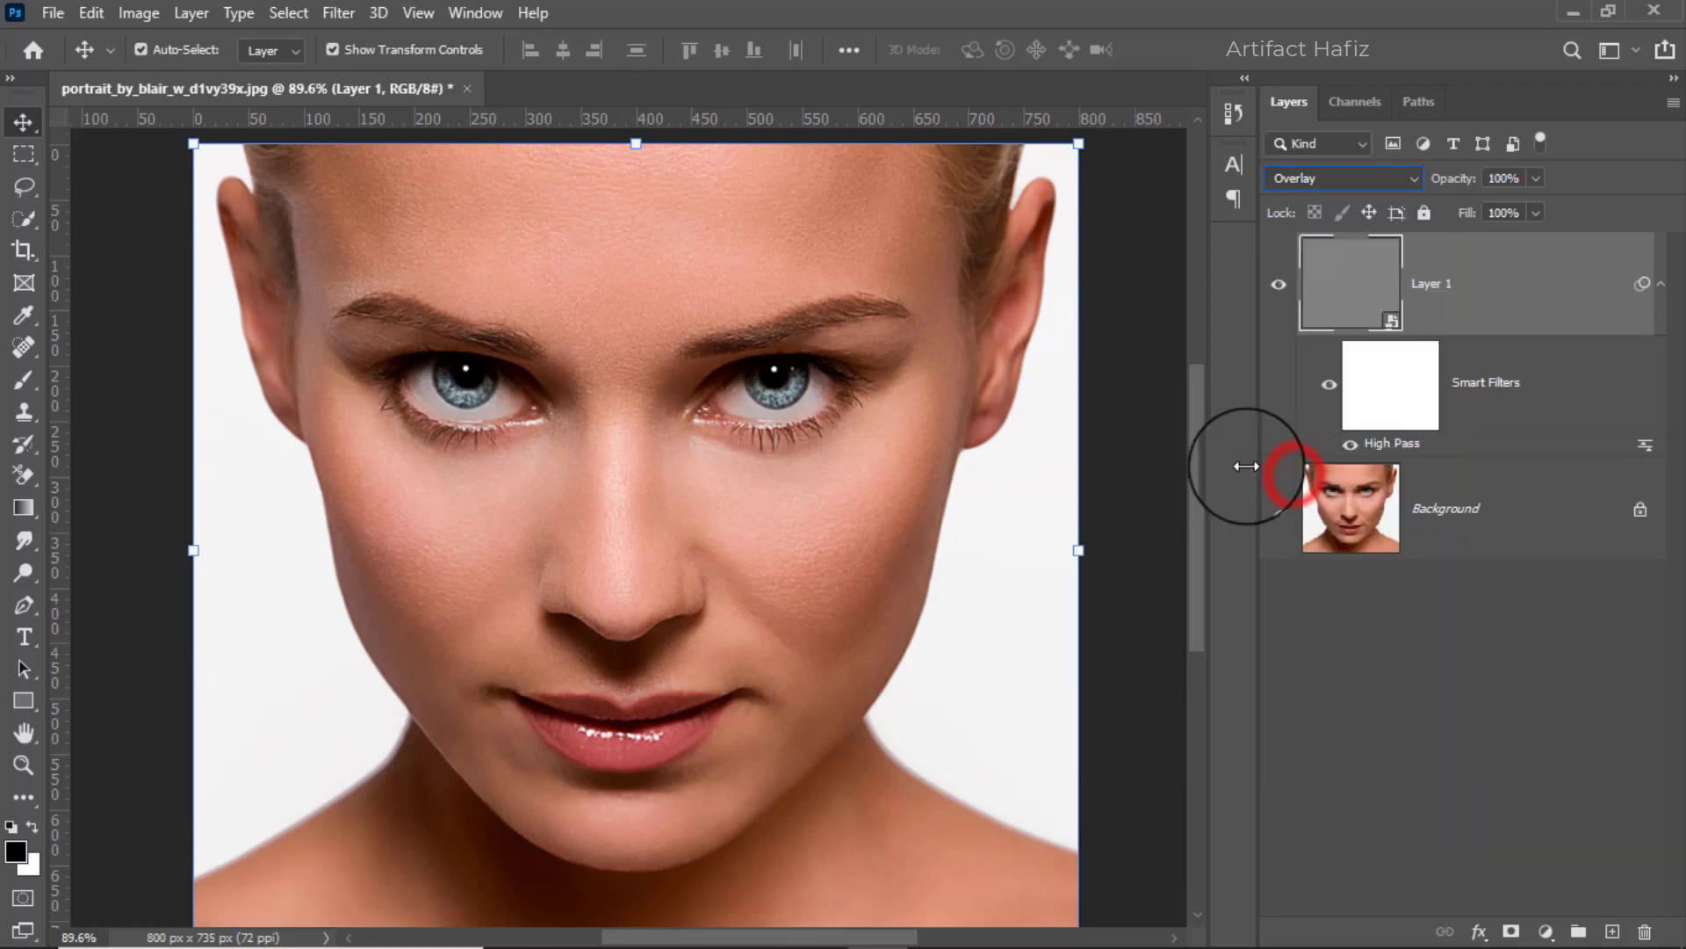
ctrl+click(614, 326)
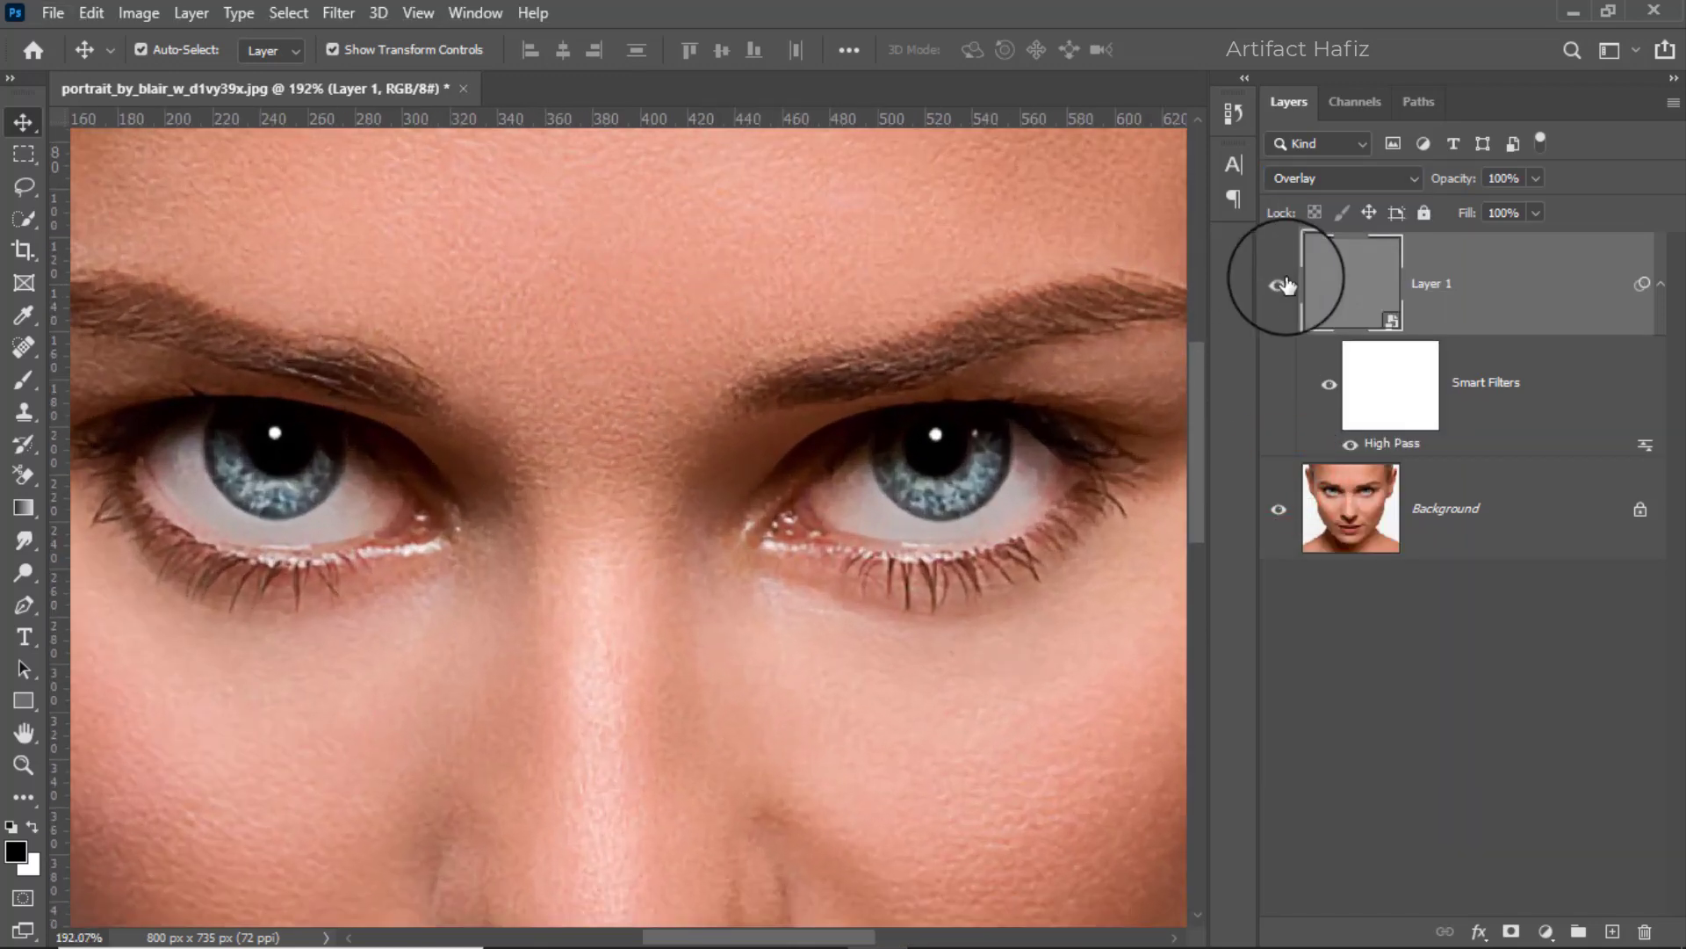
click(1278, 286)
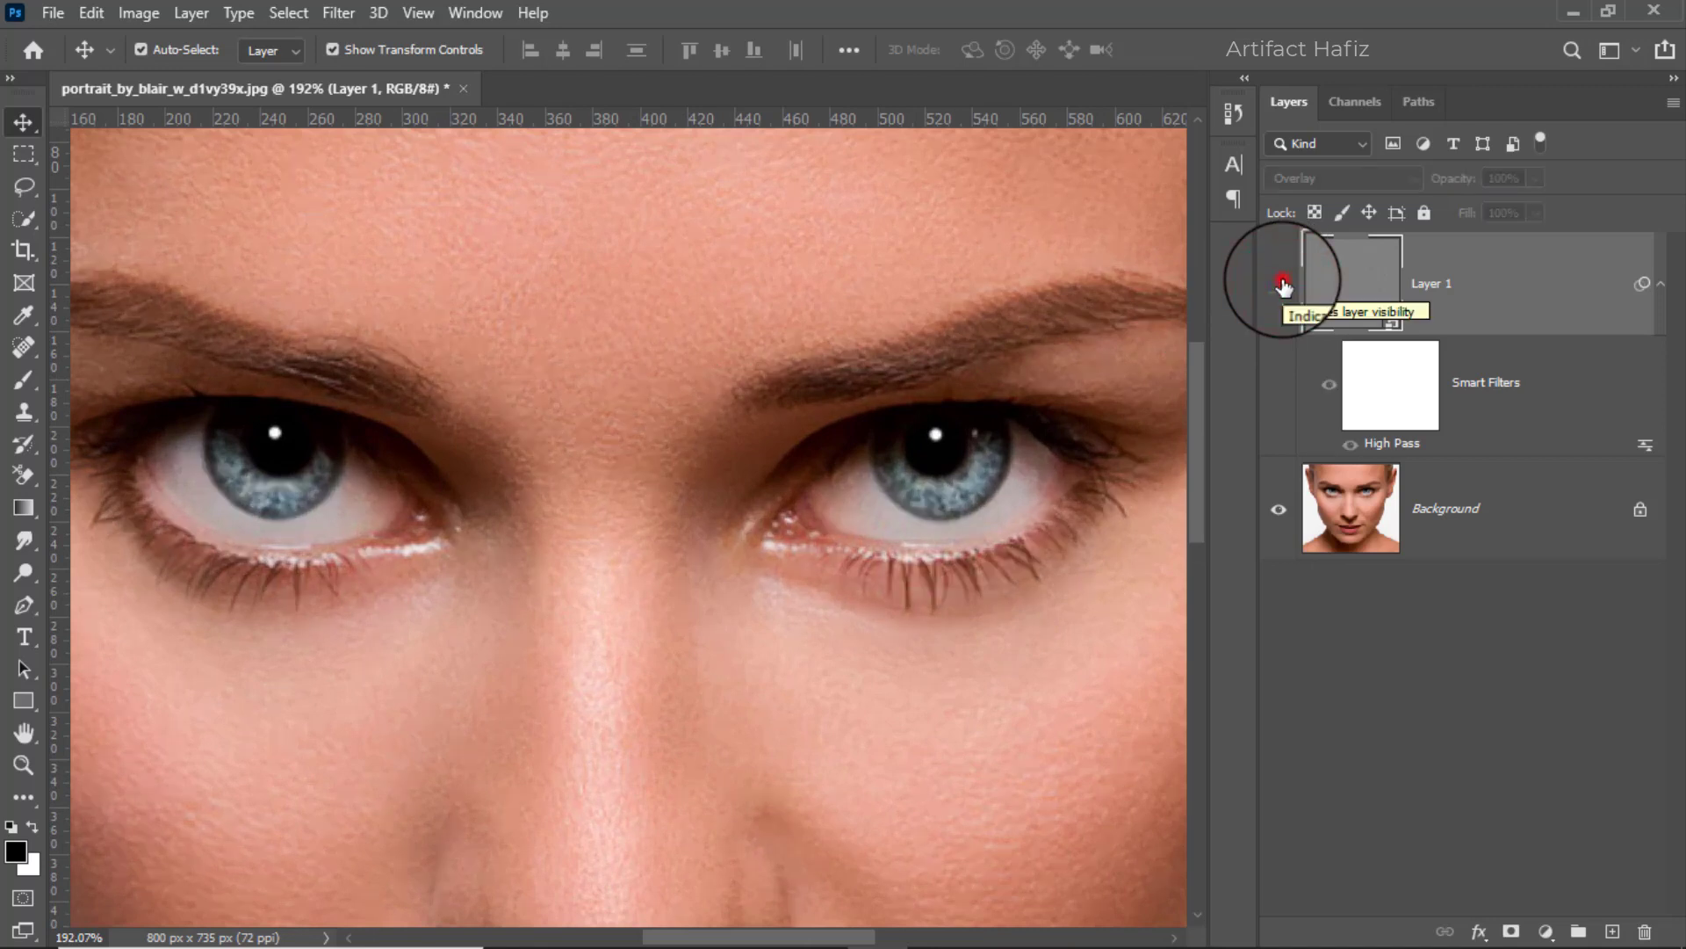
click(1279, 287)
drag(786, 378, 762, 422)
scroll(737, 435, up, 2)
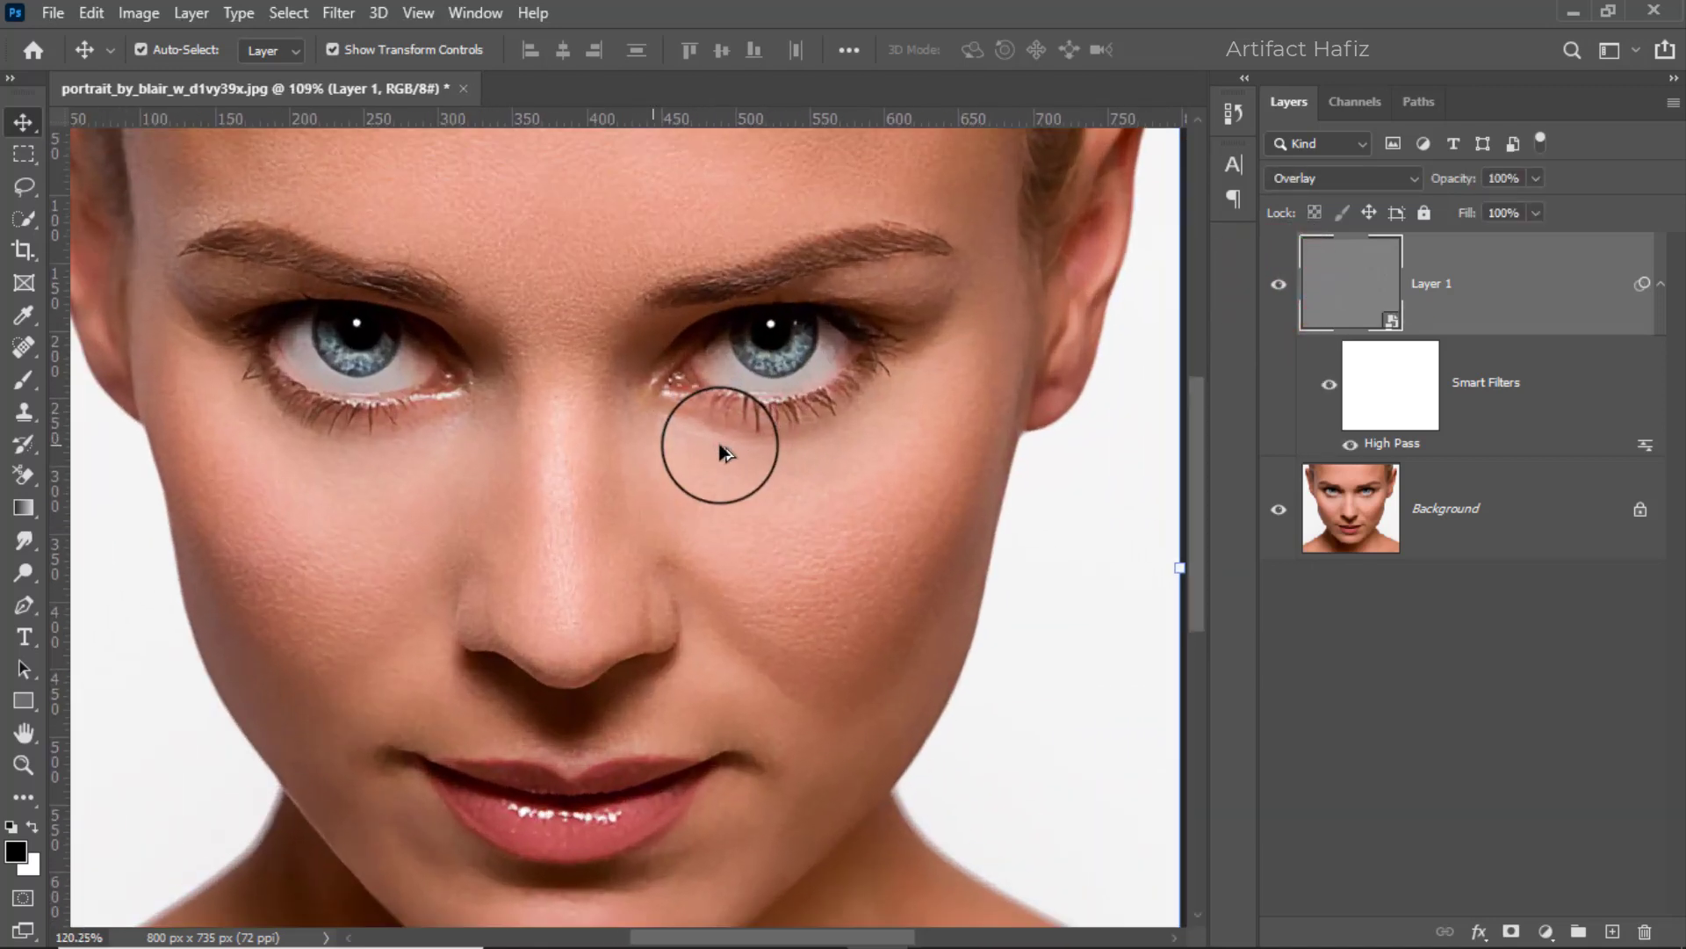
scroll(715, 444, down, 1)
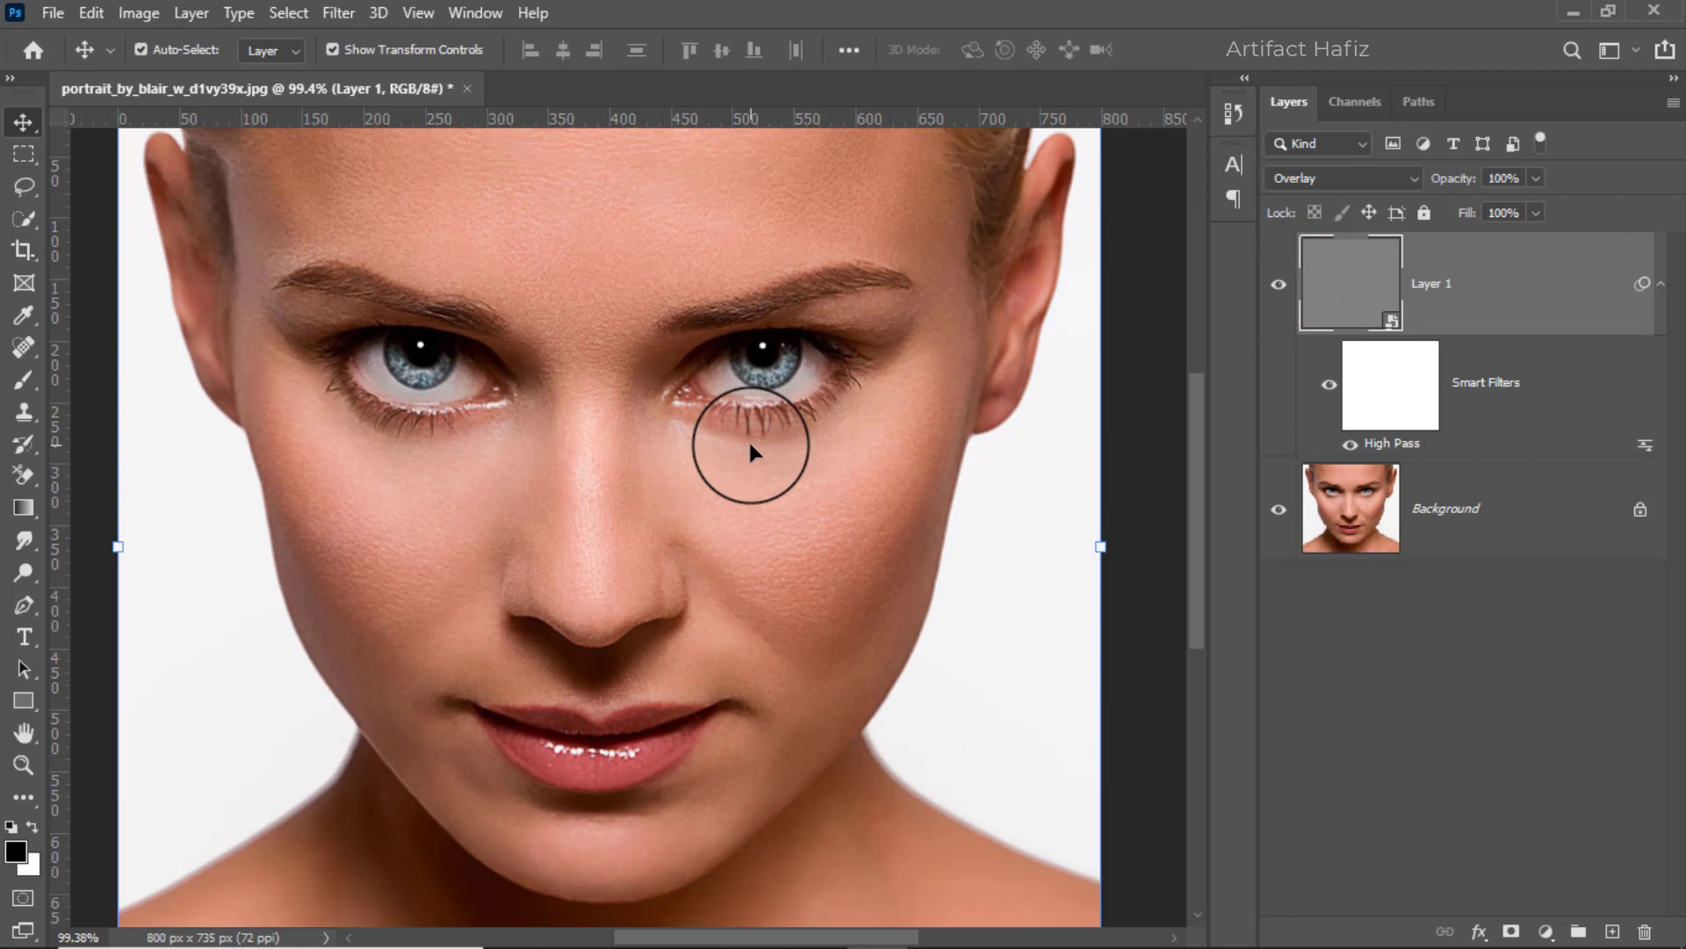
Fine-tune the High Pass smart filter radius and compare the sharpening on and off
click(1391, 445)
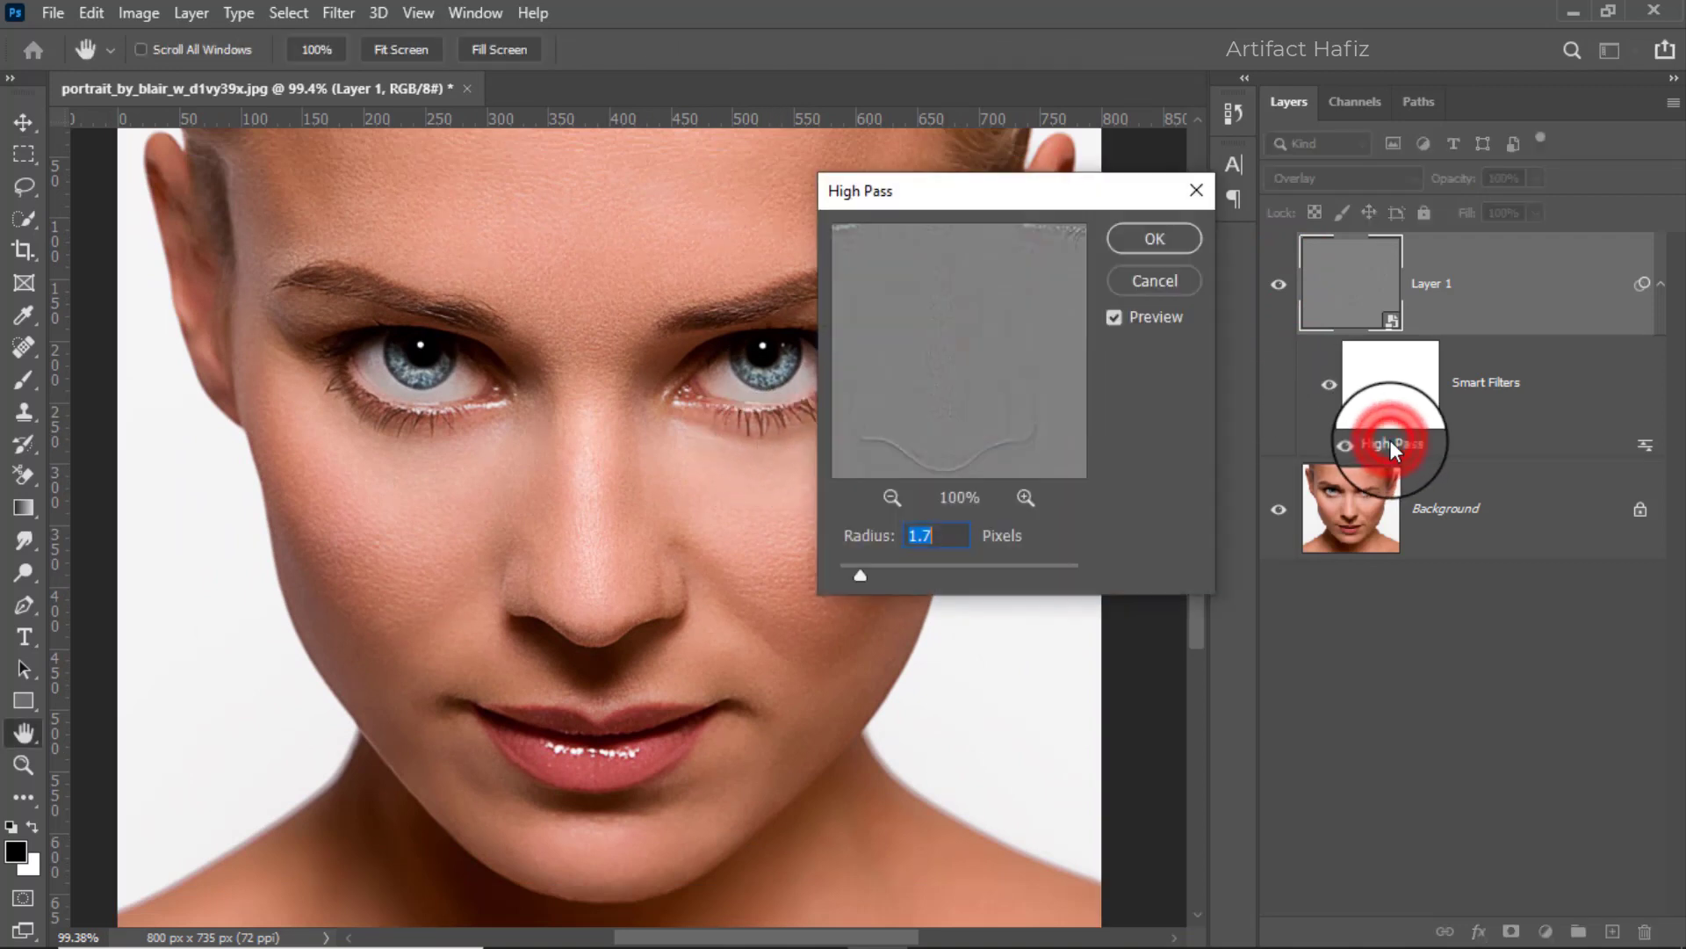
drag(887, 571, 870, 573)
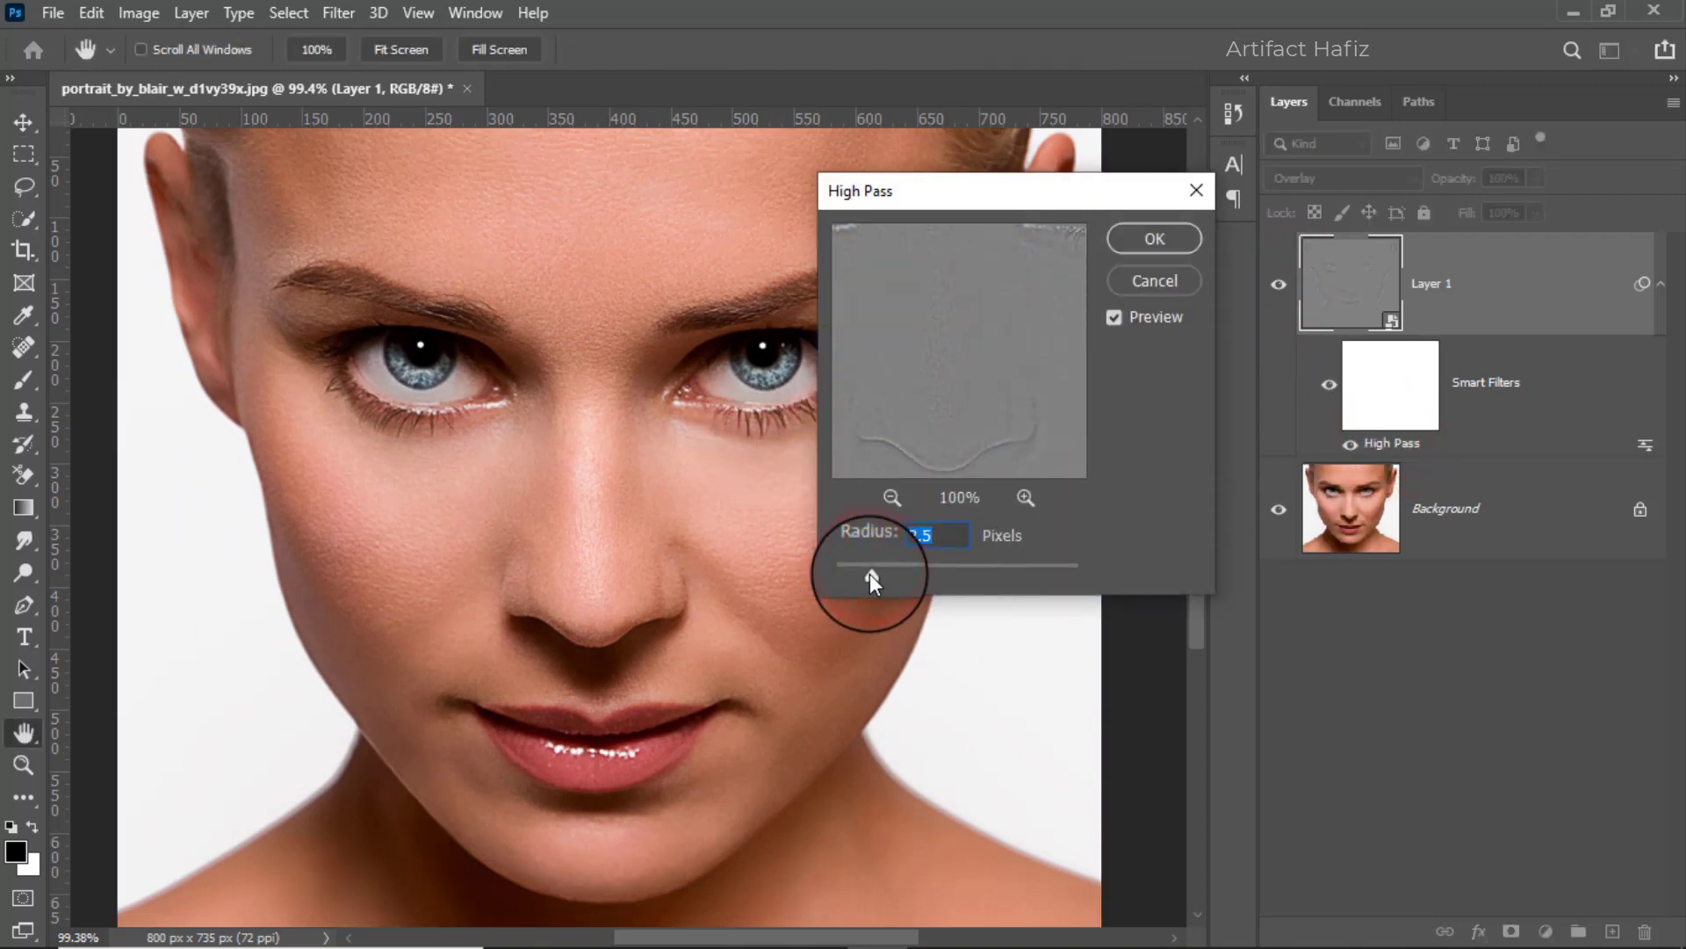
click(1126, 237)
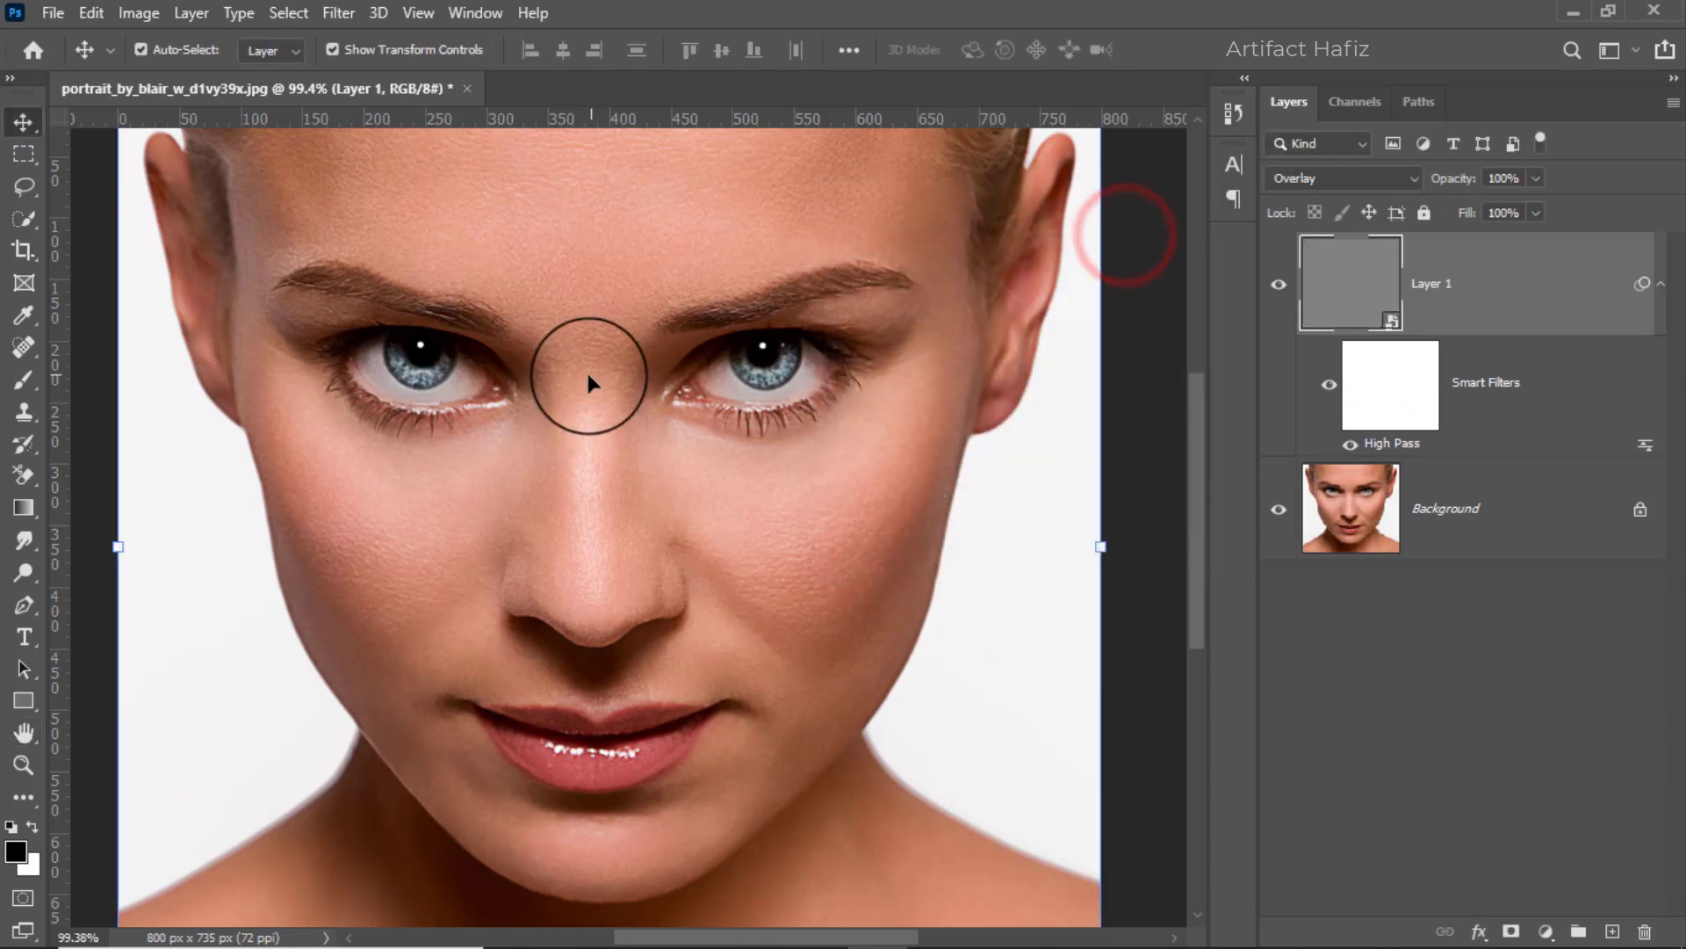
scroll(619, 374, up, 2)
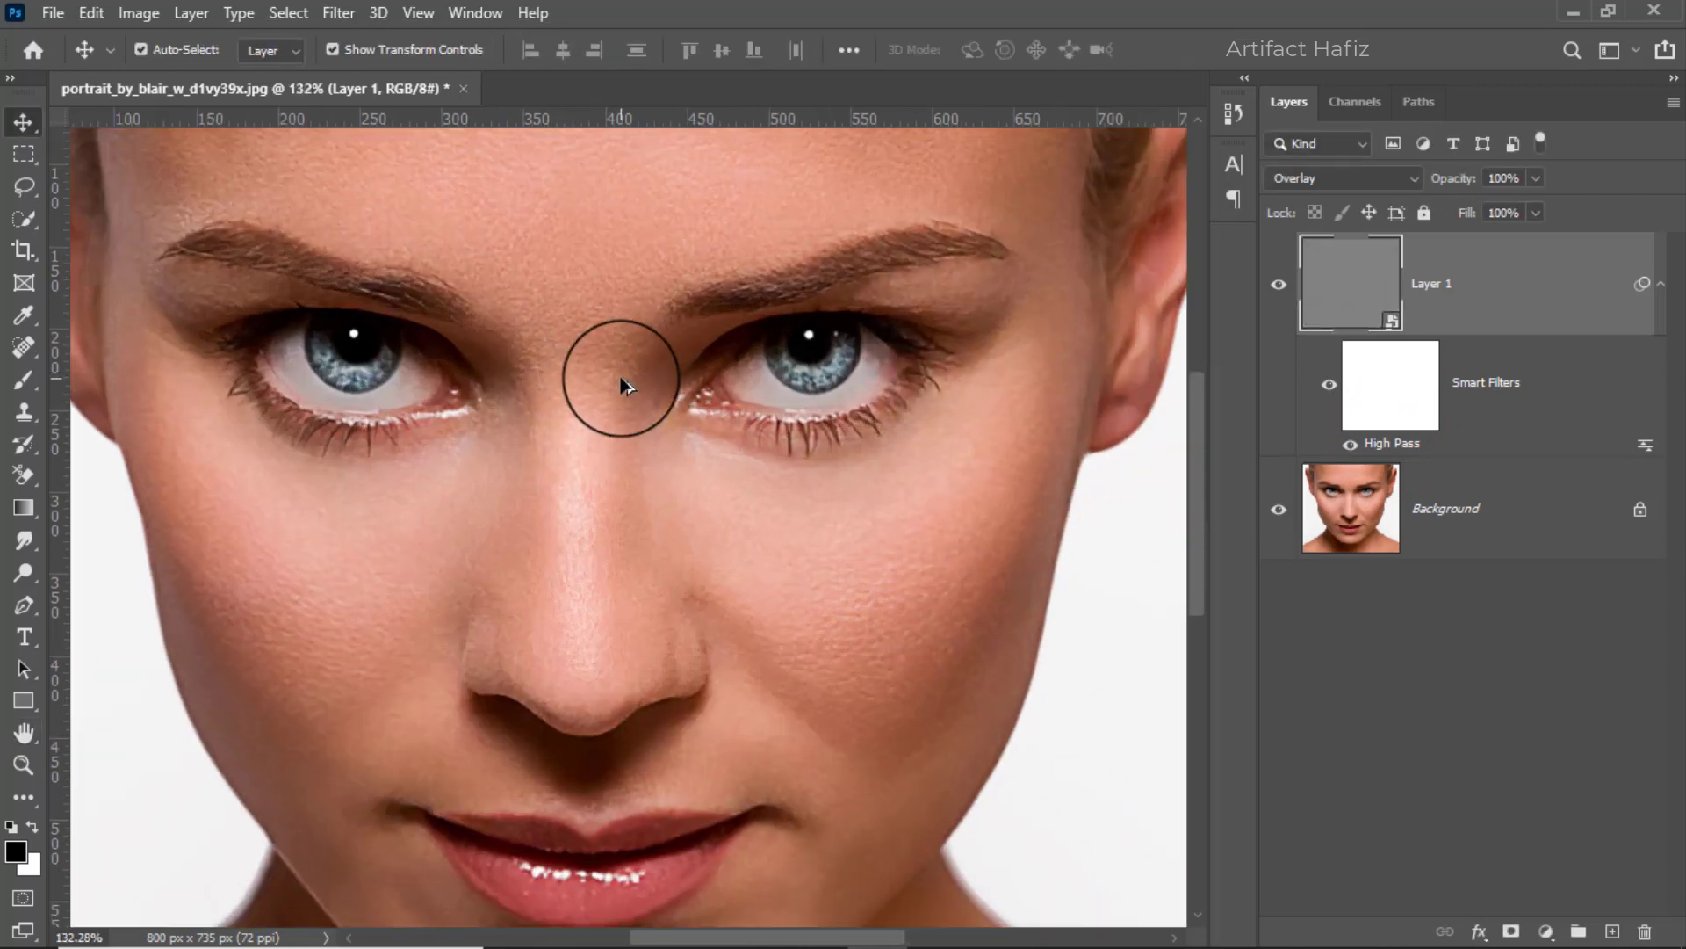
click(1277, 287)
click(1278, 288)
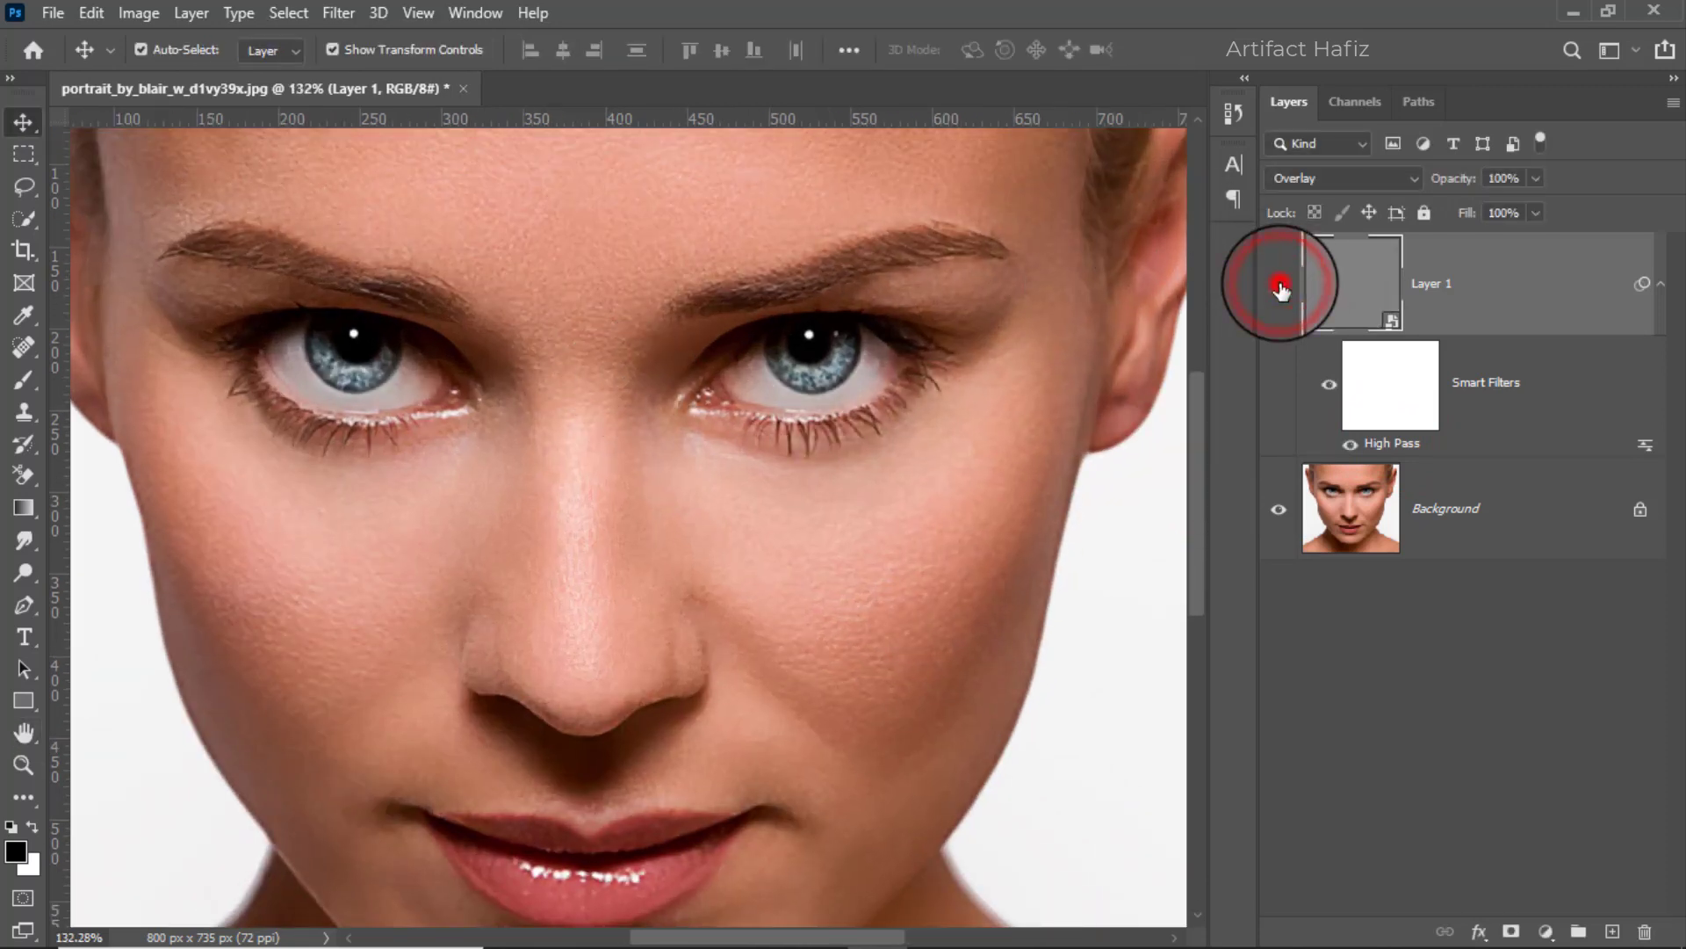
scroll(674, 443, down, 2)
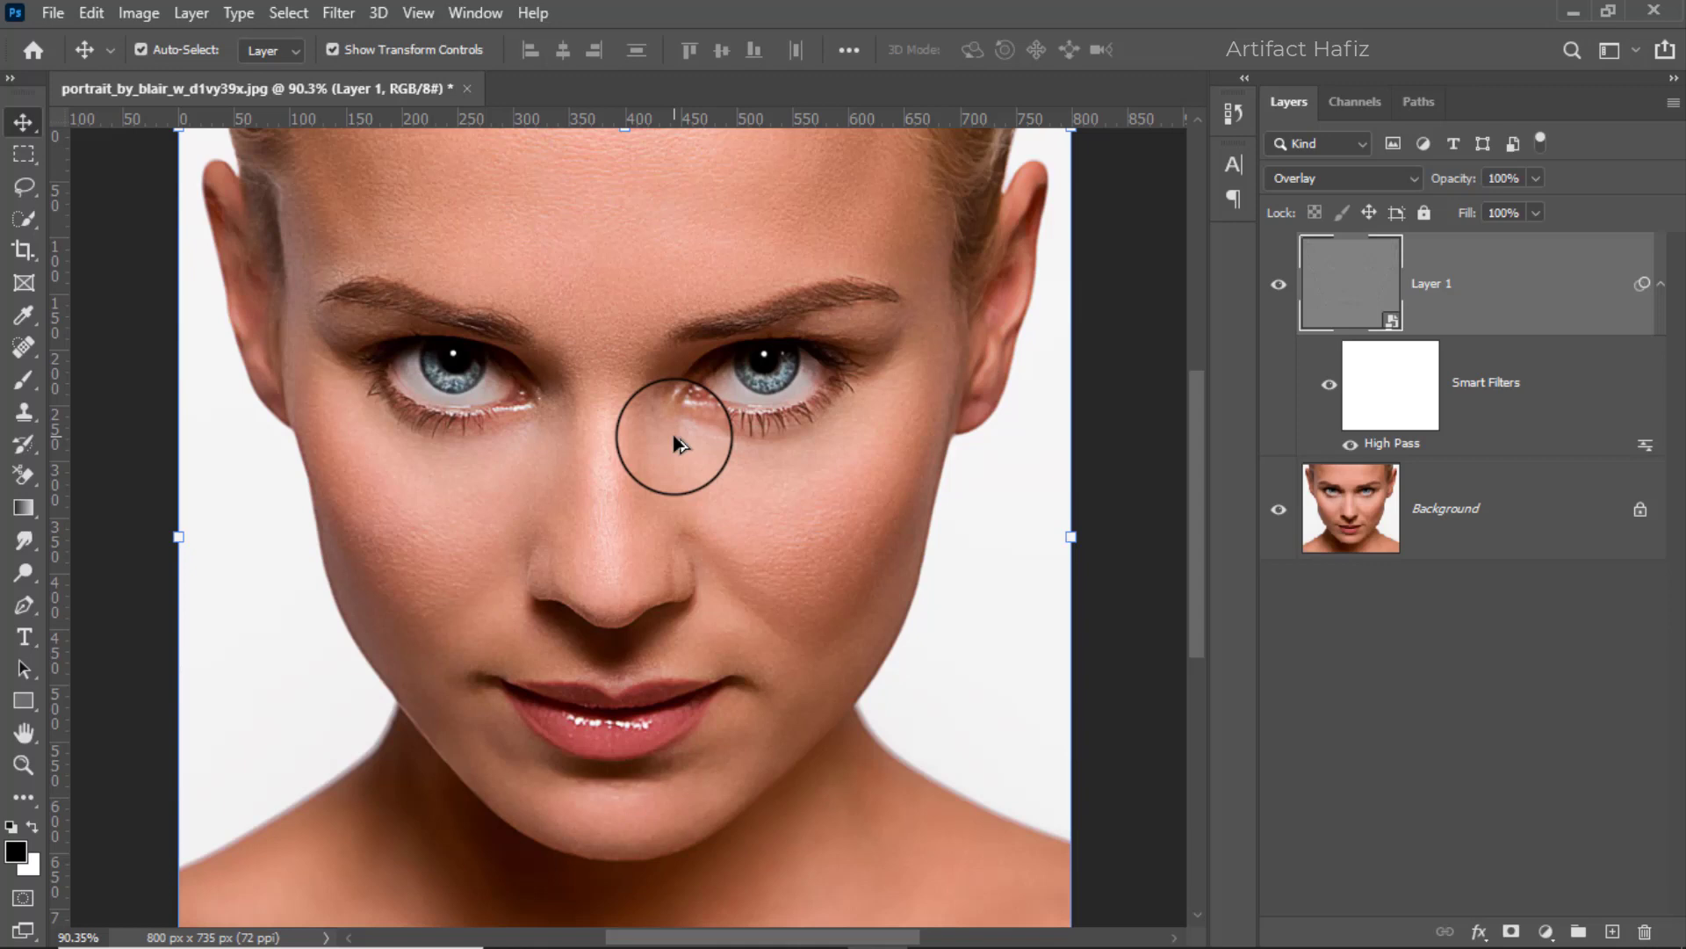
Add a layer mask to Layer 1, make white the foreground, and invert the mask to black
click(1511, 931)
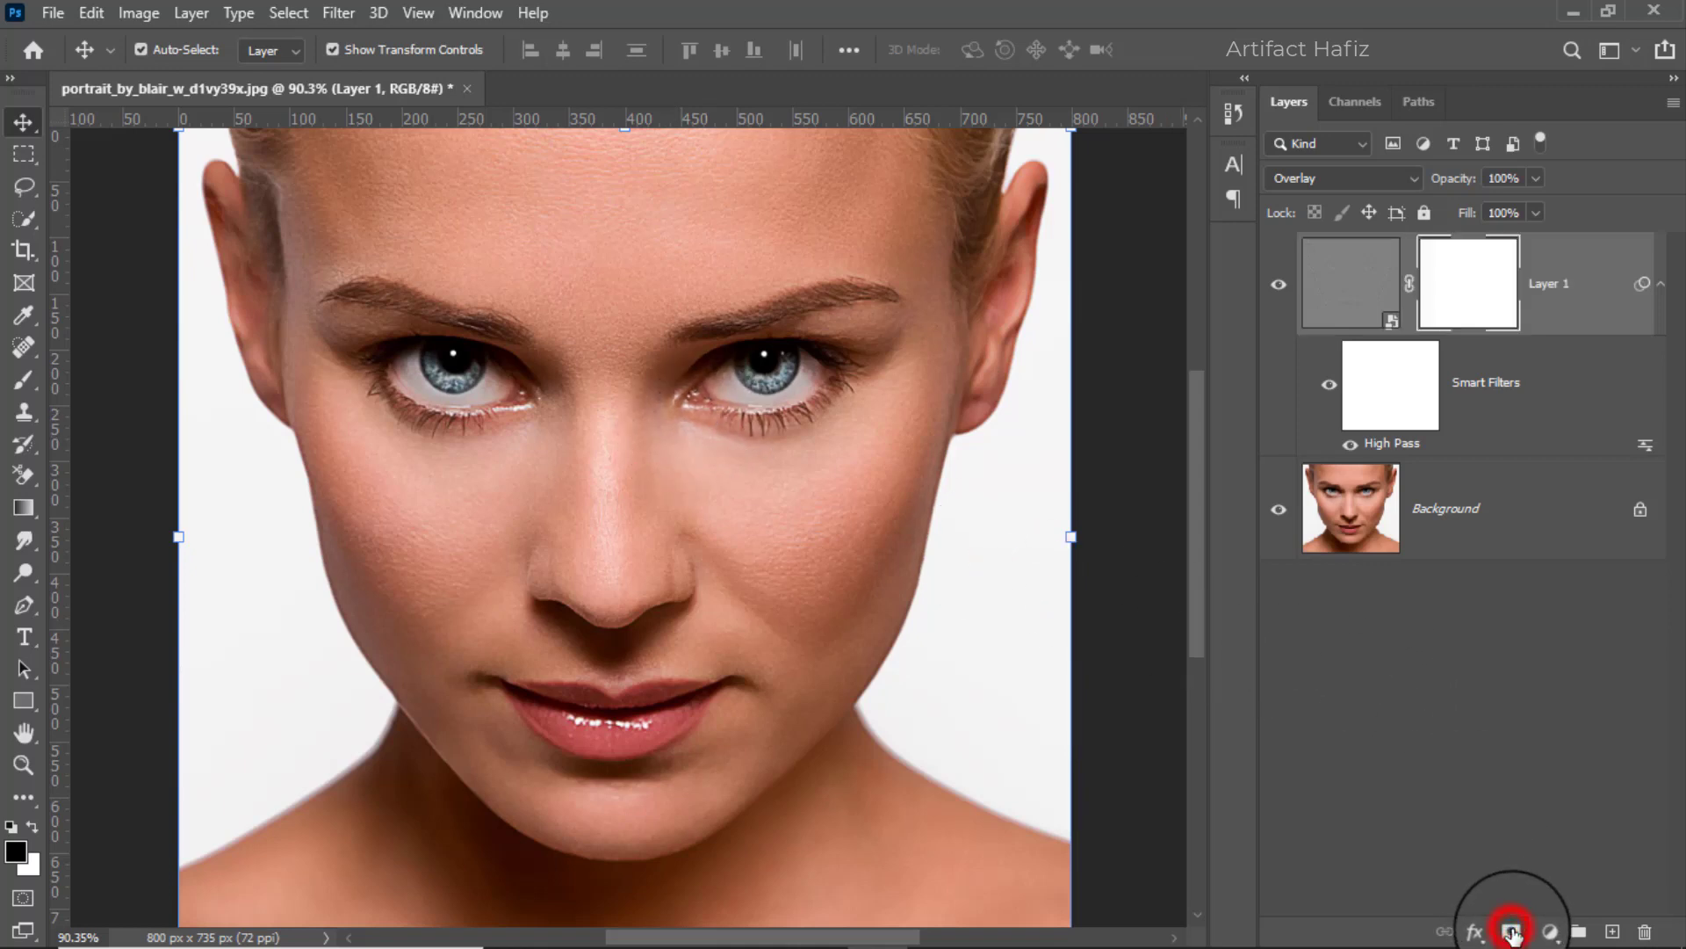
key(x)
click(139, 12)
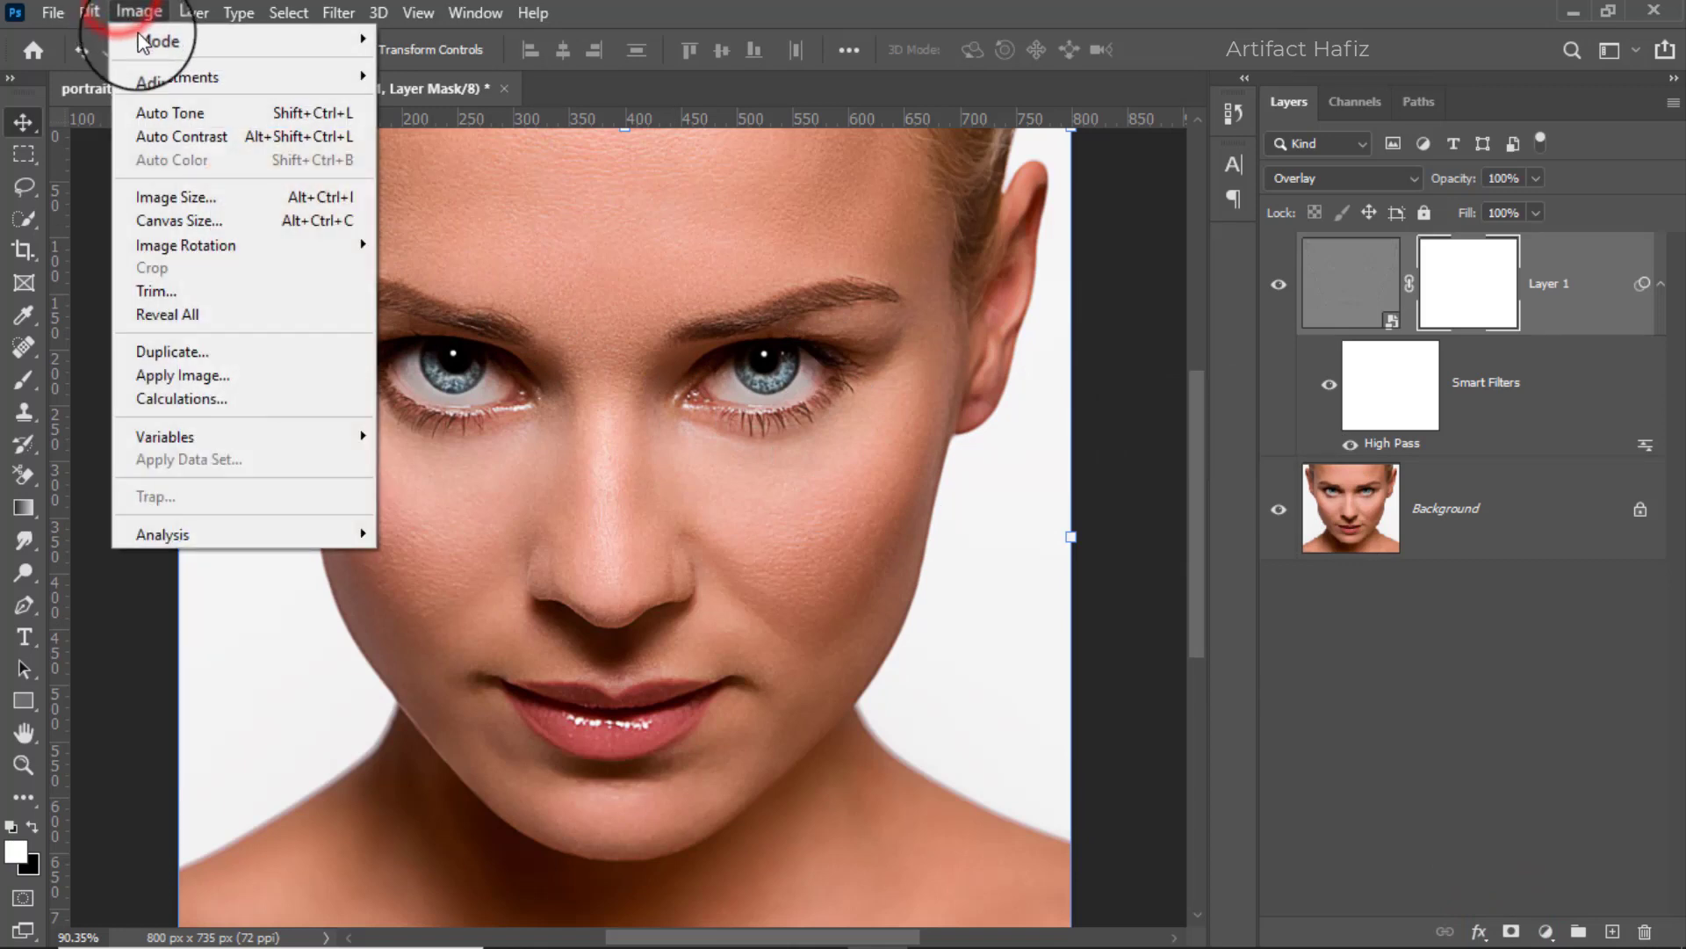
mouse_move(177, 77)
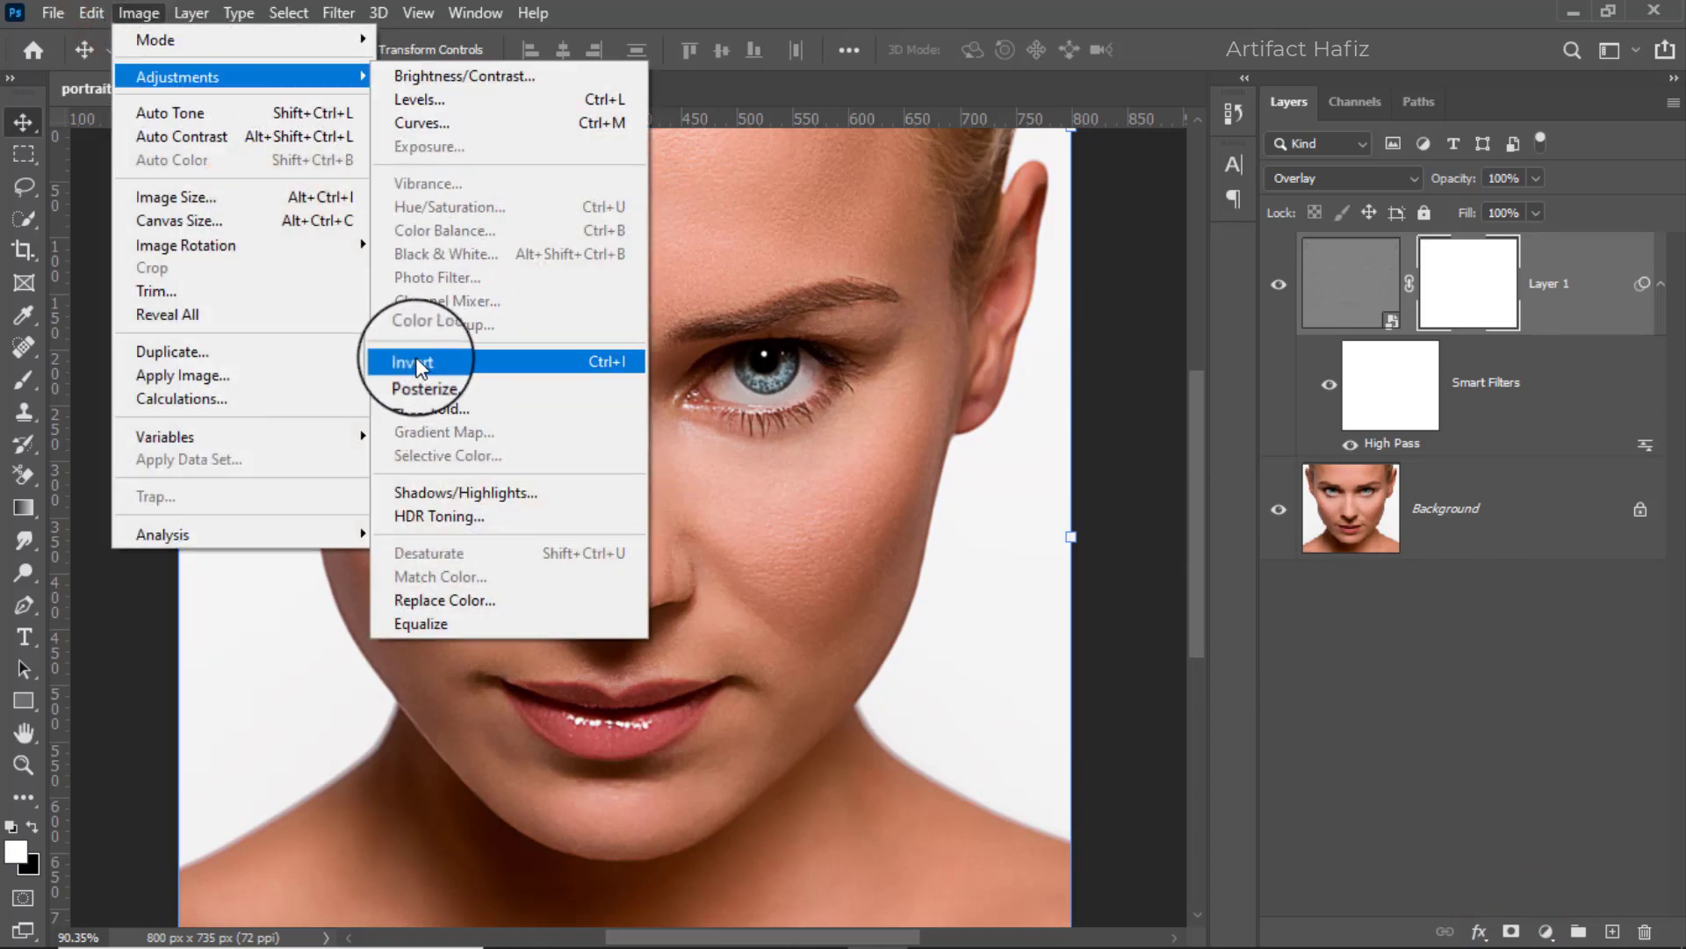
click(414, 361)
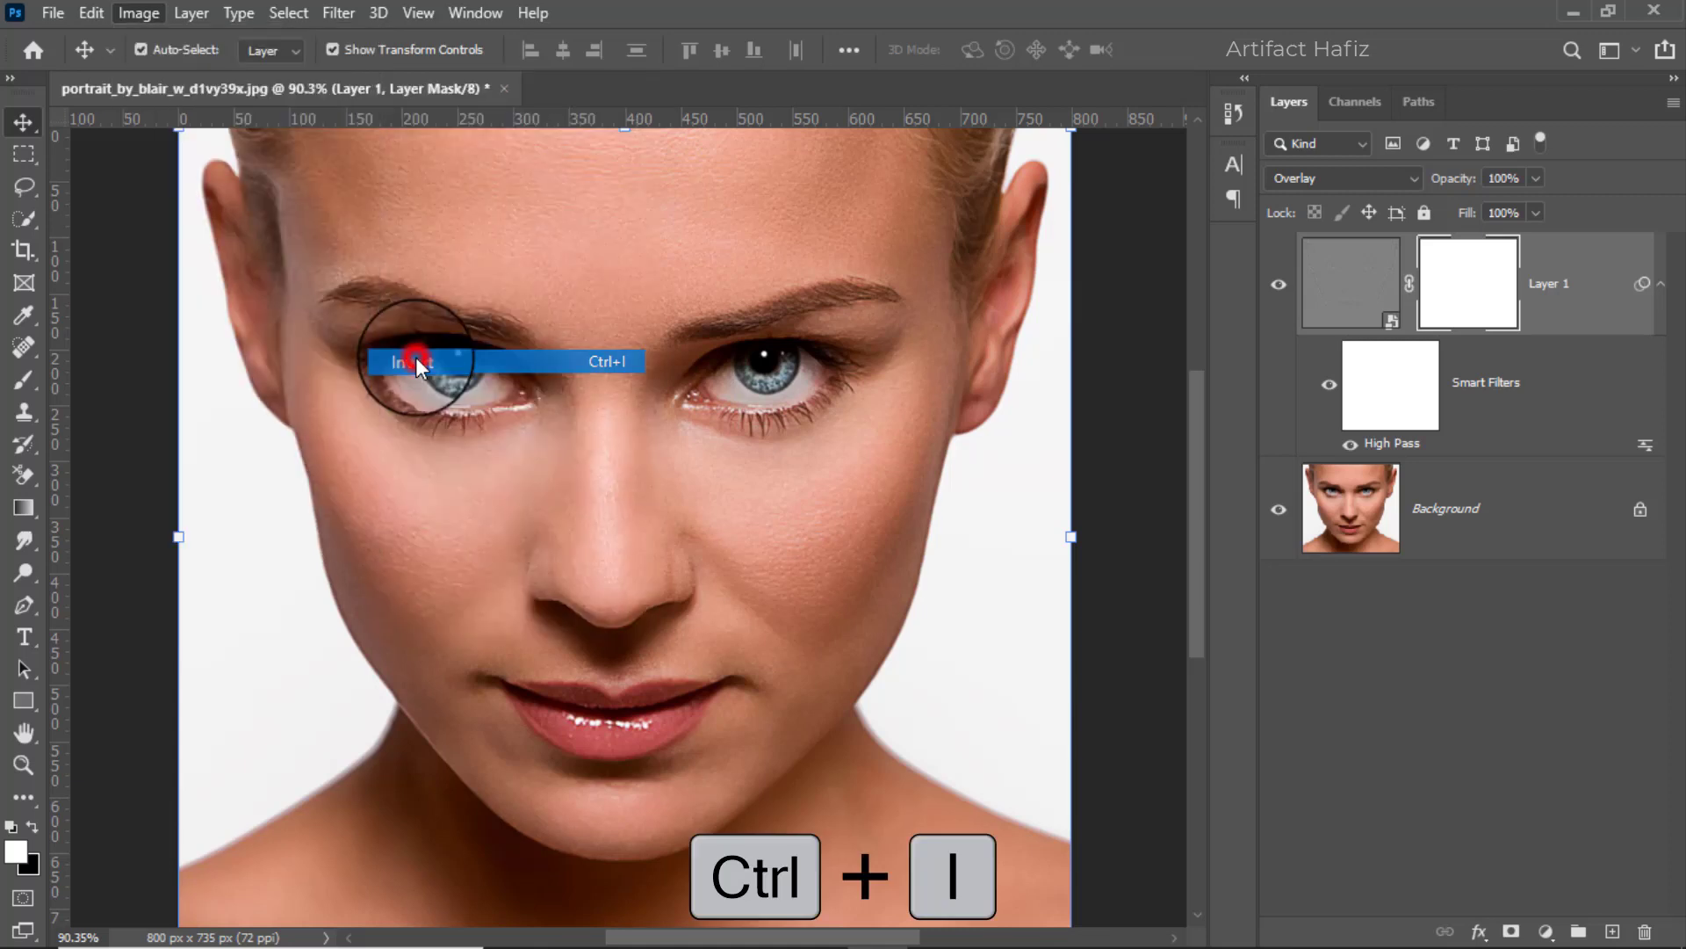
Set up a white Soft Round brush with adjusted opacity and a slightly larger size
click(21, 382)
click(179, 54)
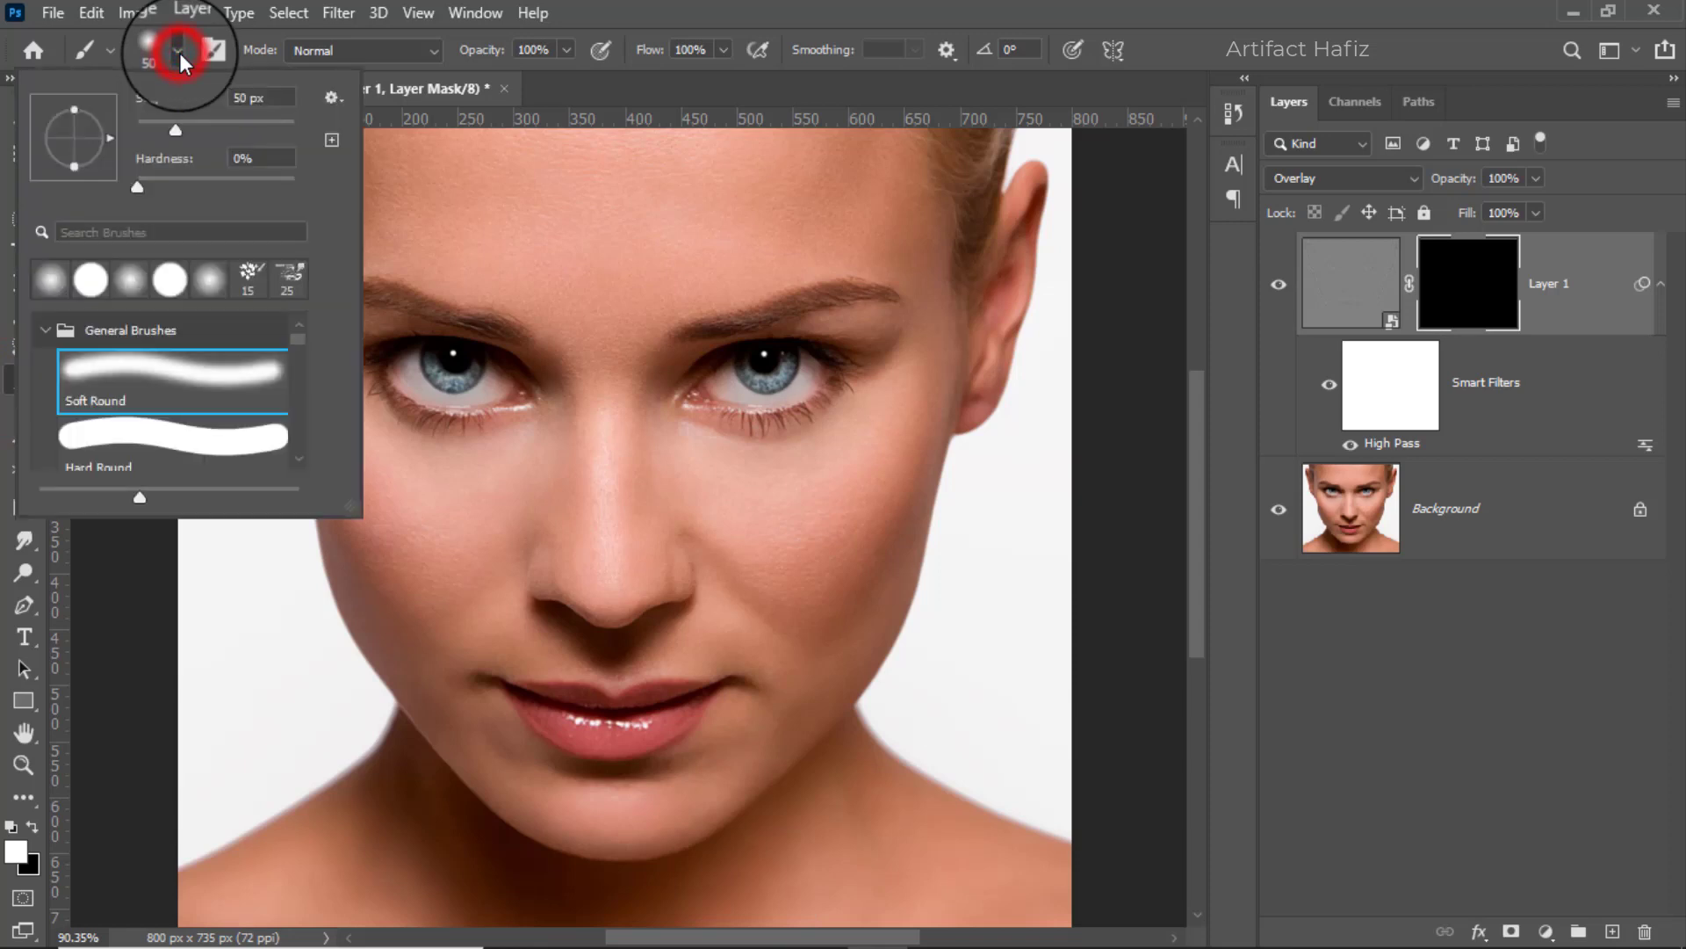
click(99, 367)
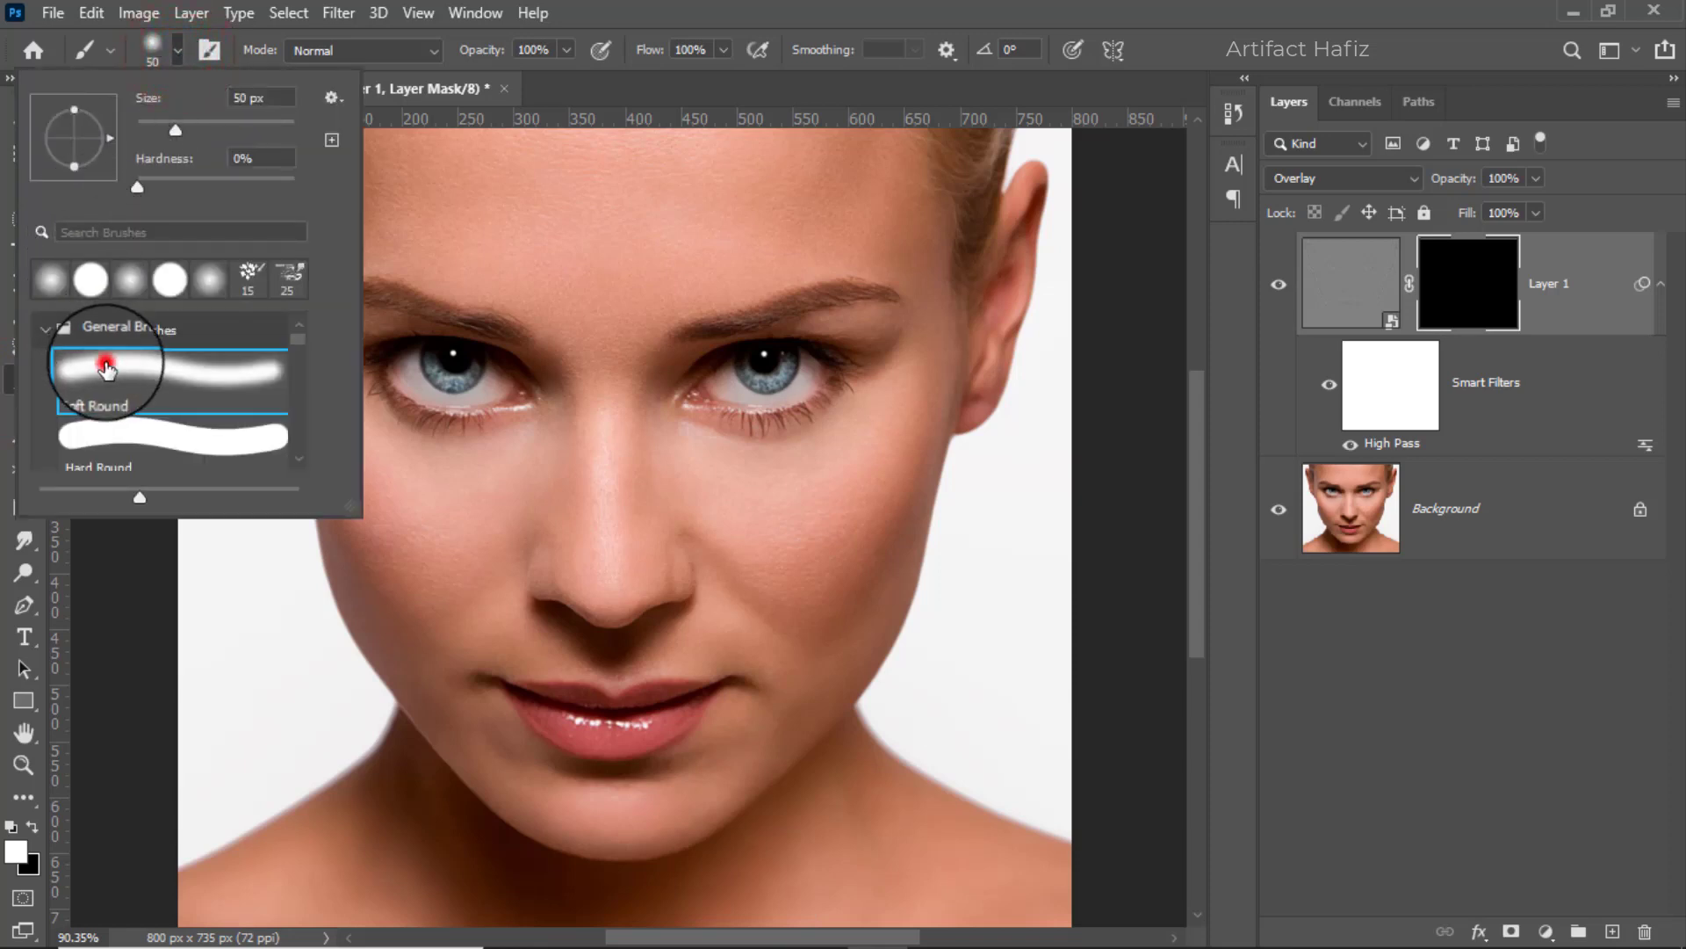
click(564, 50)
drag(562, 74, 573, 75)
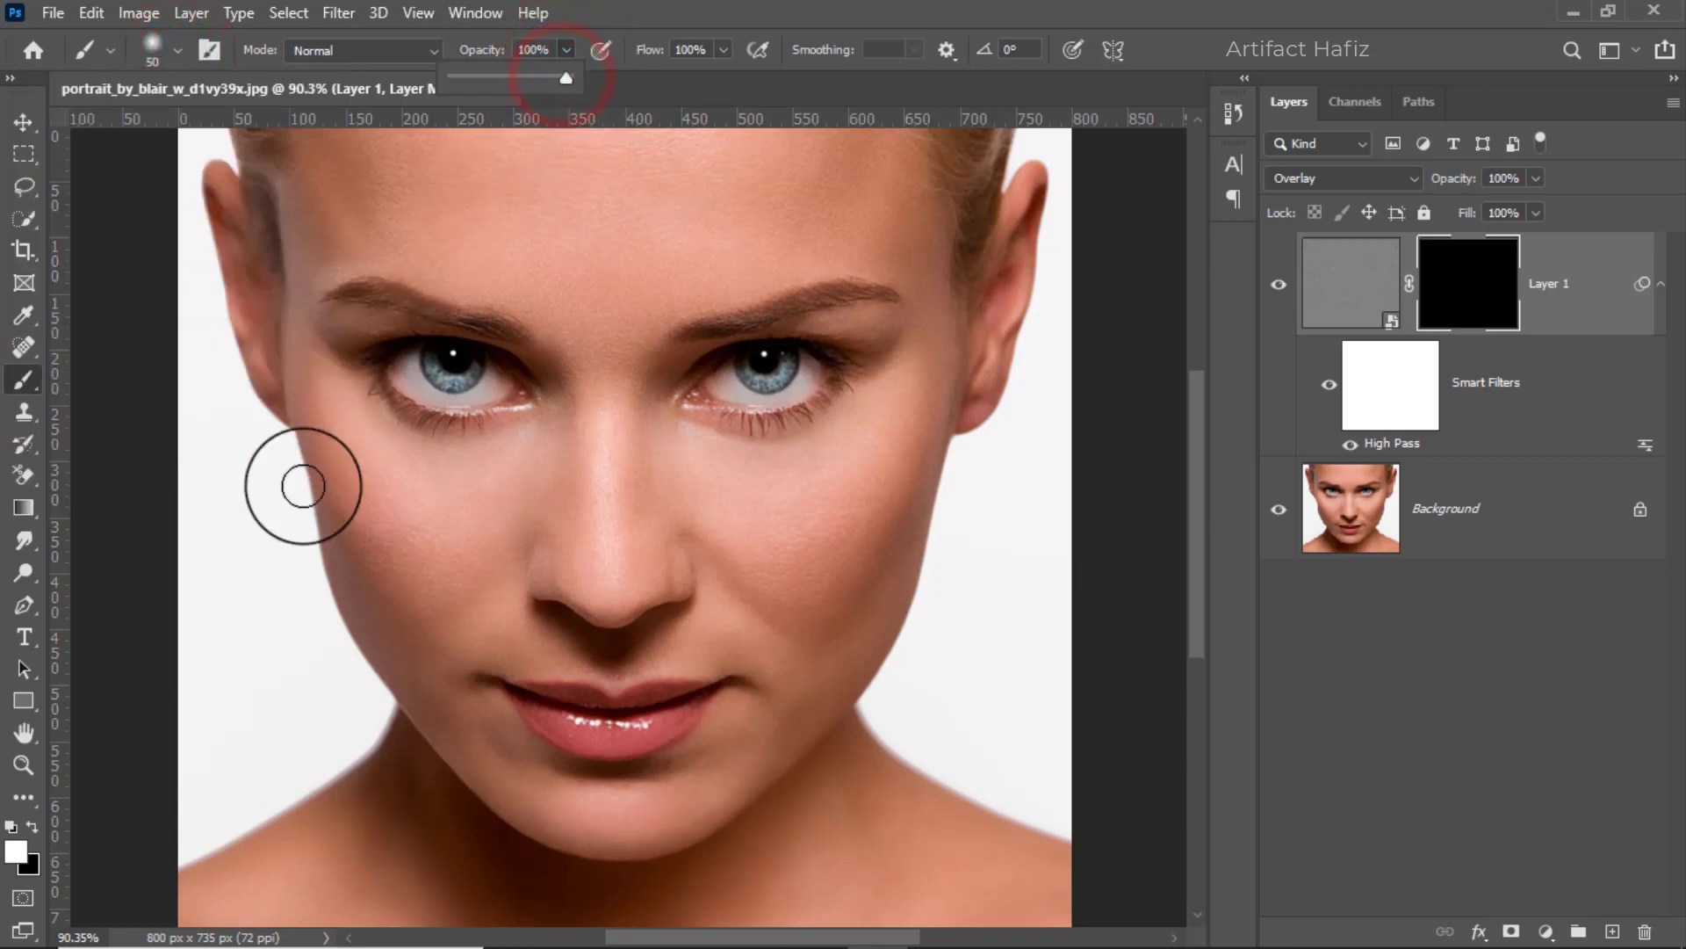
click(30, 828)
scroll(545, 505, up, 2)
key(bracketright)
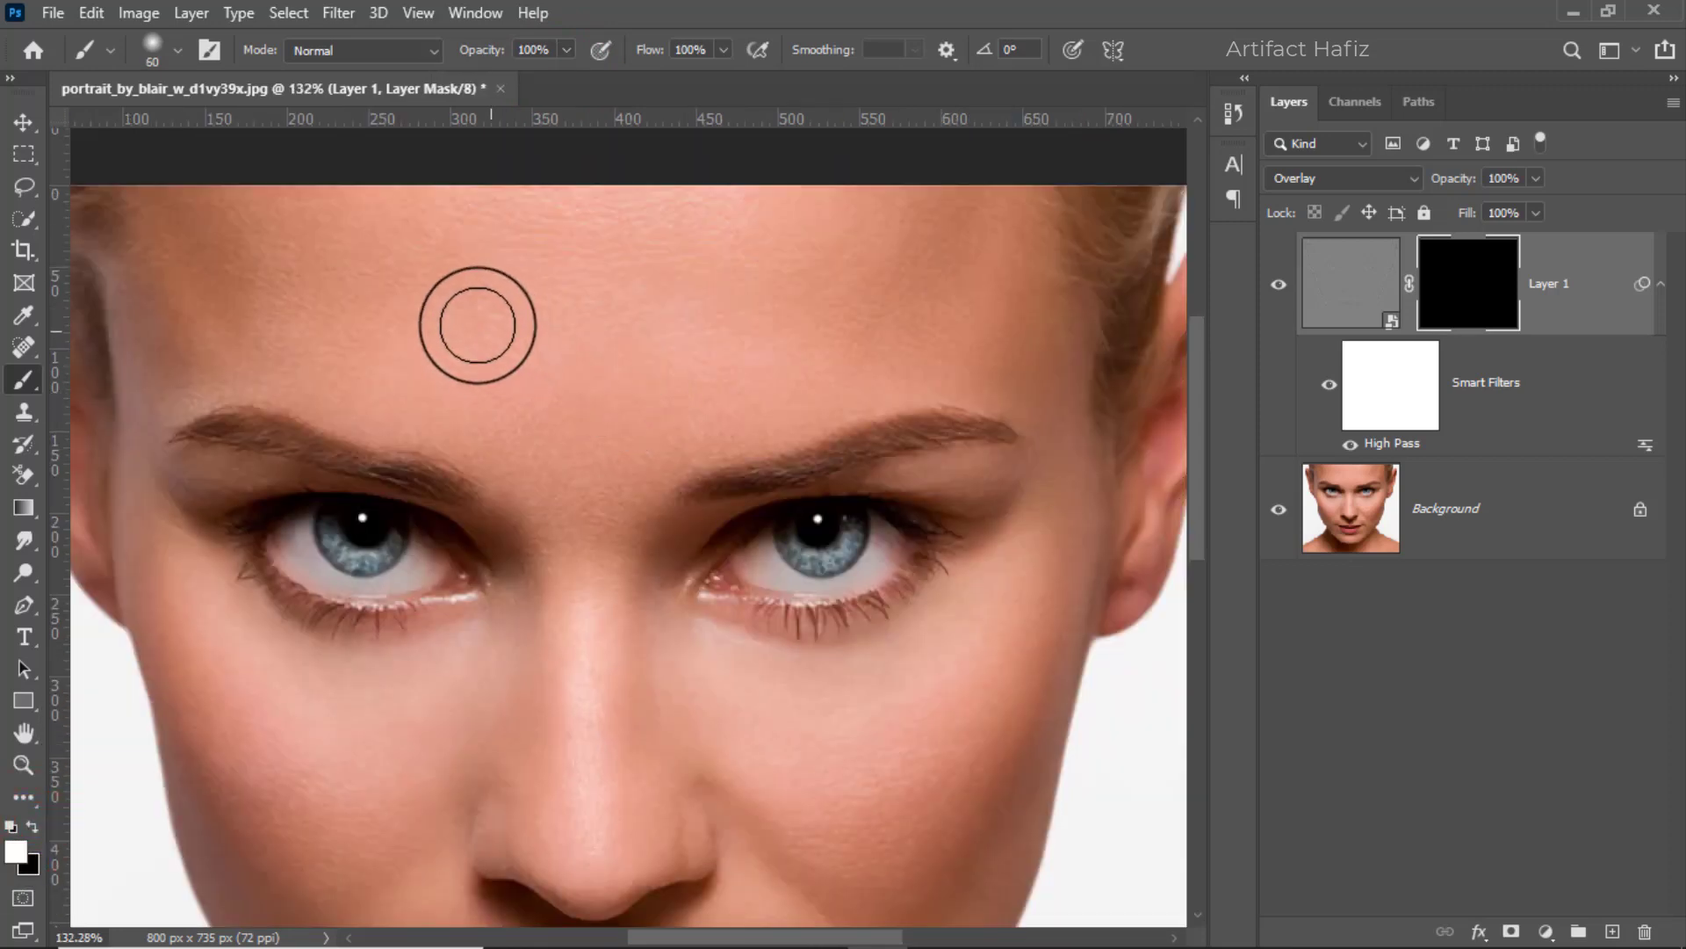
key(bracketright)
key(bracketright)
Paint the mask white over the forehead, both cheeks and nose to reveal sharpening
mouse_move(354, 265)
mouse_down()
mouse_move(335, 246)
mouse_move(509, 206)
mouse_move(884, 259)
mouse_up()
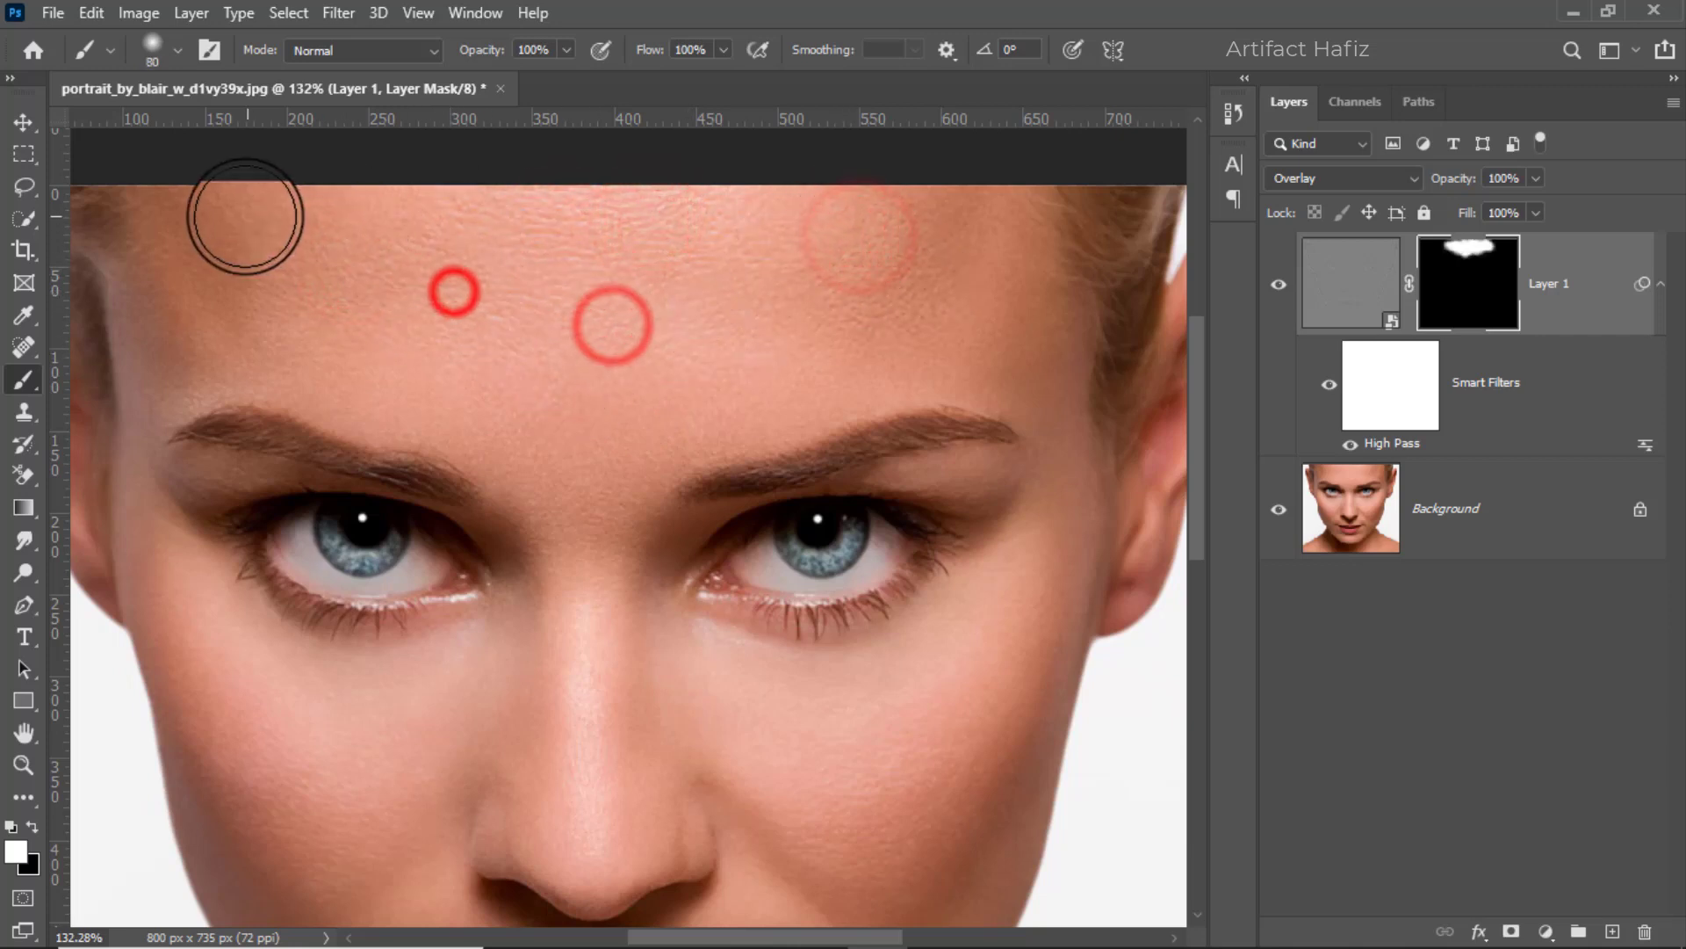
drag(242, 218, 595, 449)
click(681, 350)
click(851, 278)
click(945, 290)
click(270, 277)
scroll(520, 369, down, 3)
click(602, 376)
click(233, 466)
drag(375, 617, 429, 536)
click(434, 516)
click(328, 594)
click(613, 449)
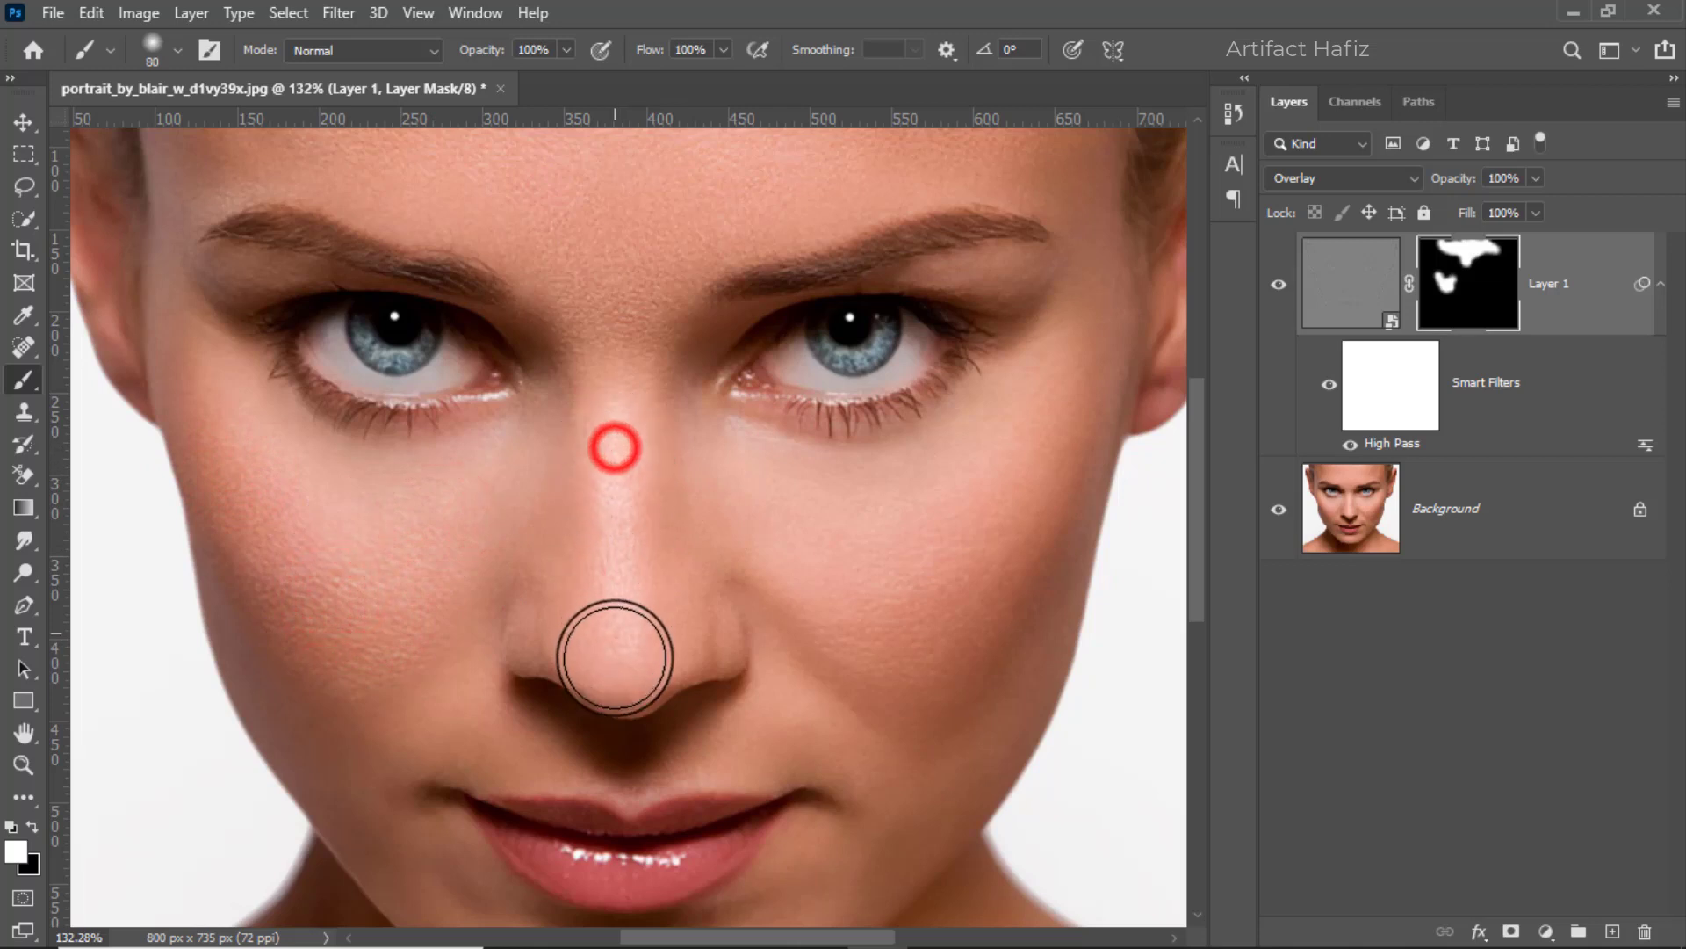
click(704, 501)
click(804, 538)
click(1006, 525)
Reveal sharpening on the chin, upper lip and nose tip, then touch up cheeks and forehead
click(907, 667)
scroll(906, 593, down, 2)
click(567, 823)
click(640, 842)
click(554, 666)
click(603, 501)
drag(671, 391, 632, 546)
drag(589, 455, 565, 547)
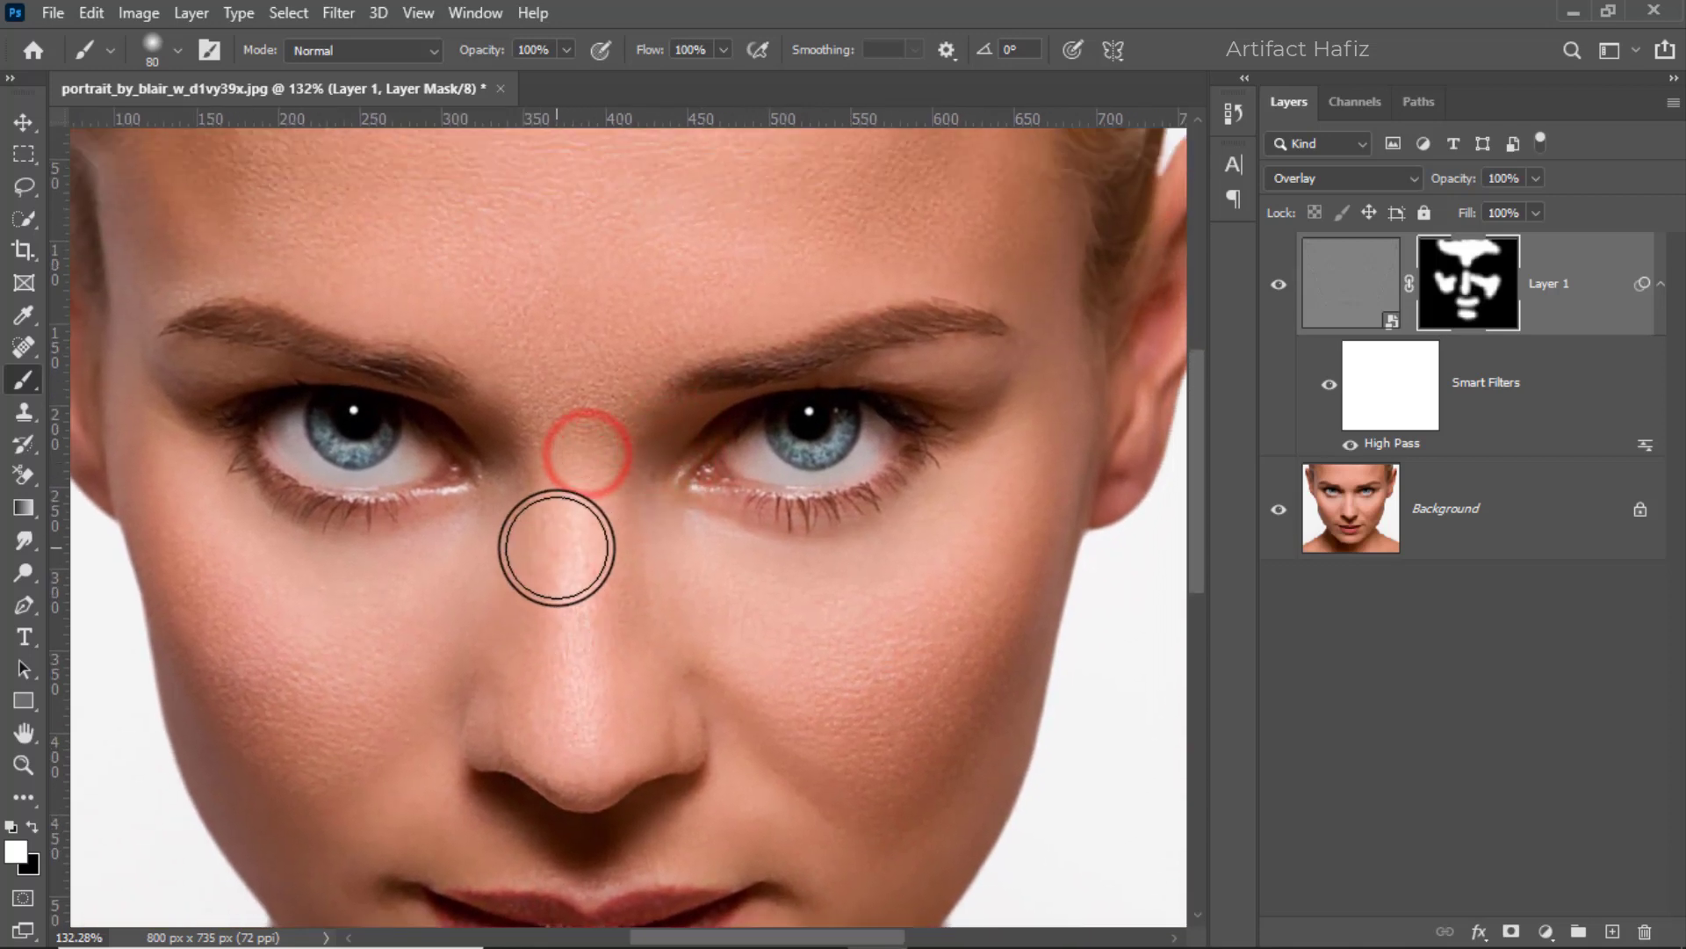
click(799, 629)
click(331, 663)
scroll(296, 655, down, 3)
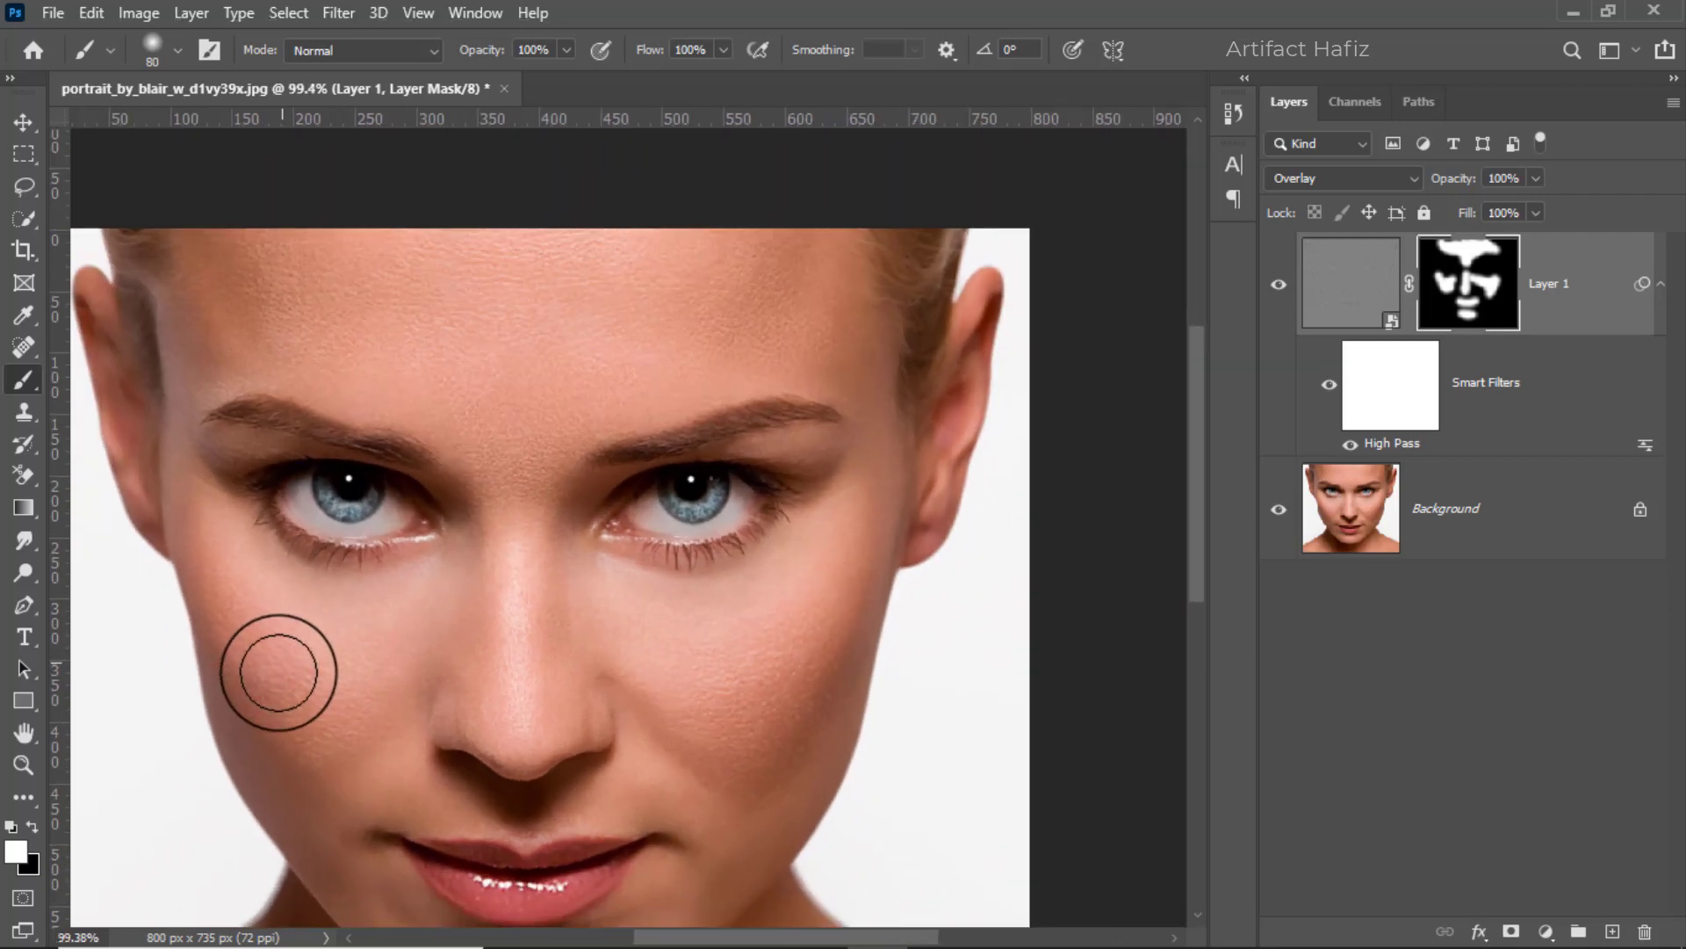
drag(277, 674, 395, 640)
click(870, 264)
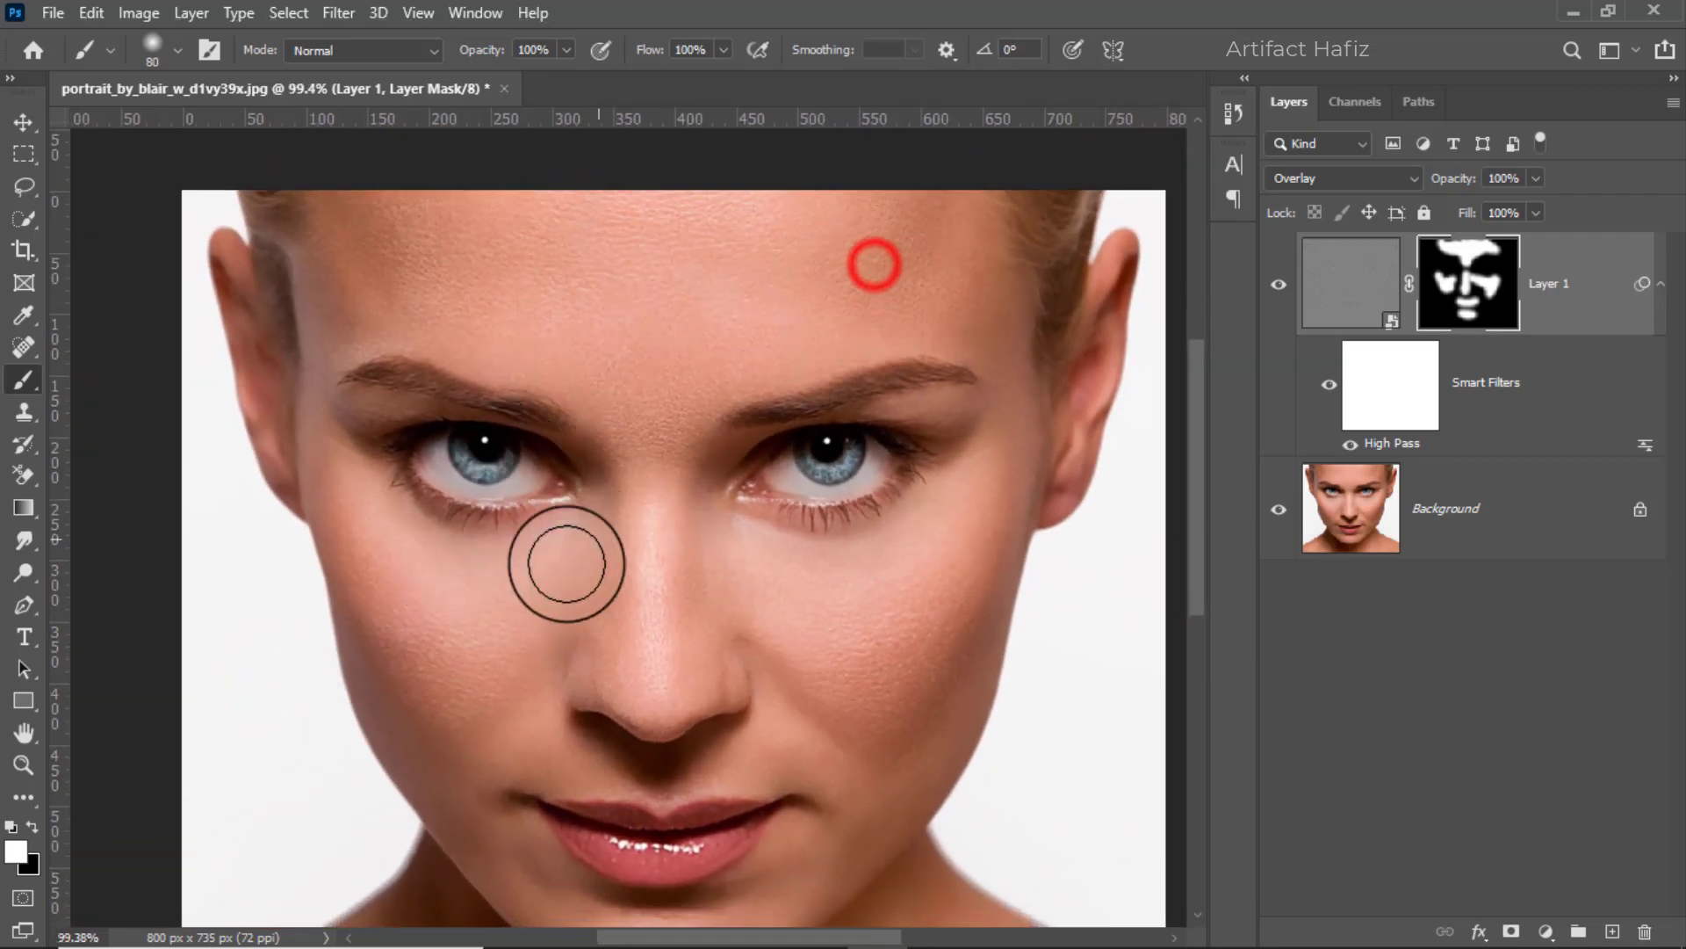
scroll(581, 646, down, 1)
scroll(565, 558, up, 1)
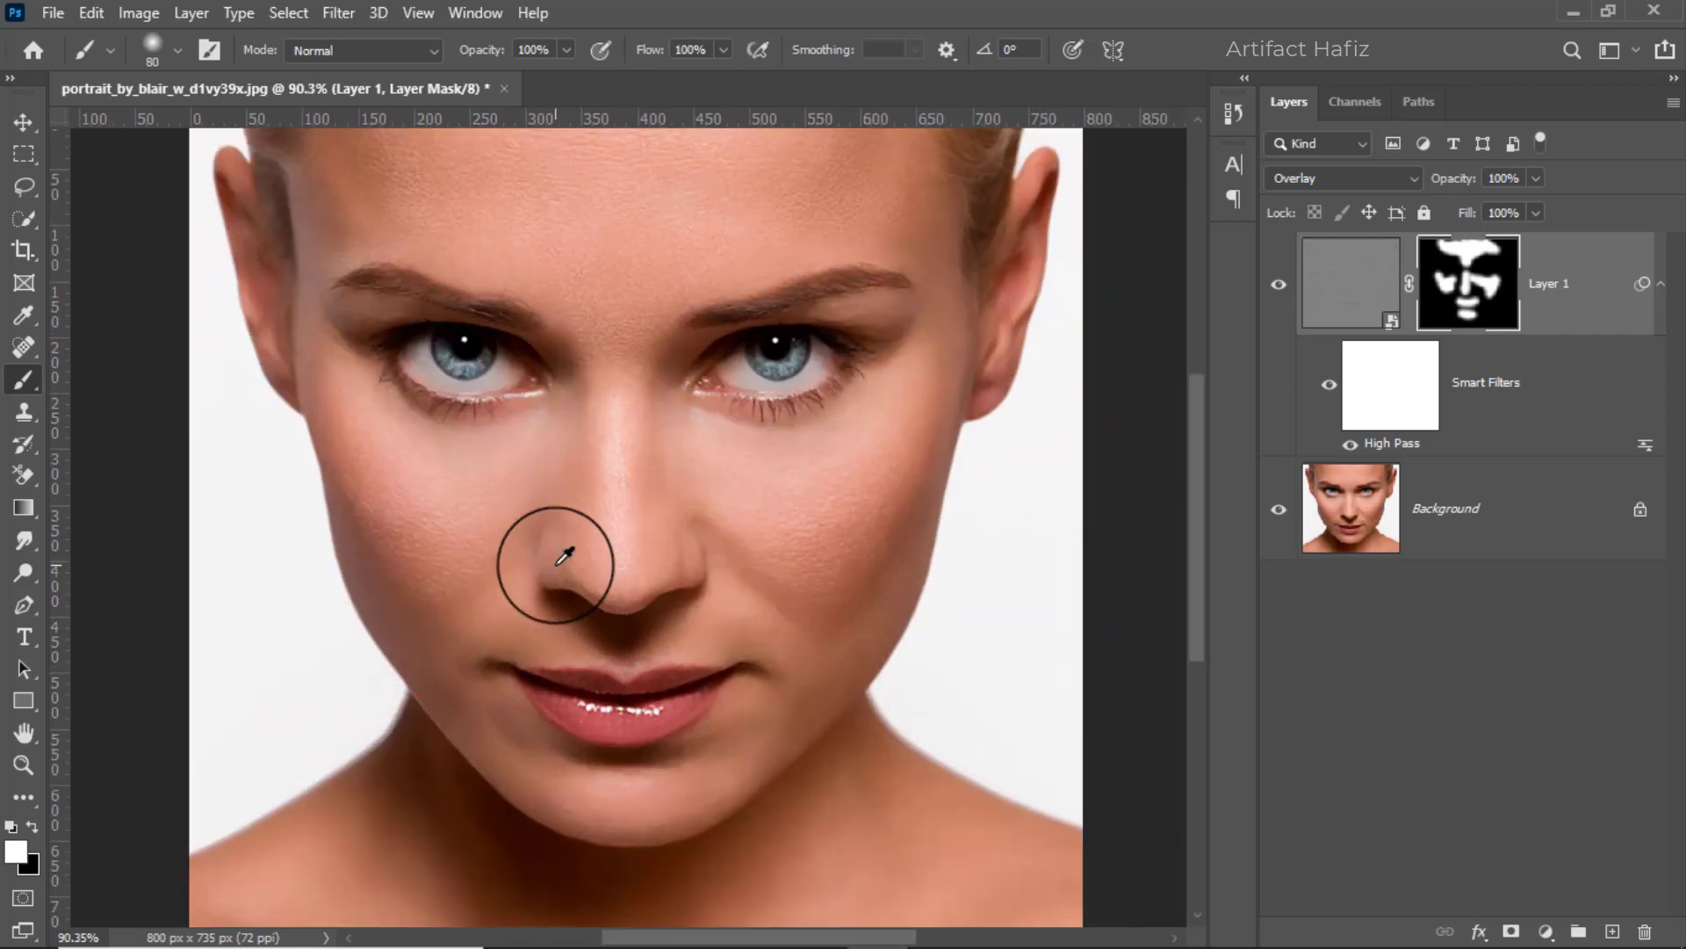
scroll(563, 557, up, 1)
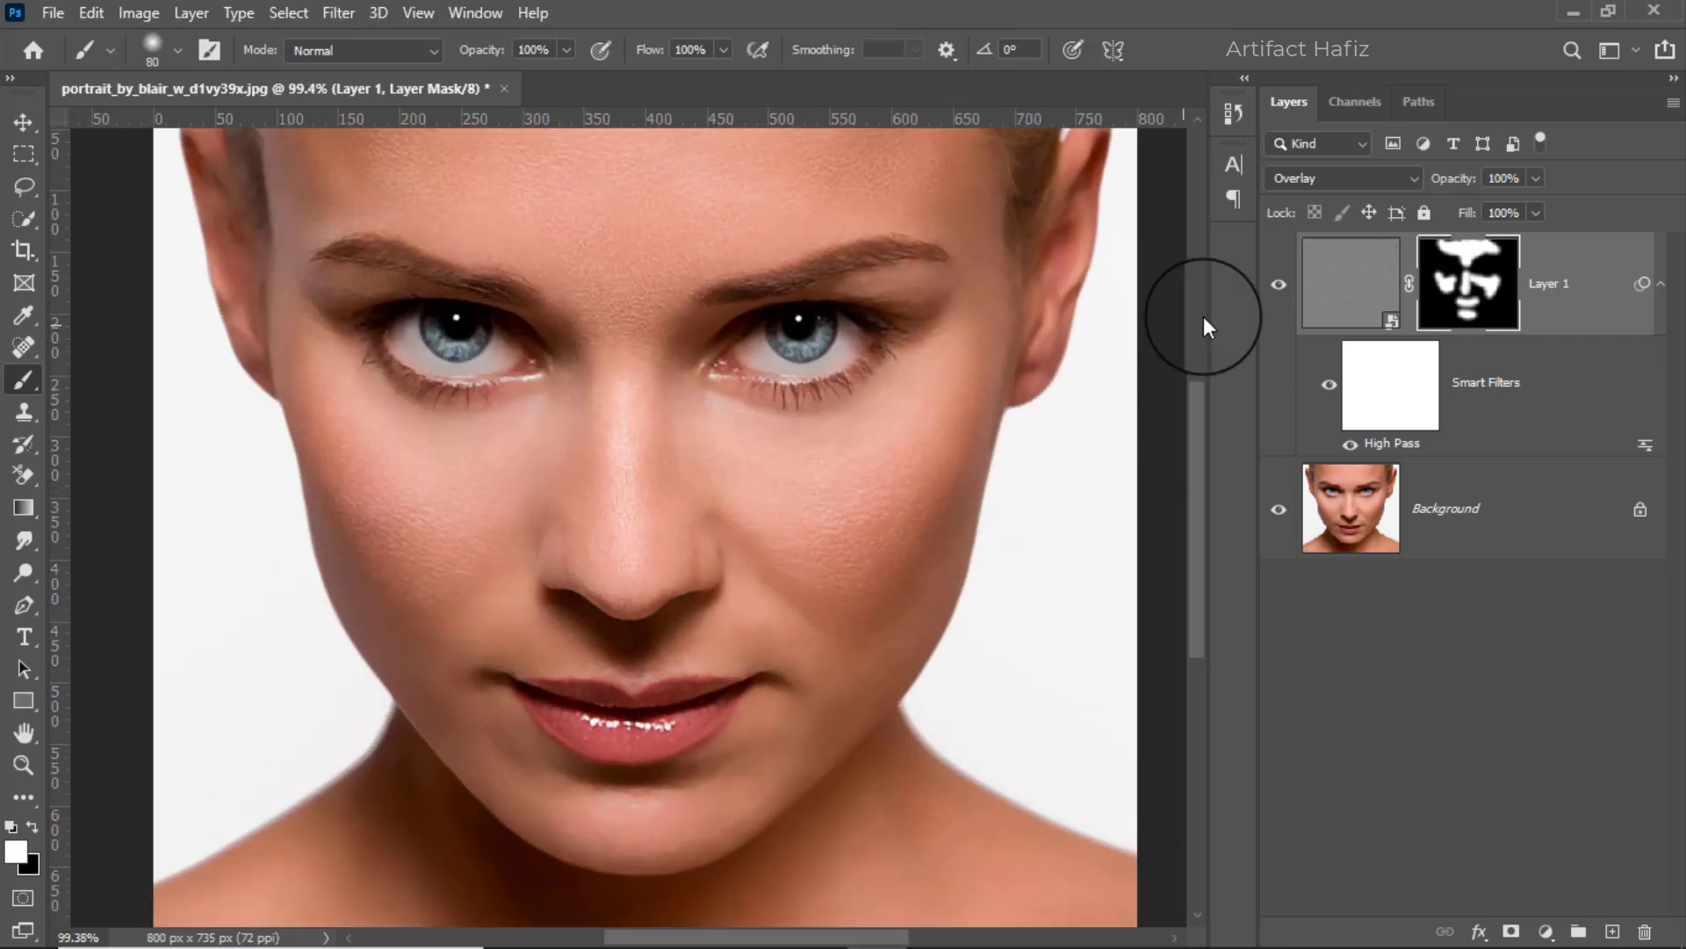
click(1276, 292)
scroll(753, 452, up, 2)
scroll(752, 452, up, 2)
mouse_move(753, 452)
mouse_down()
mouse_move(808, 547)
mouse_move(820, 540)
mouse_up()
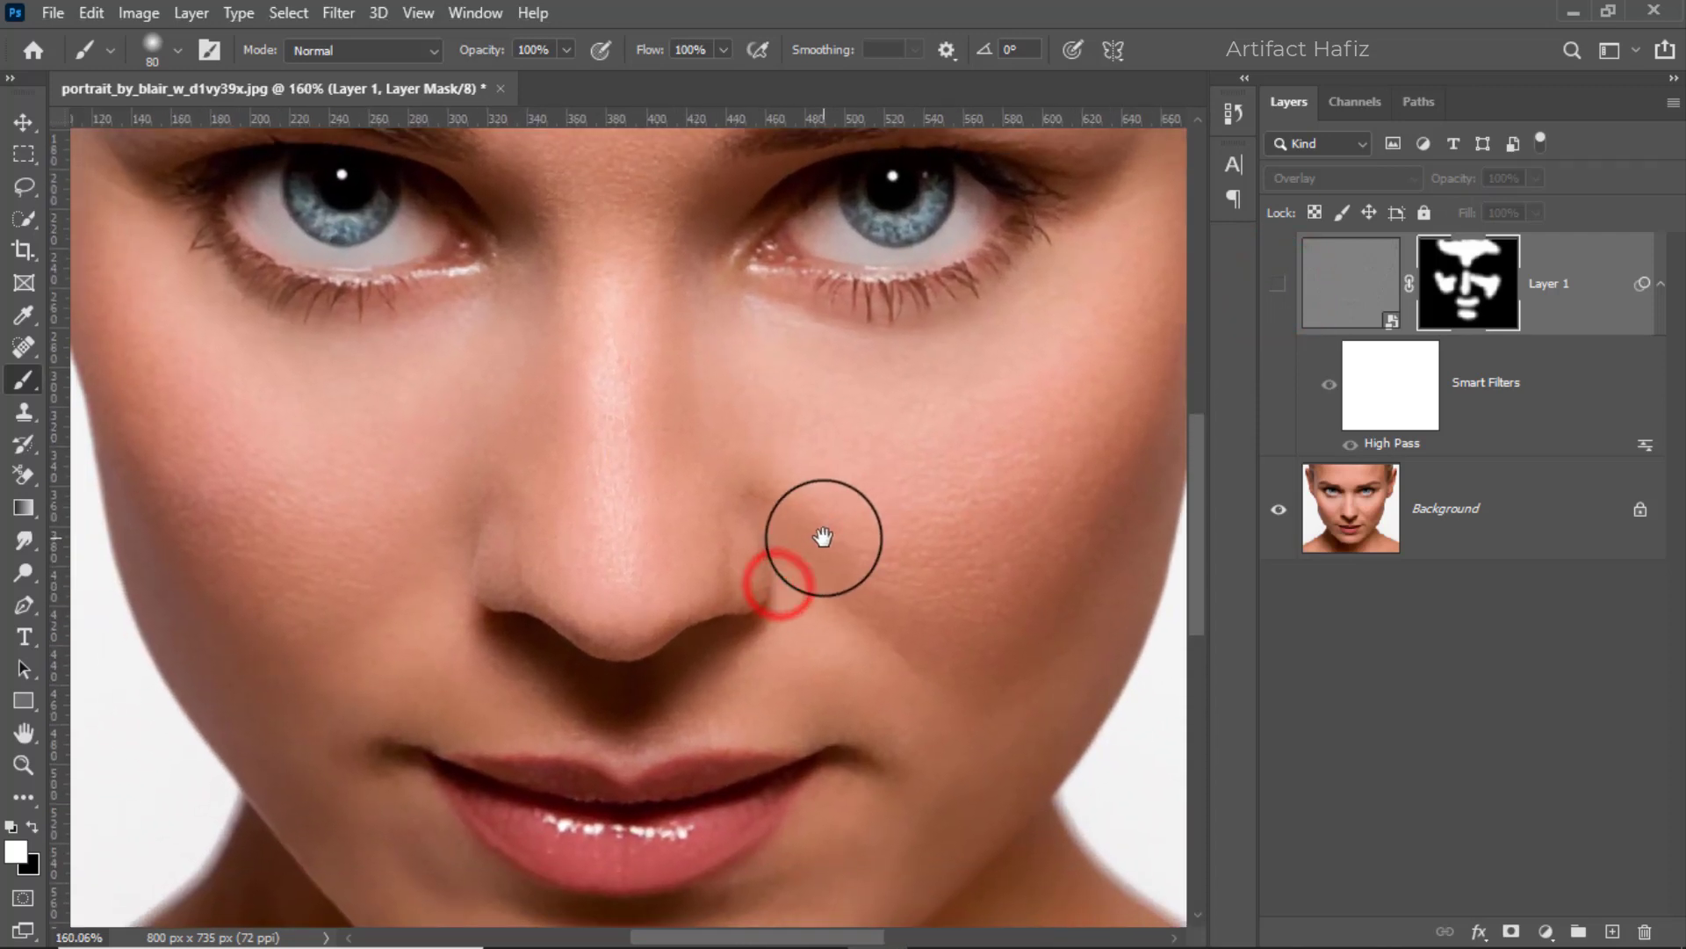
click(1277, 293)
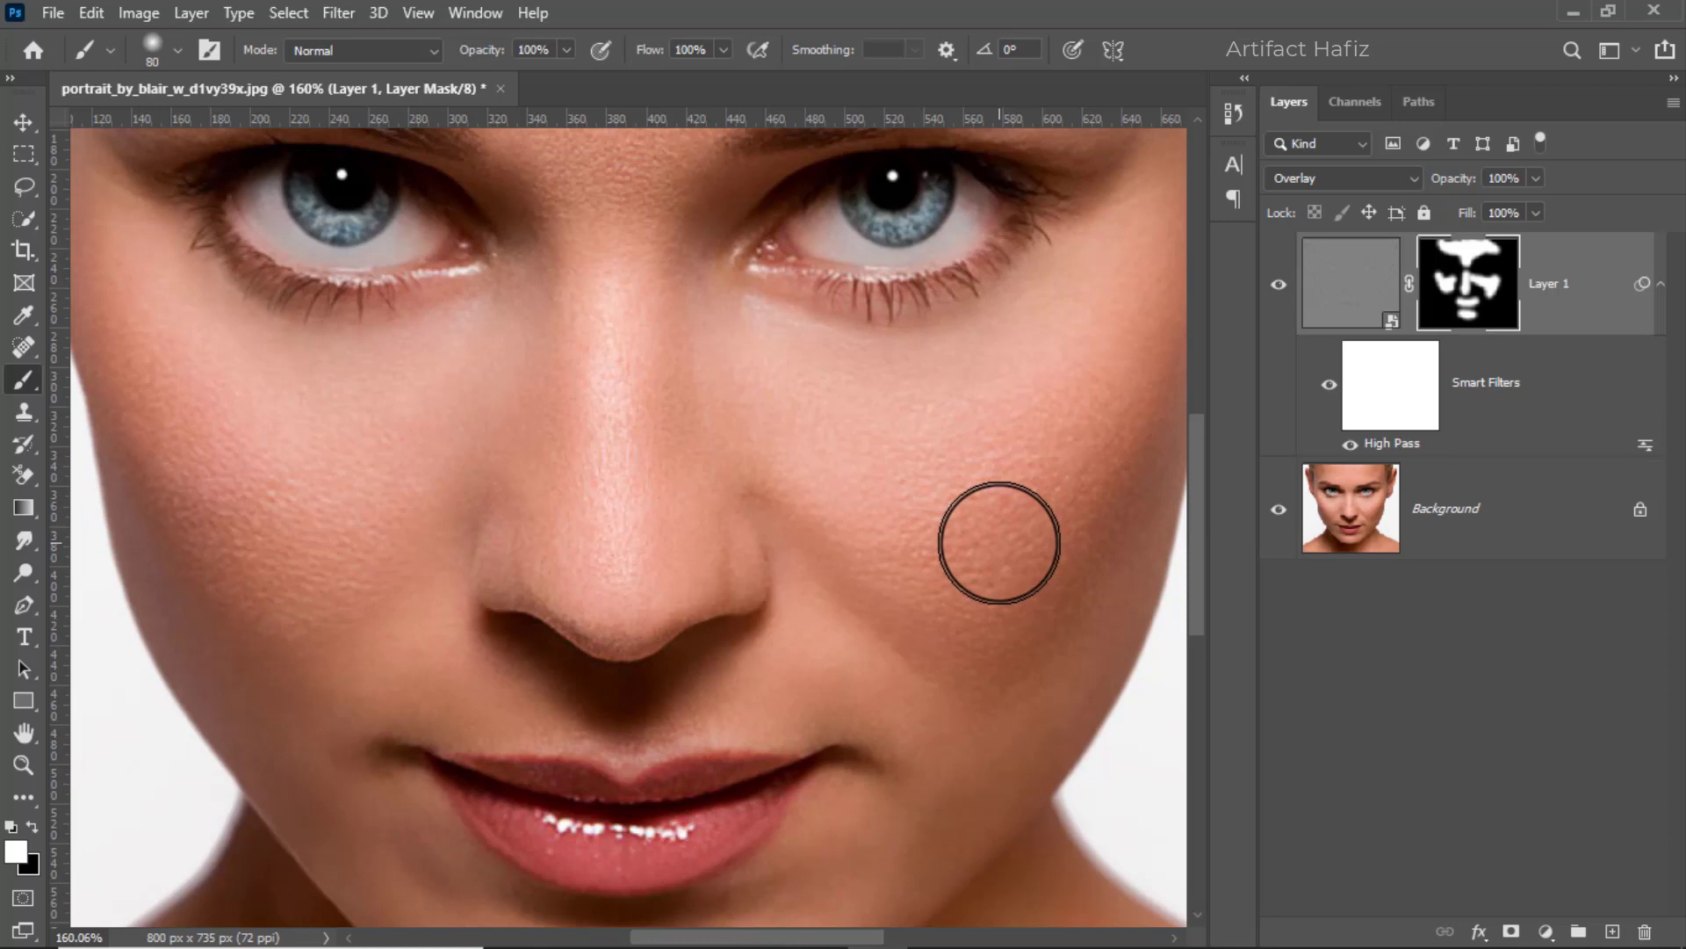
key(ctrl+0)
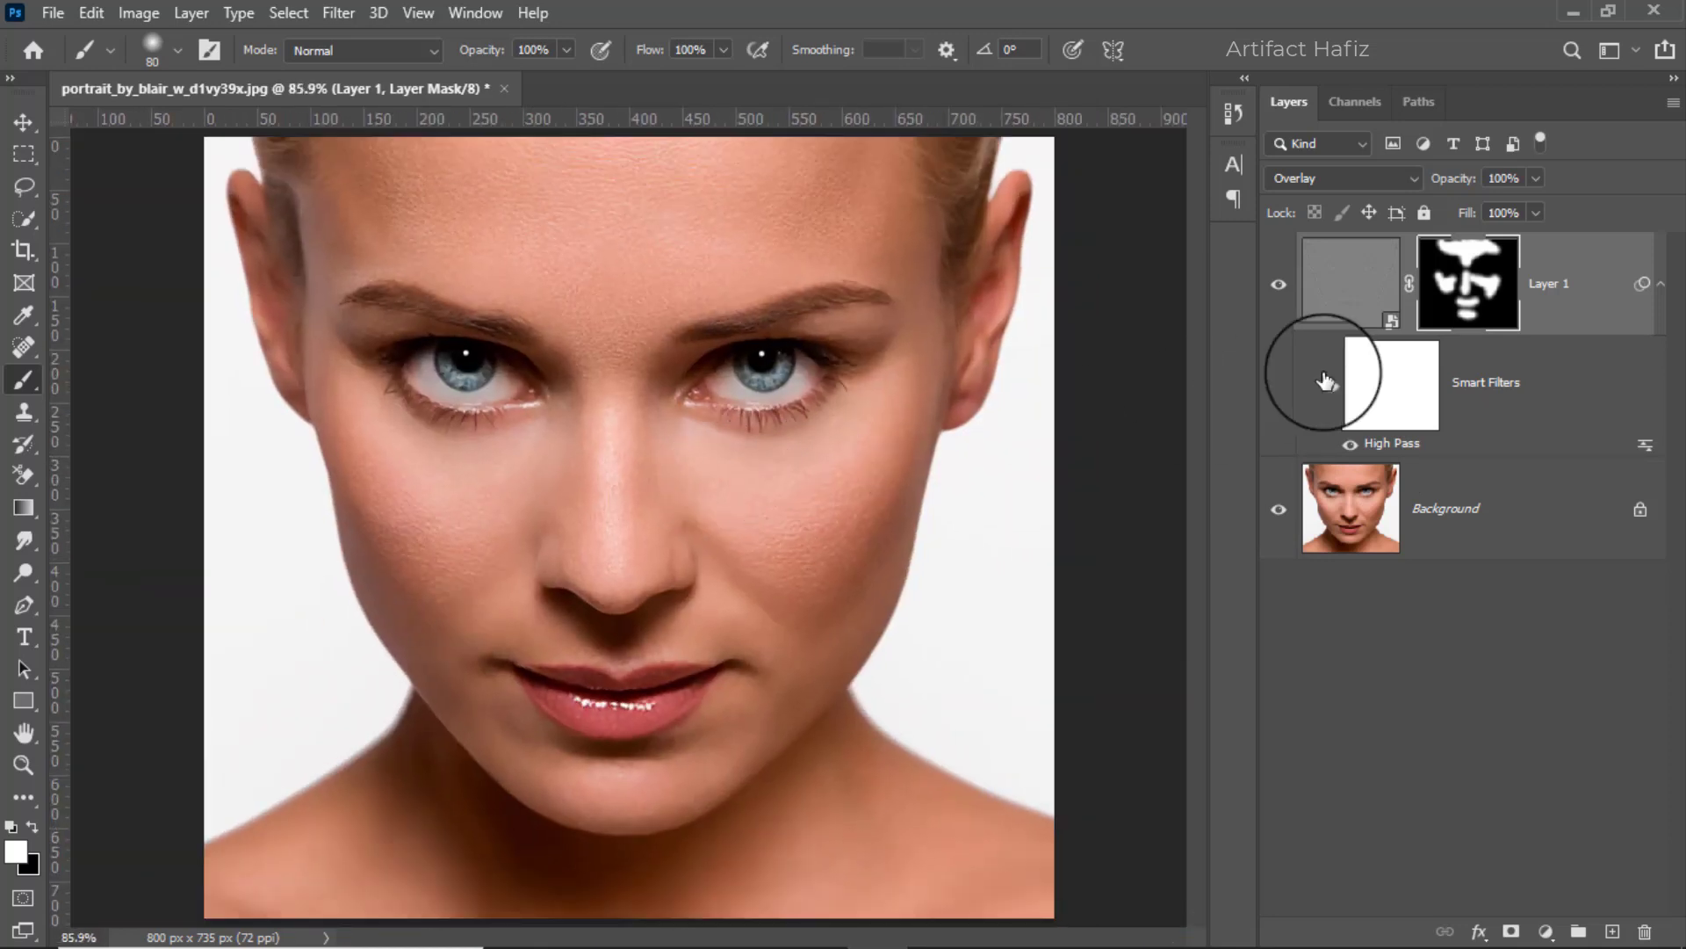
click(1577, 298)
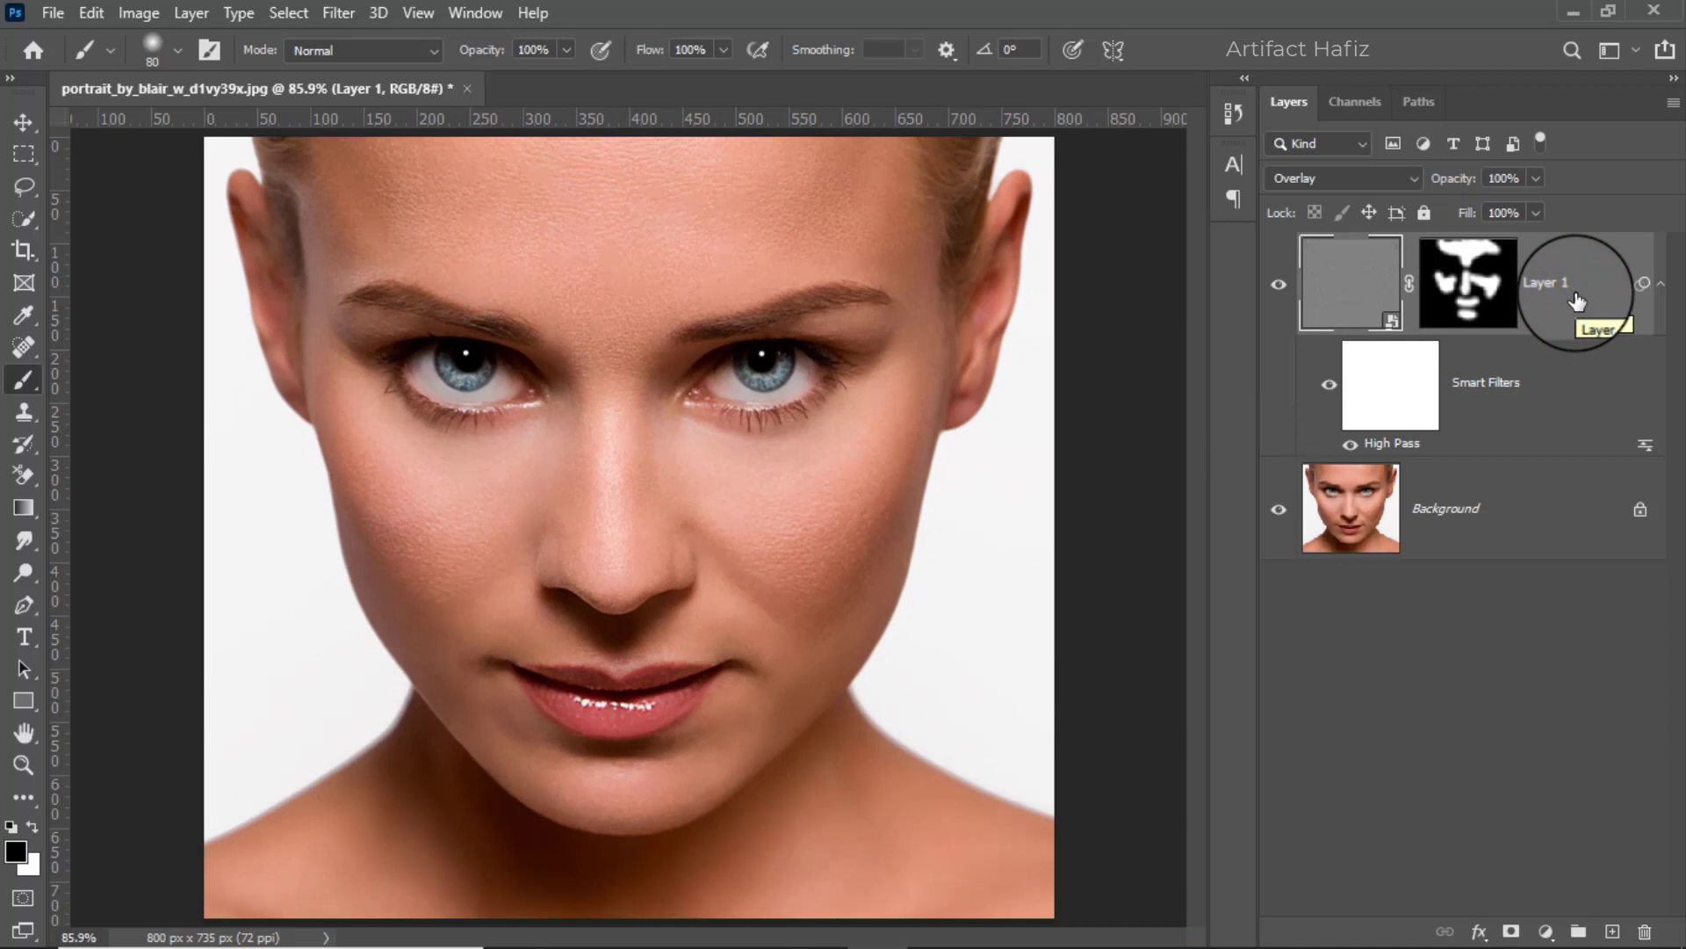
Hide the sharpening layer and duplicate the Background layer
click(1276, 283)
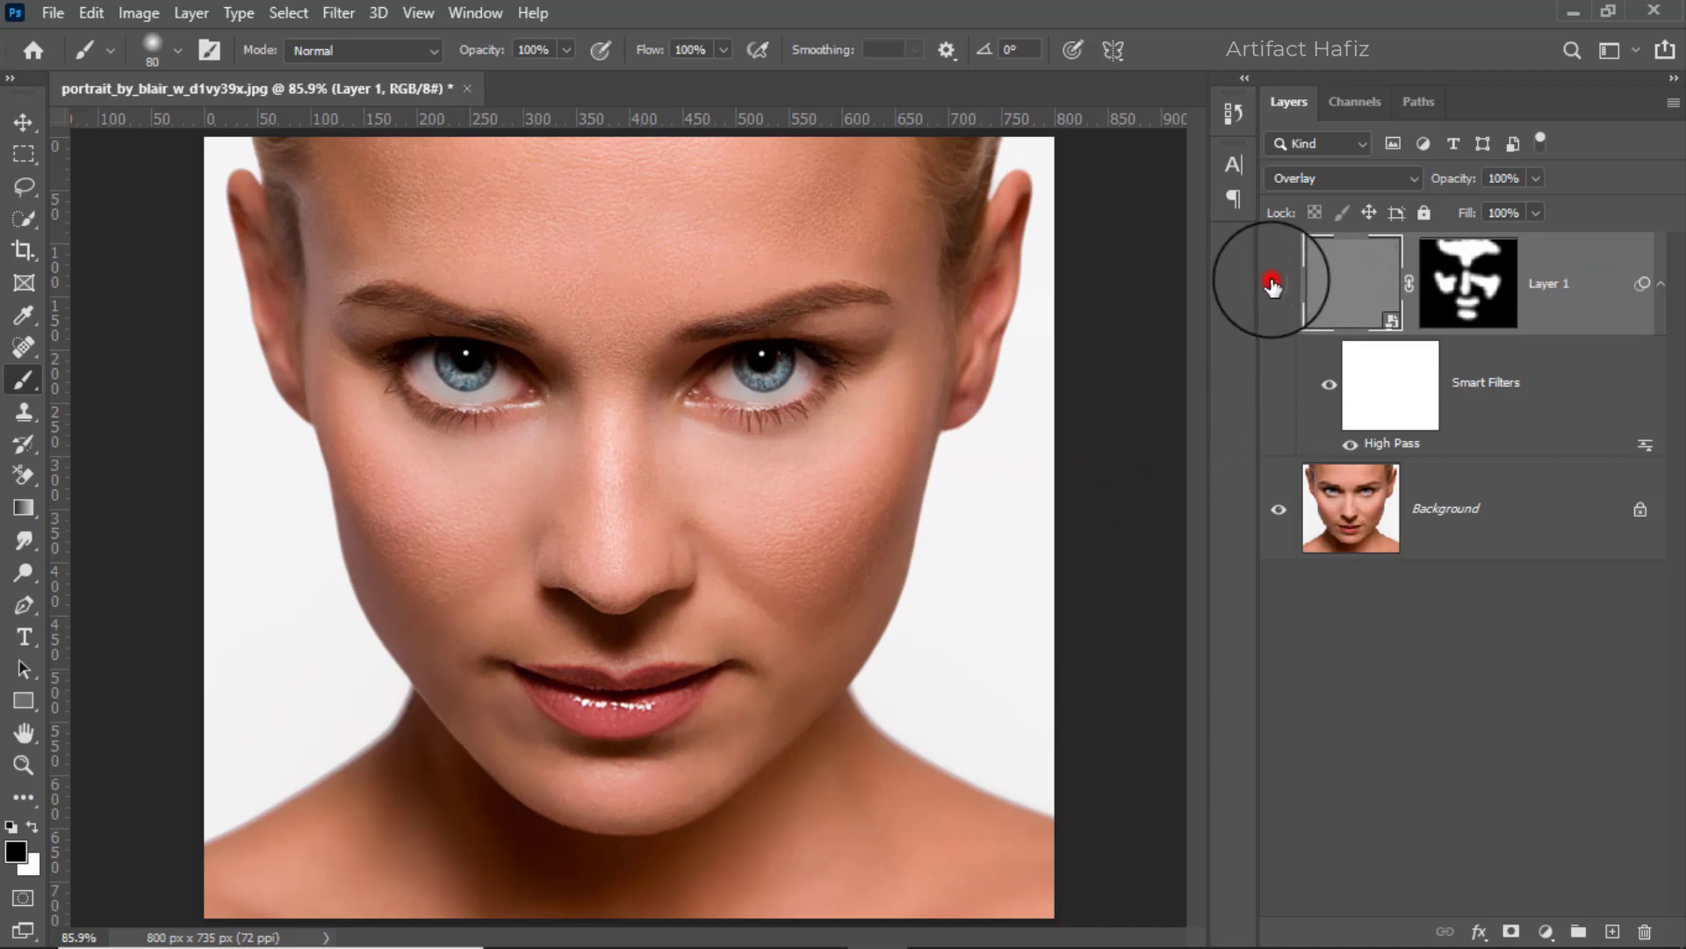
click(1456, 507)
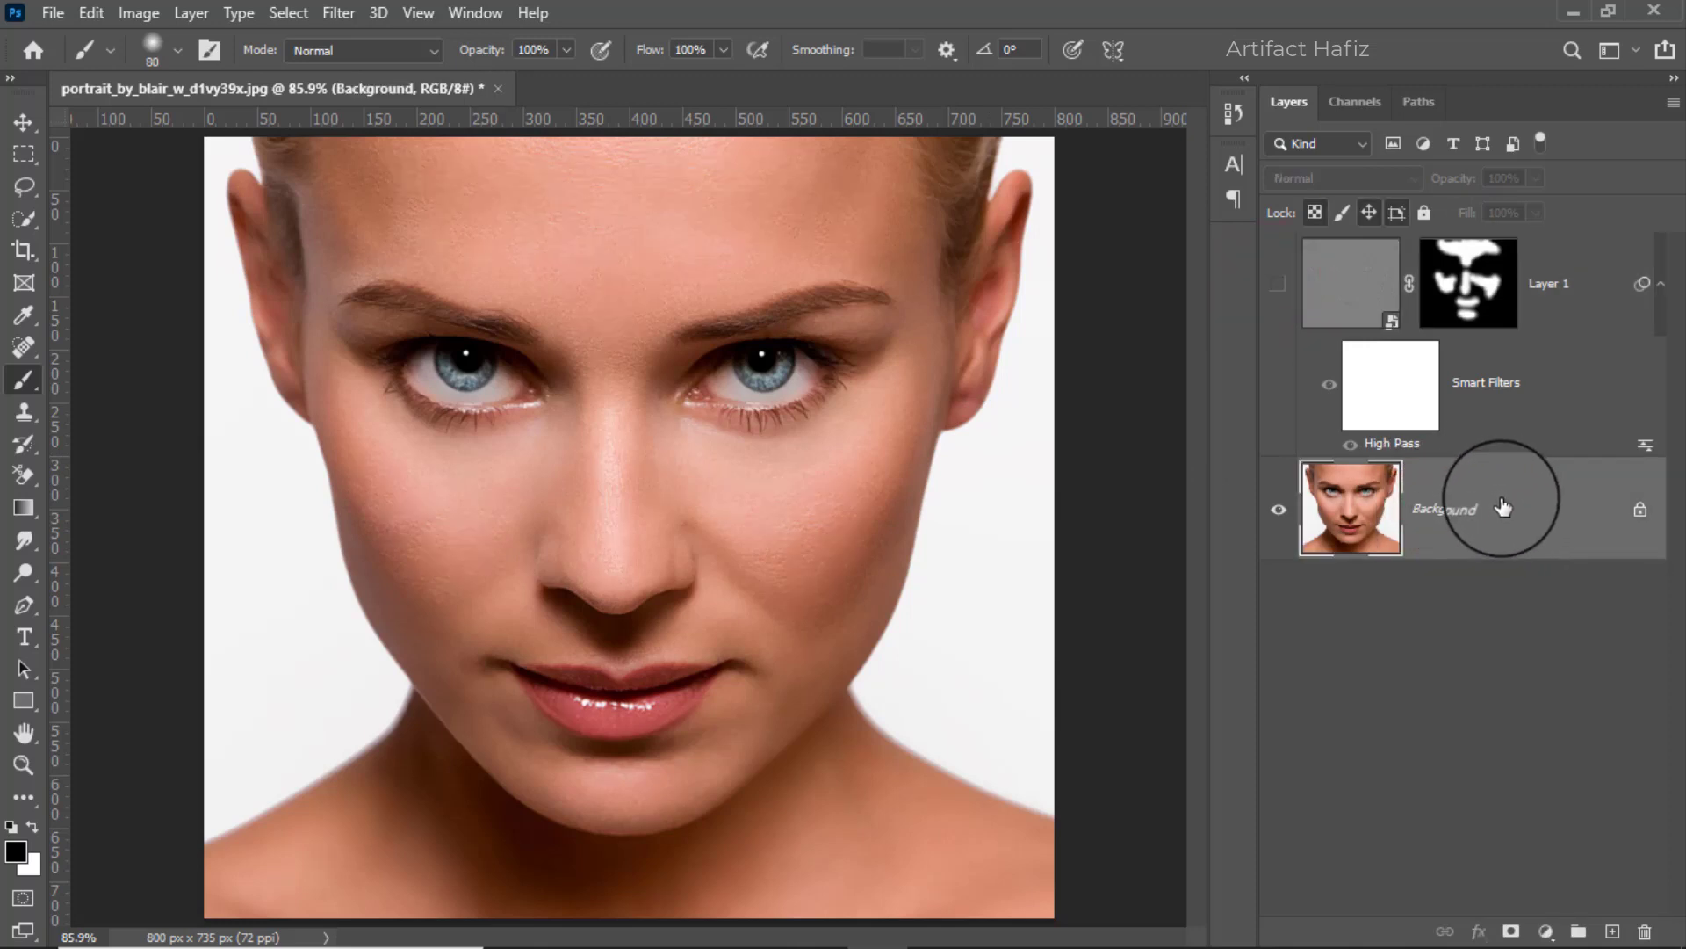
key(ctrl+j)
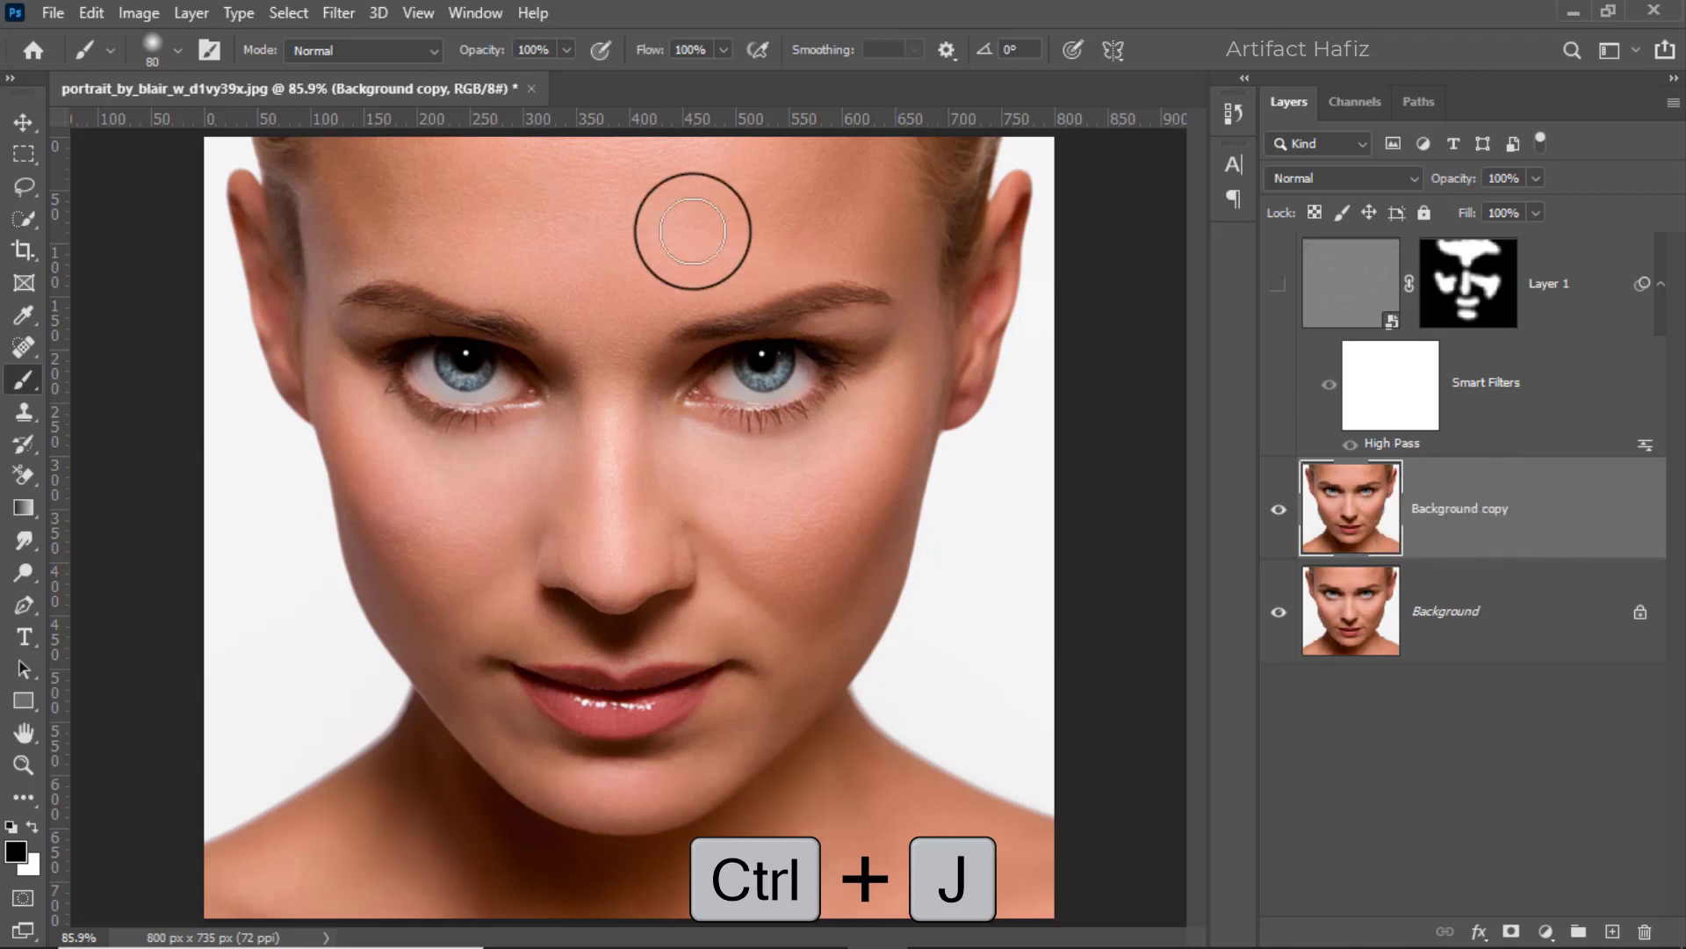
Convert the Background copy for Smart Filters and rename the layers High Pass and Textures
click(338, 14)
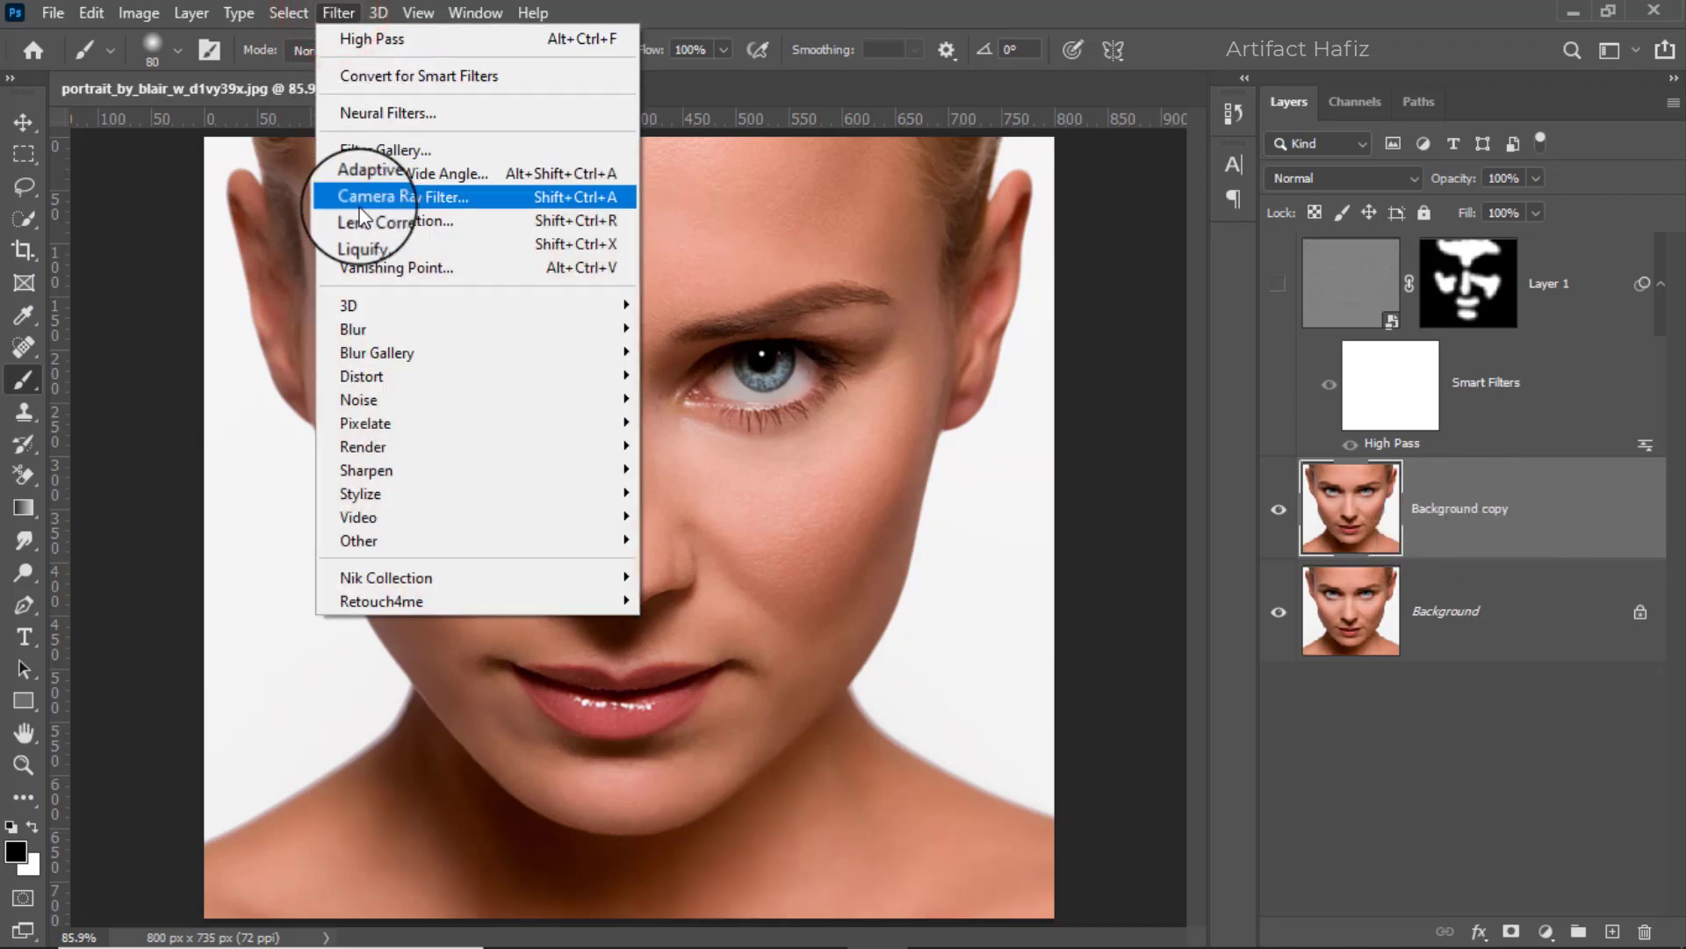
click(389, 79)
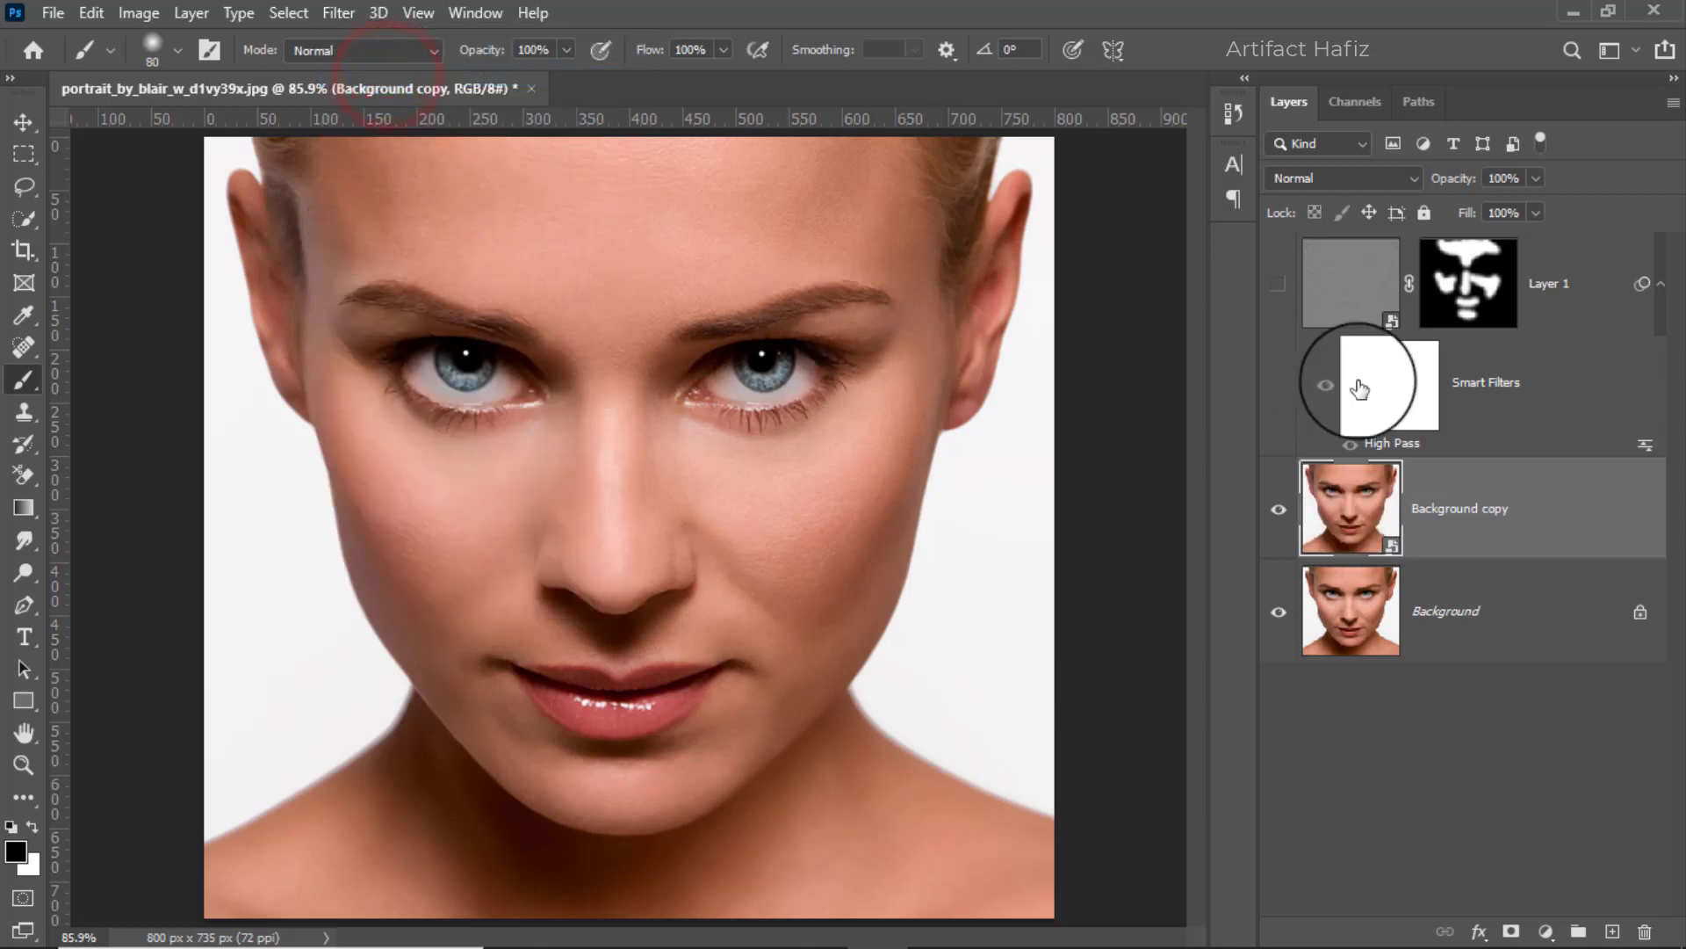
double_click(1554, 290)
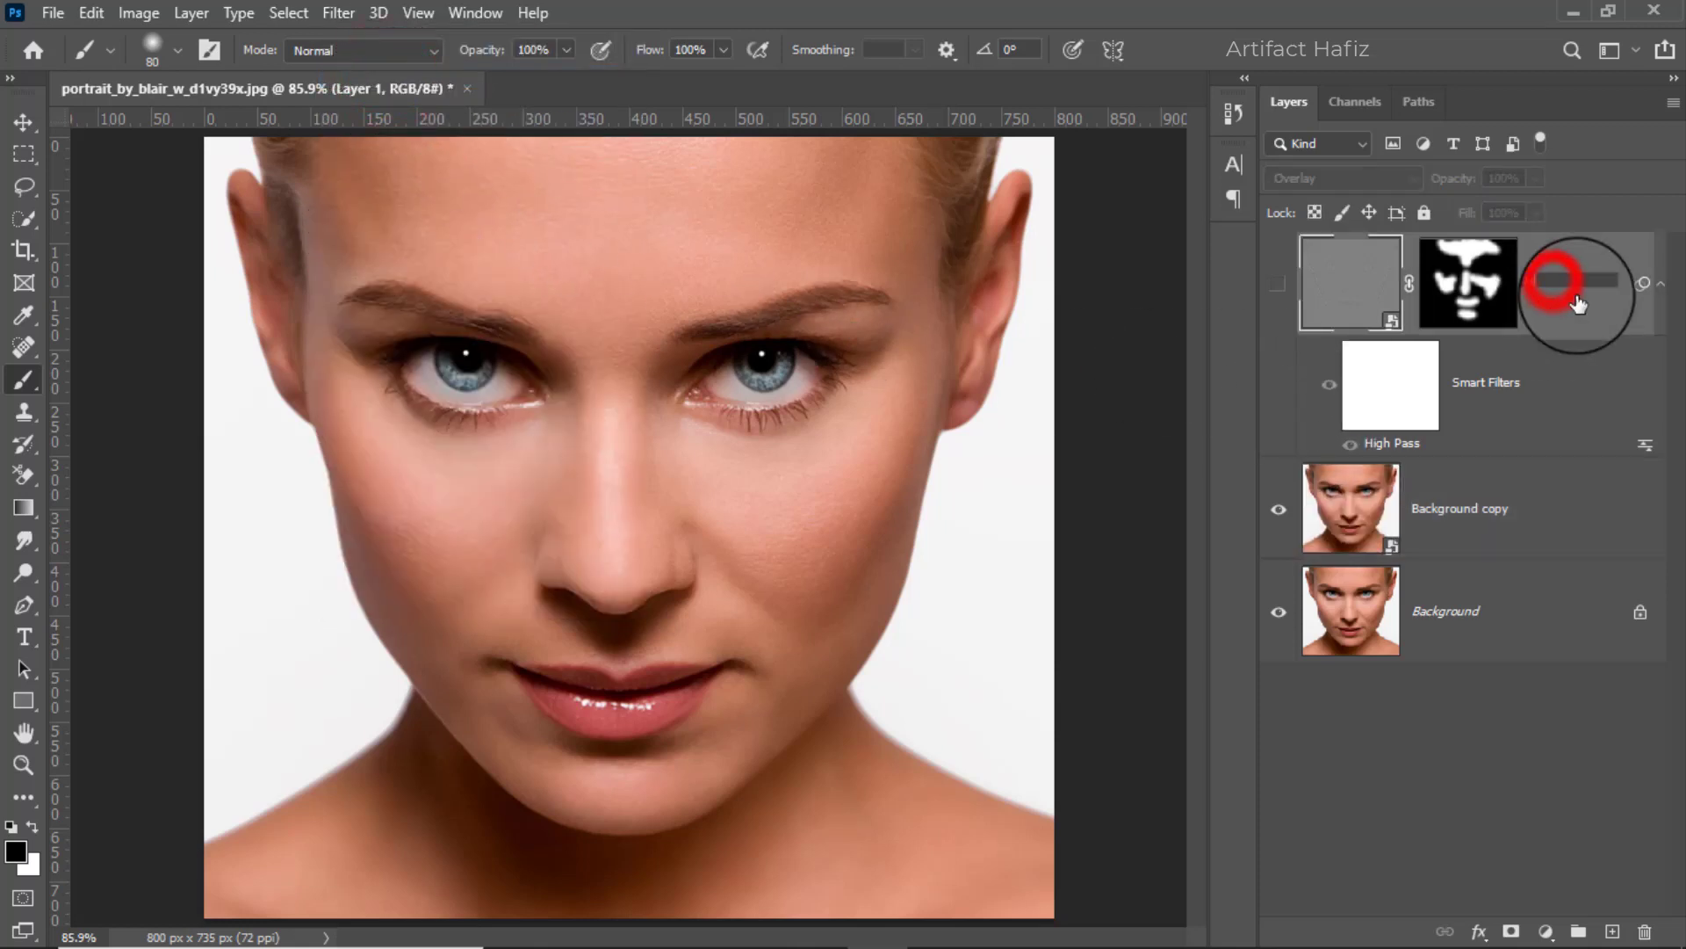
text(High Pass)
click(1478, 517)
text(Textures)
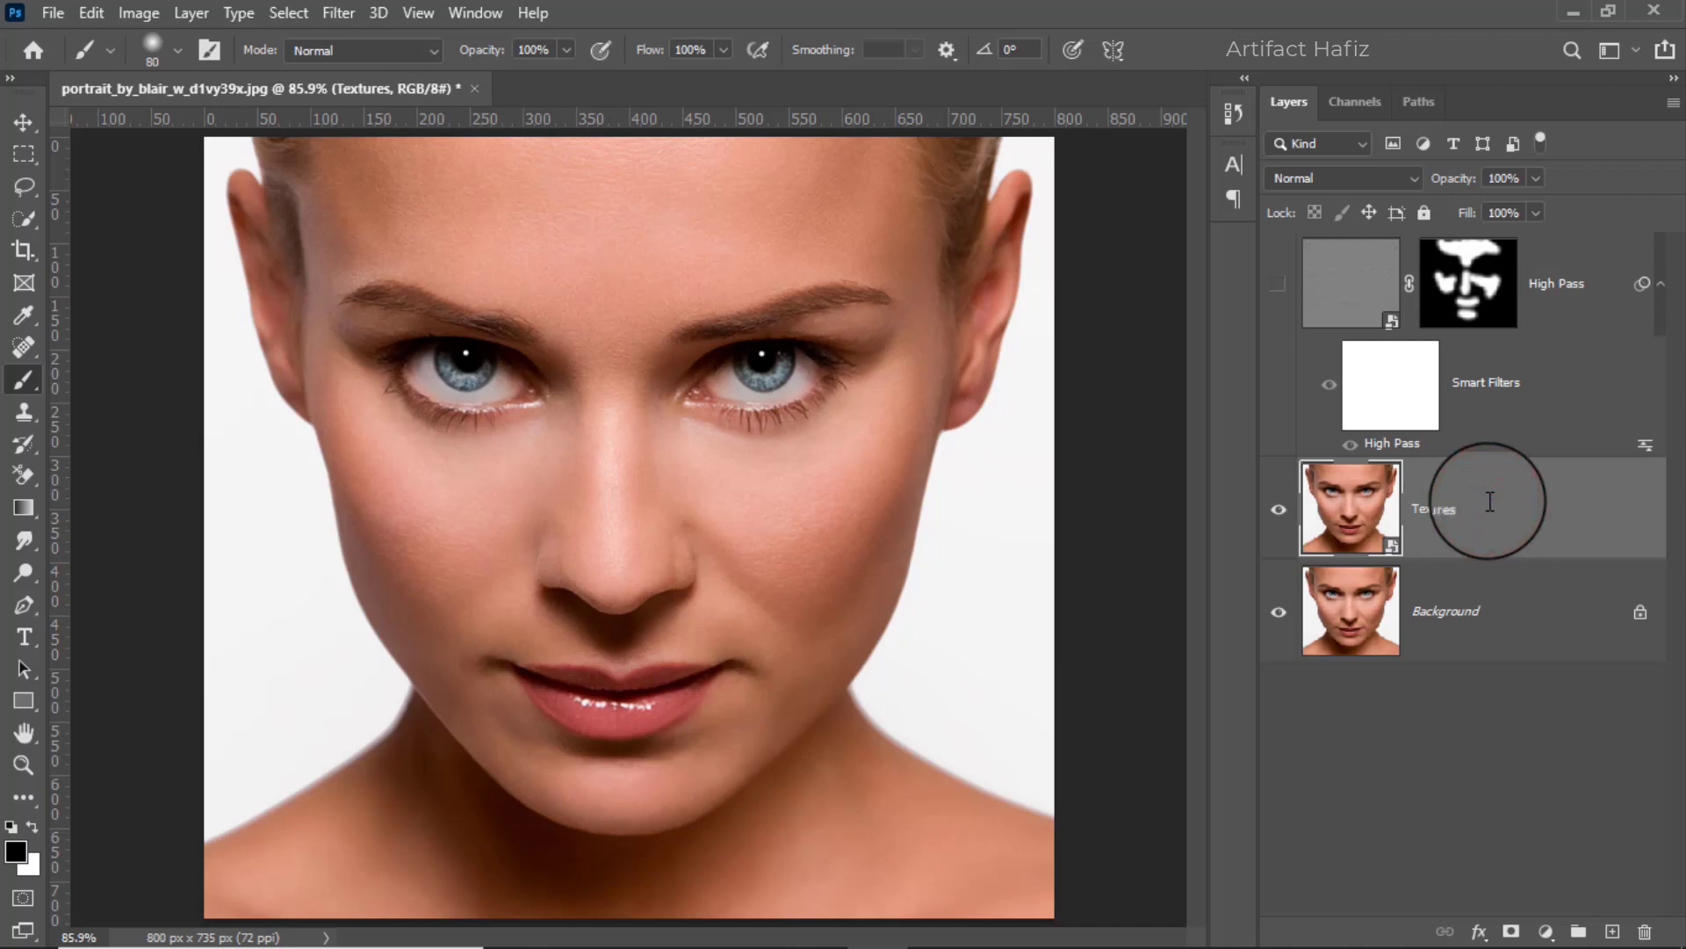
Apply a Camera Raw Filter to Textures with Texture at +100, checking skin in the preview
click(337, 12)
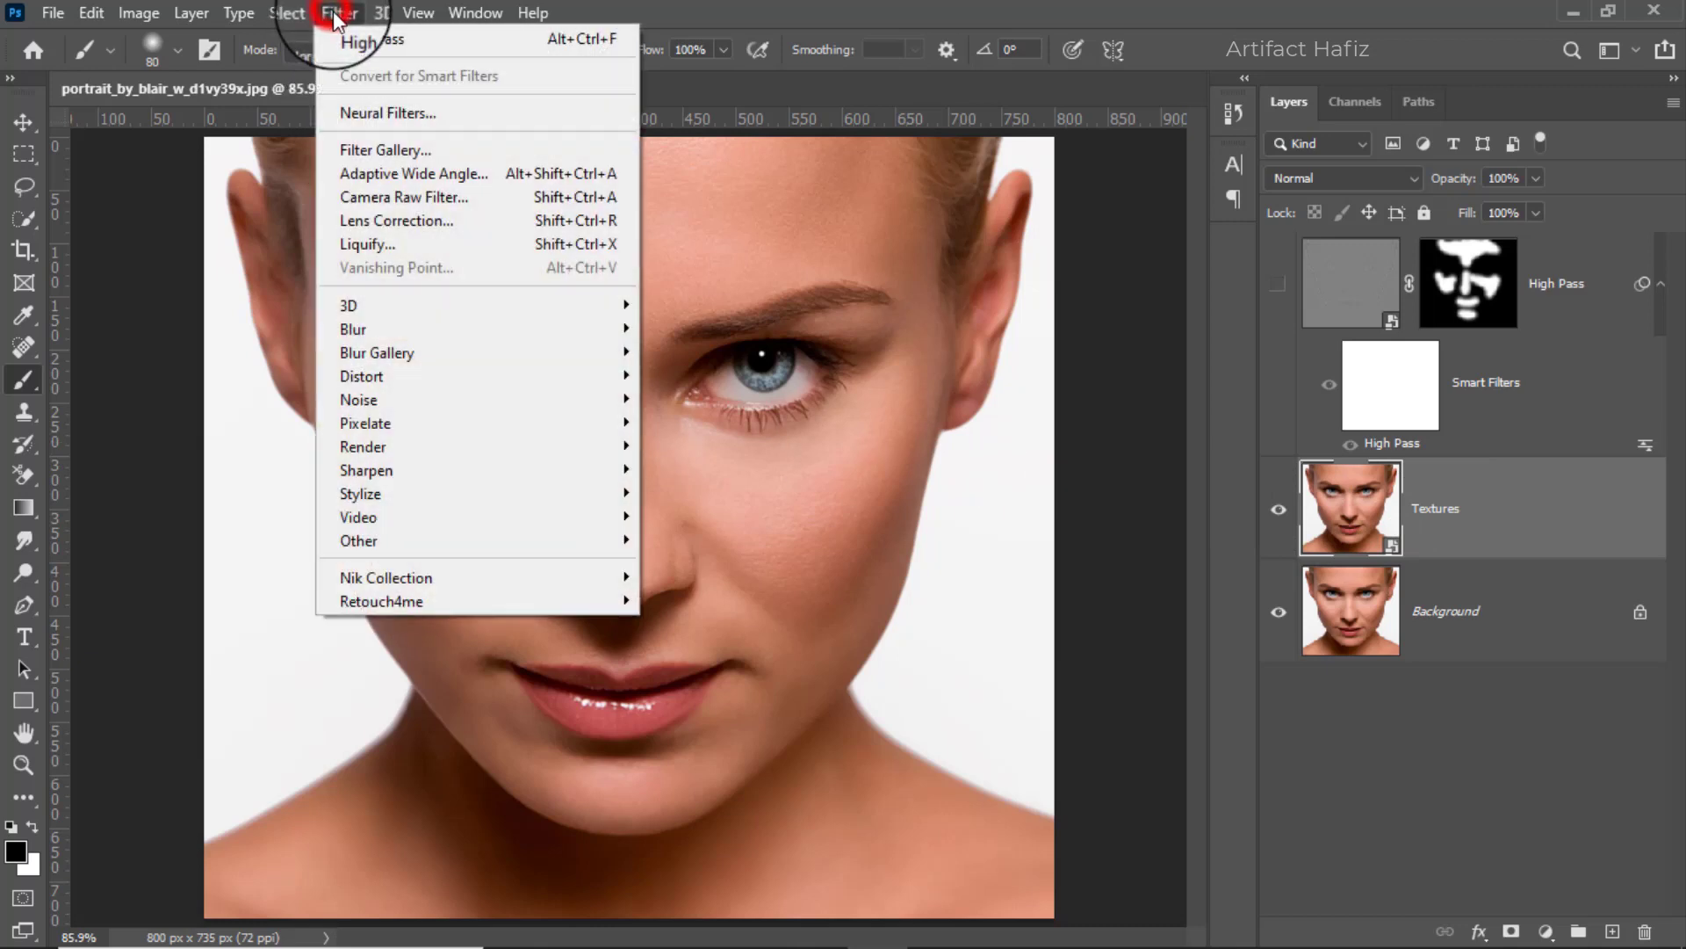
click(409, 194)
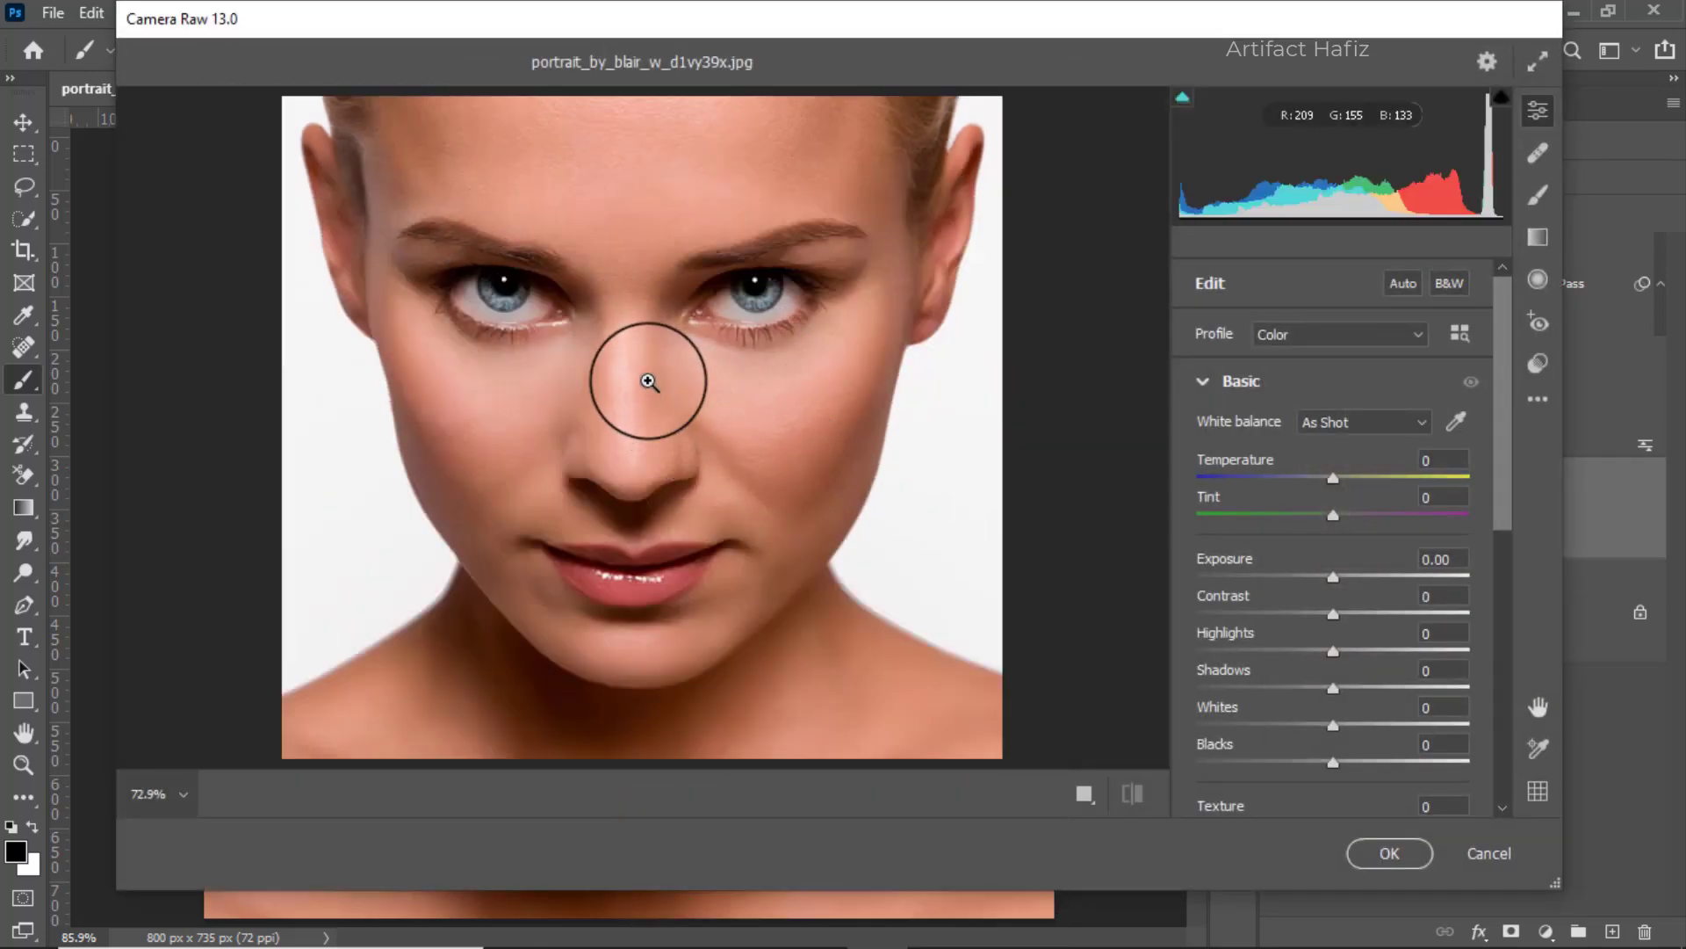
click(647, 377)
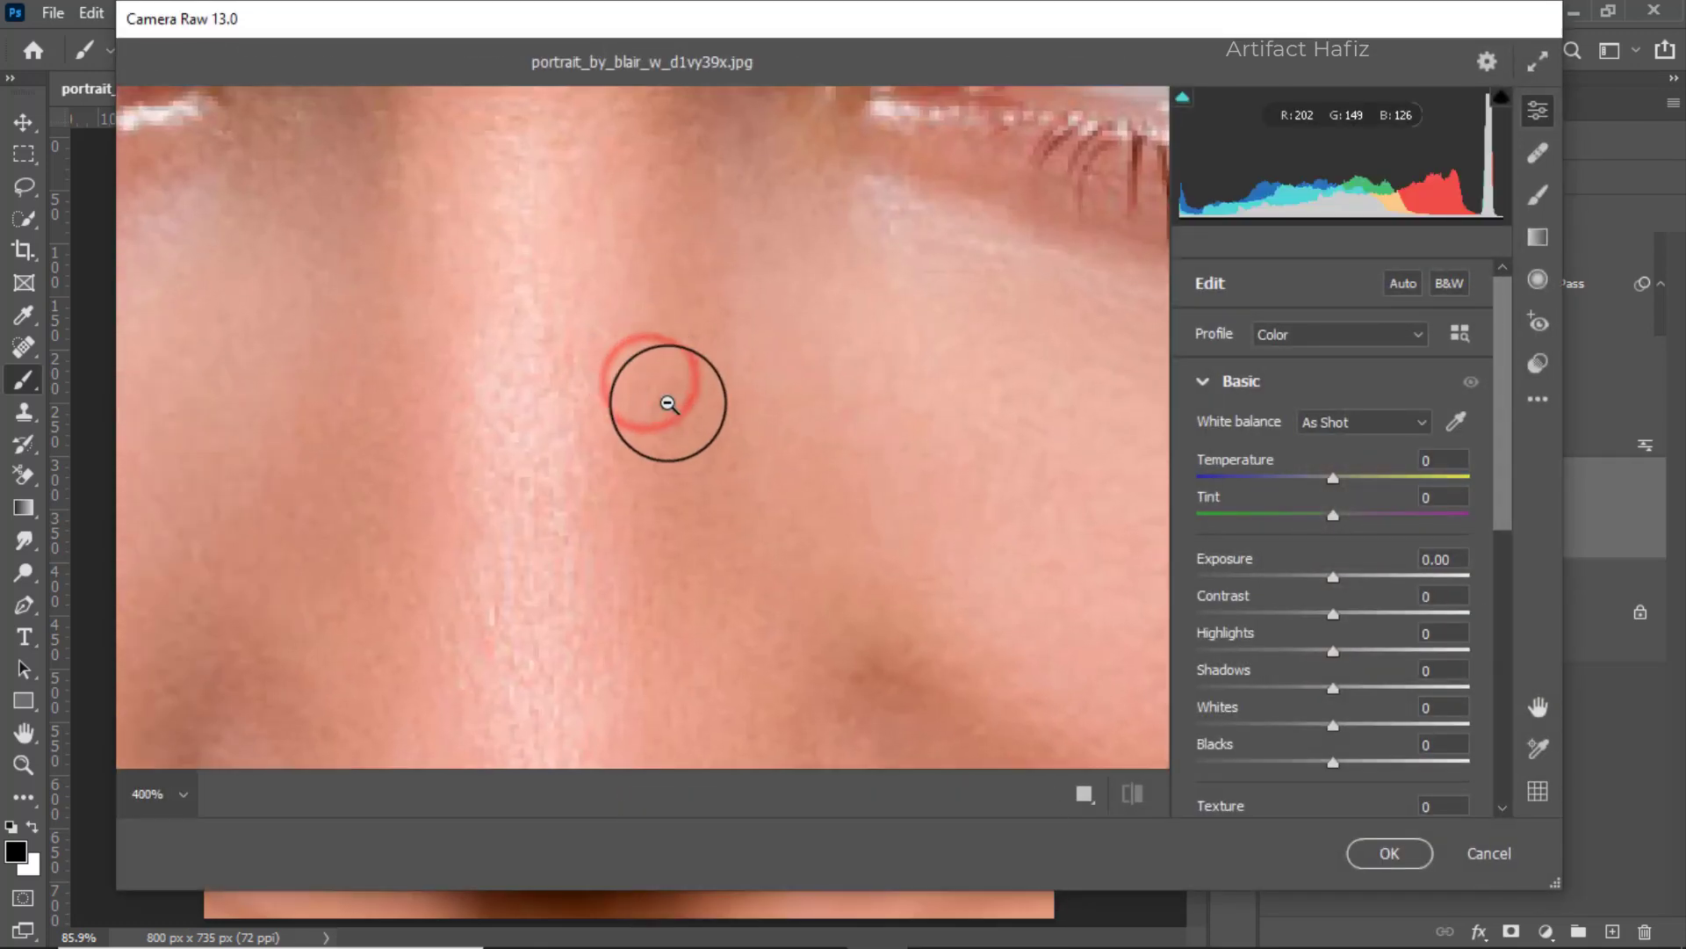
click(674, 398)
click(501, 296)
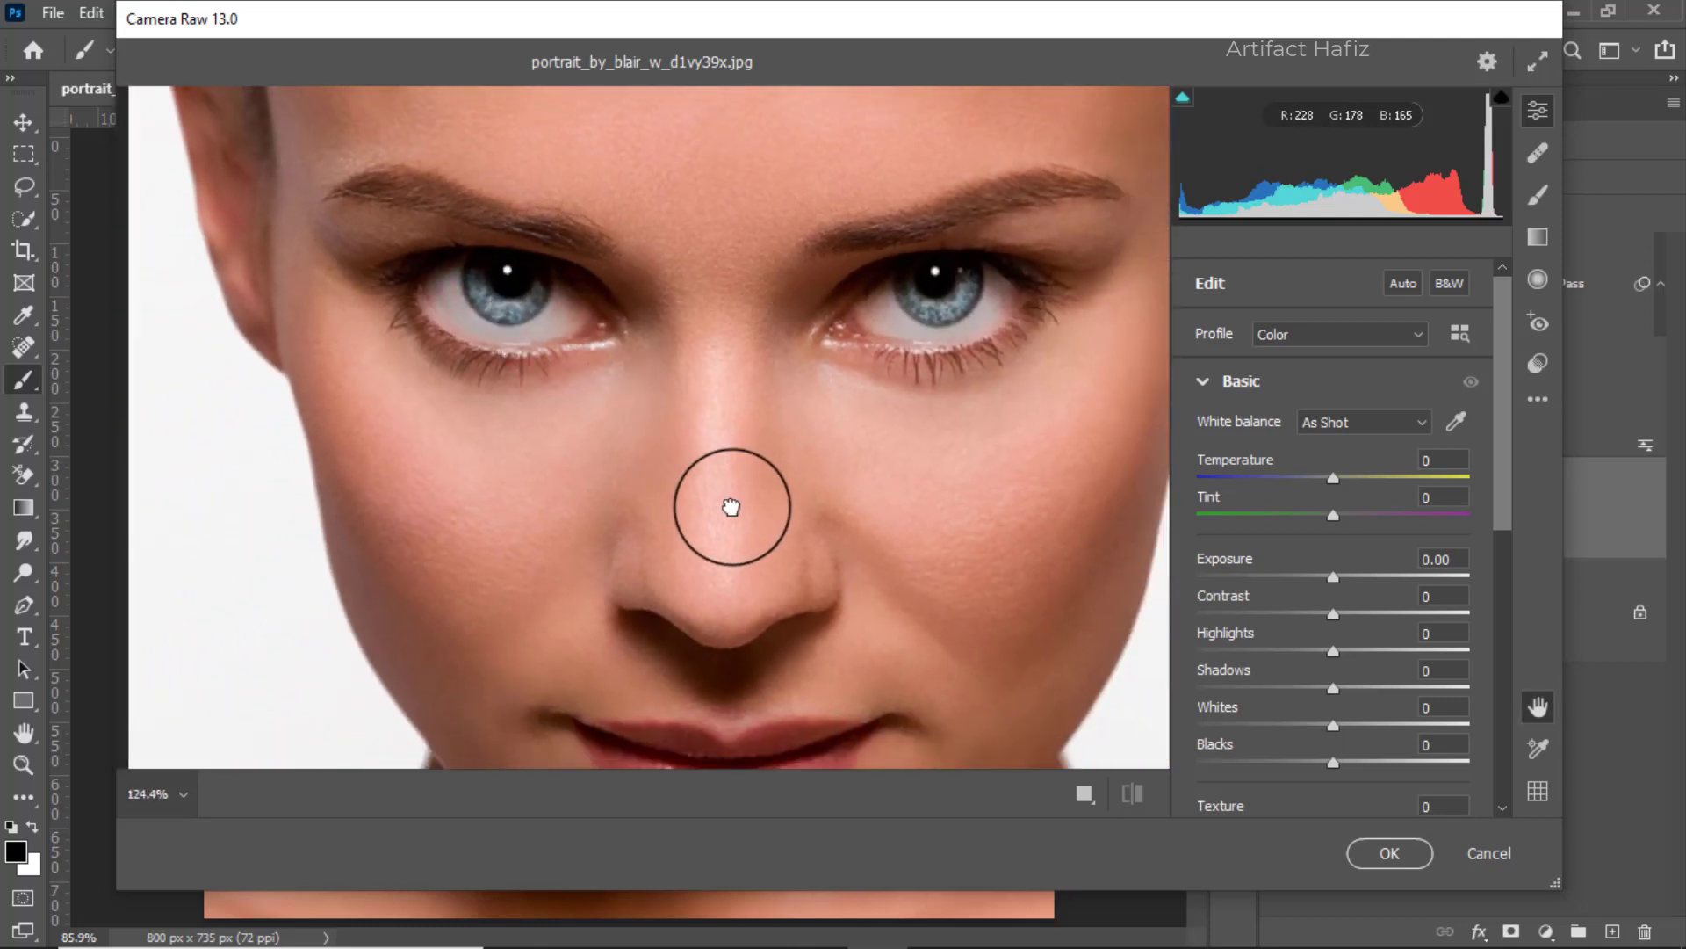
drag(726, 497, 653, 369)
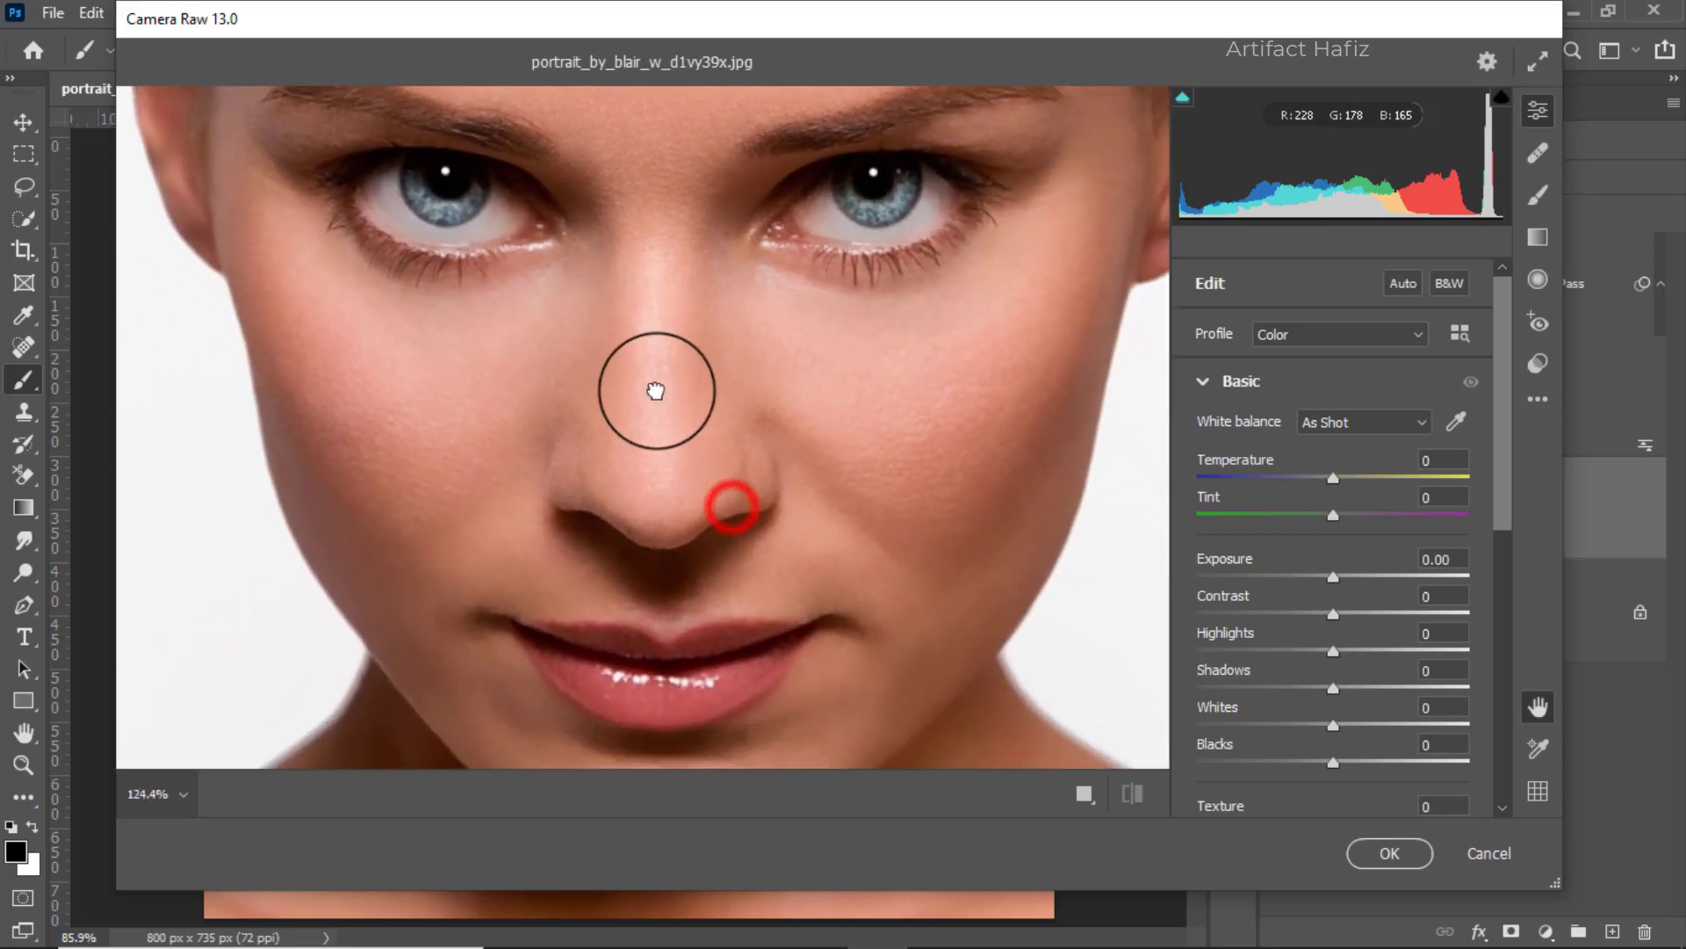
scroll(986, 575, down, 5)
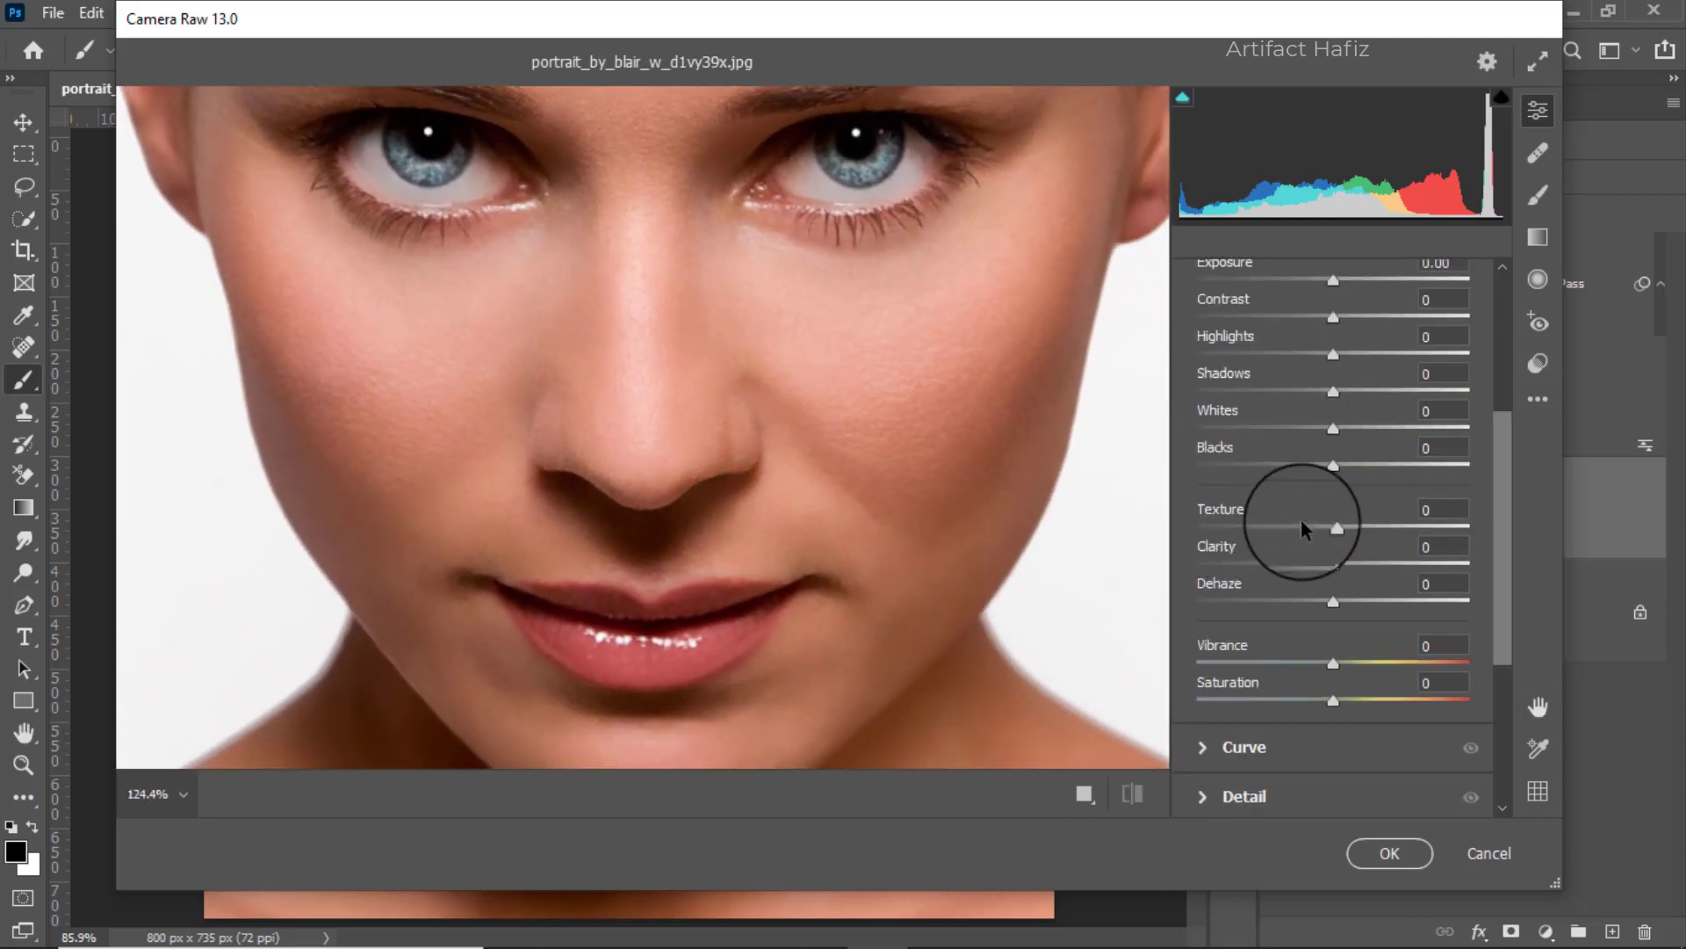
drag(1331, 527, 1497, 523)
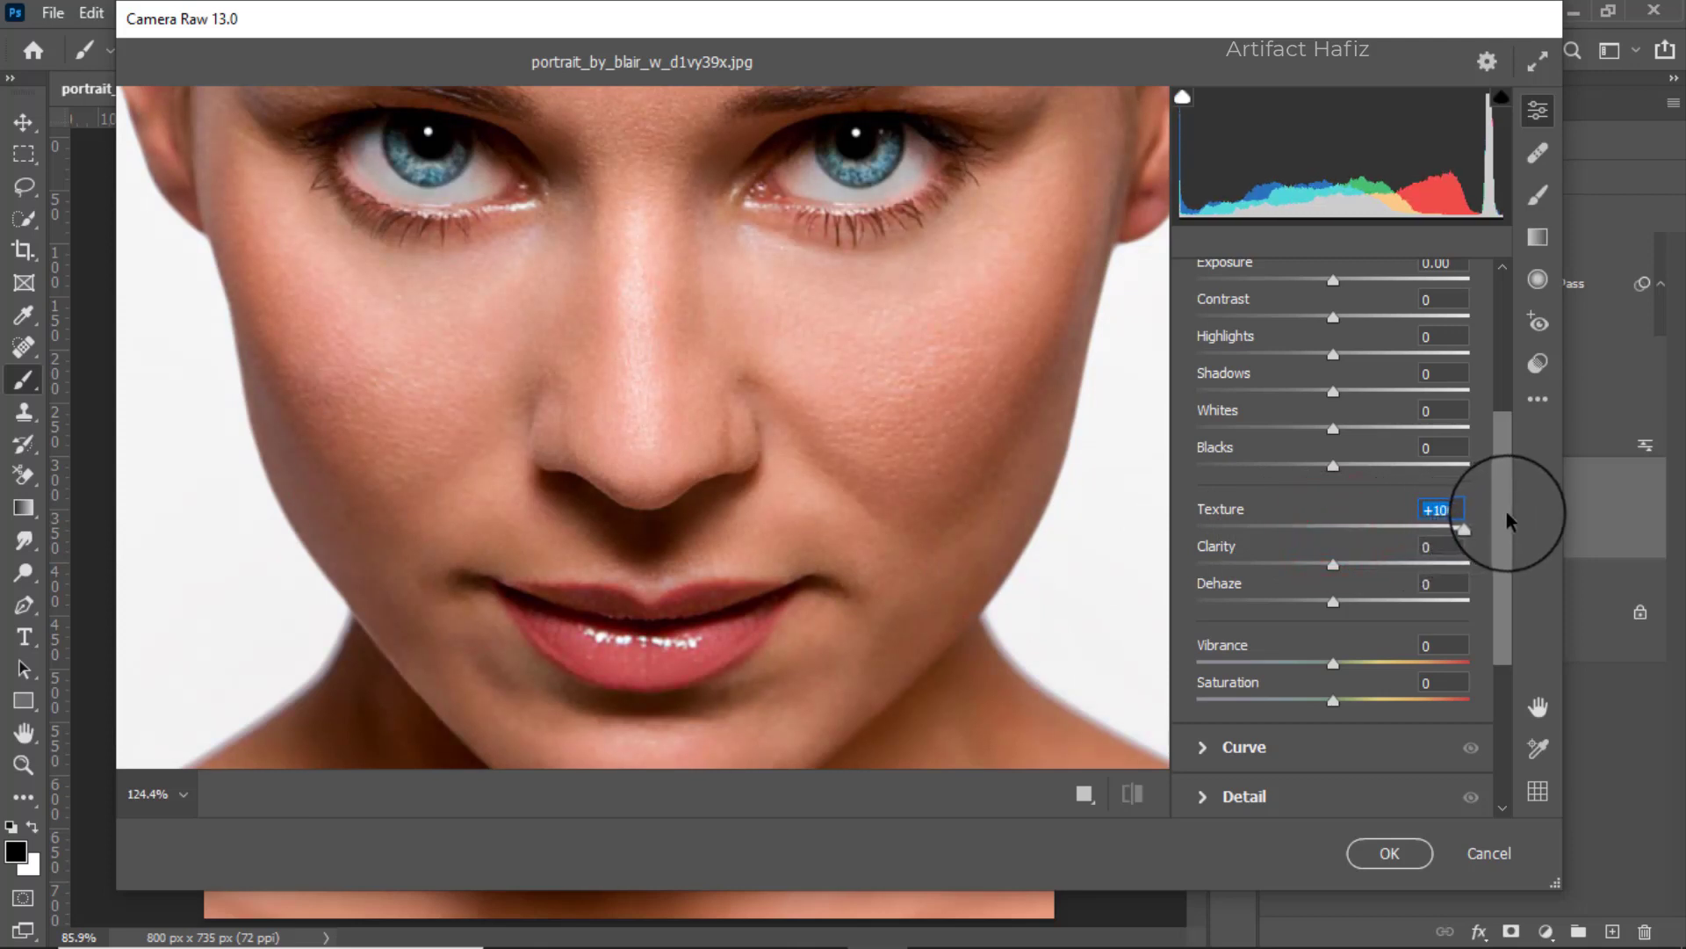
click(1371, 854)
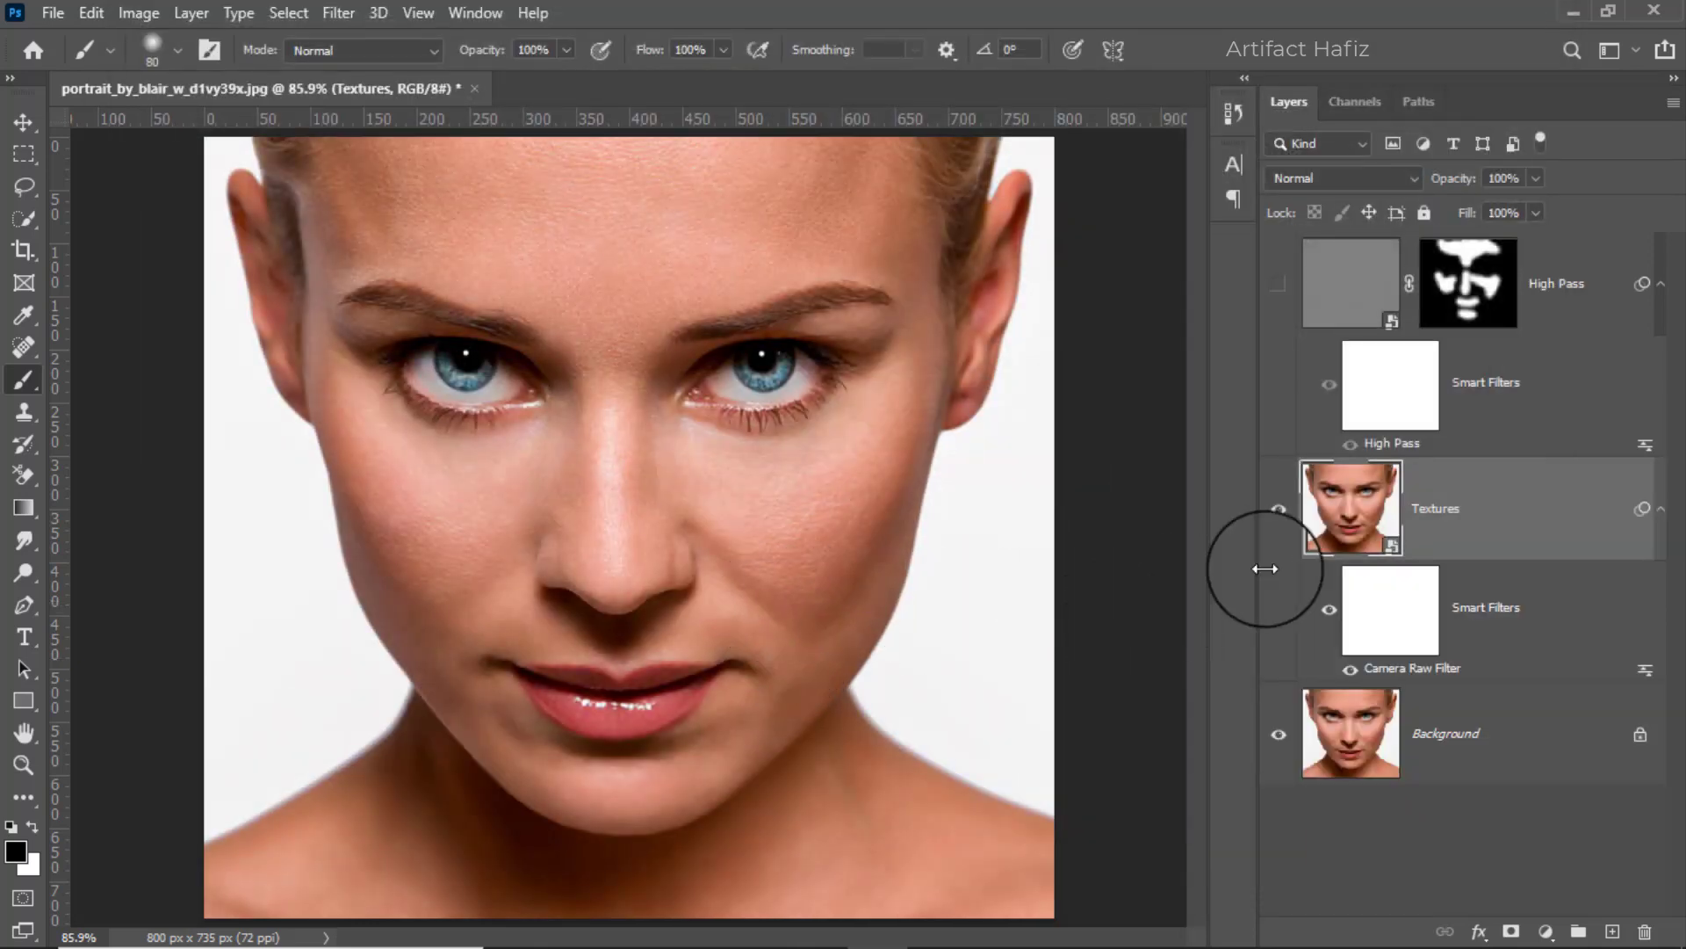
Set the Textures layer to 67% opacity and add a white layer mask
click(1465, 504)
click(1538, 178)
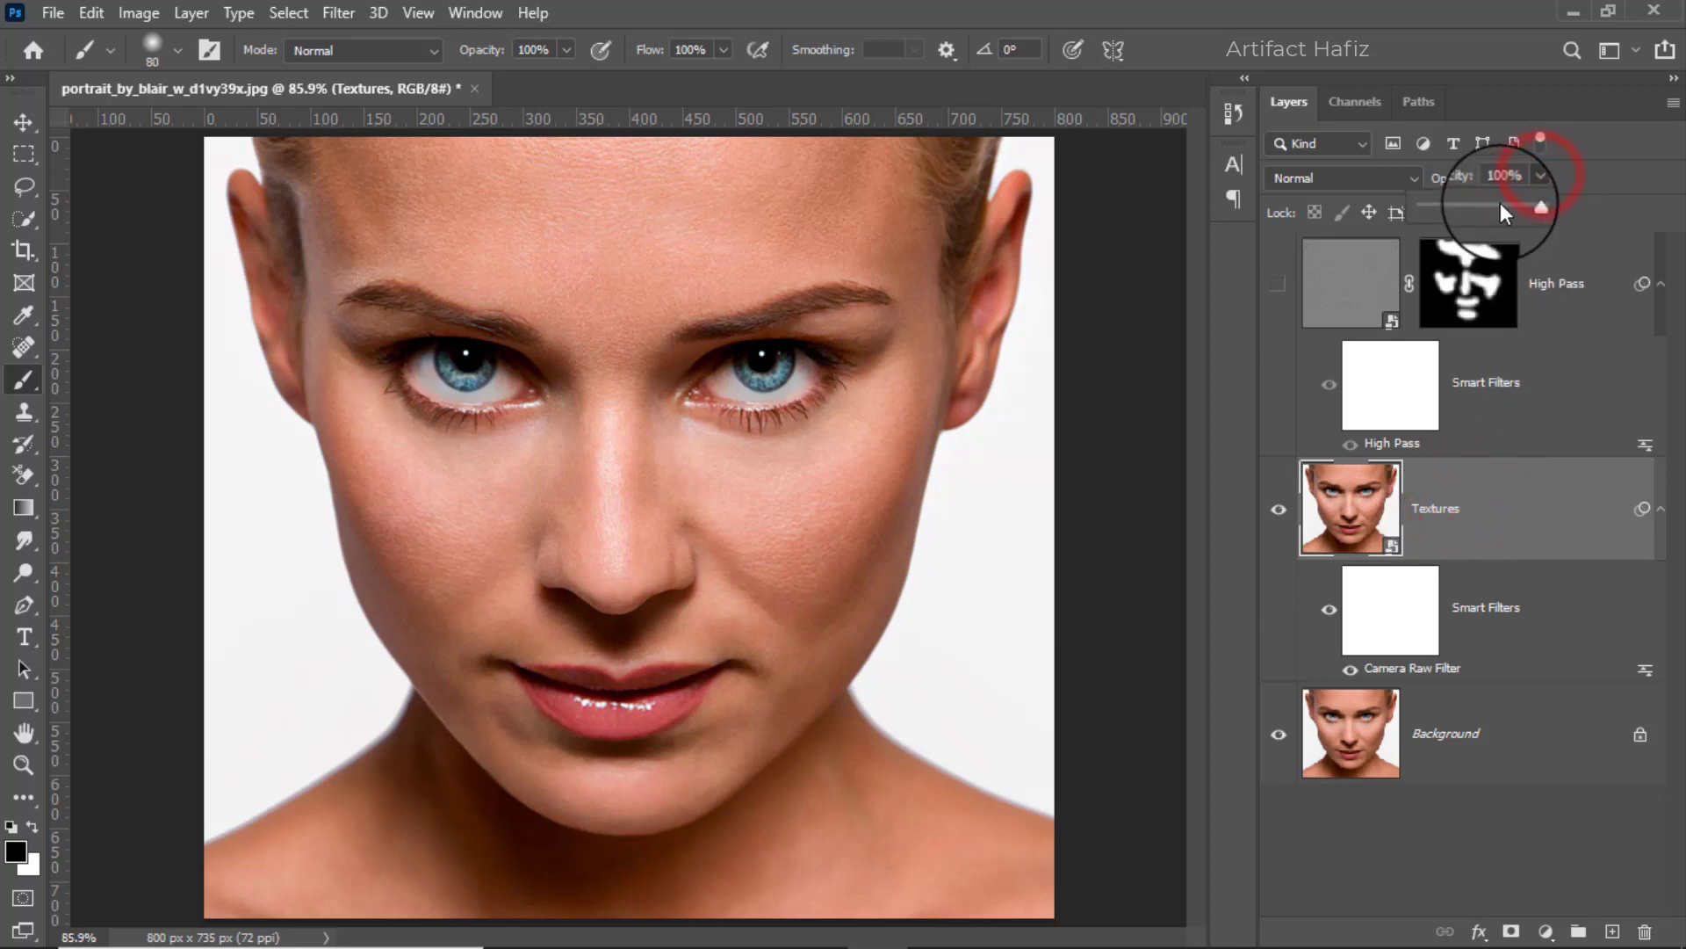
click(1490, 205)
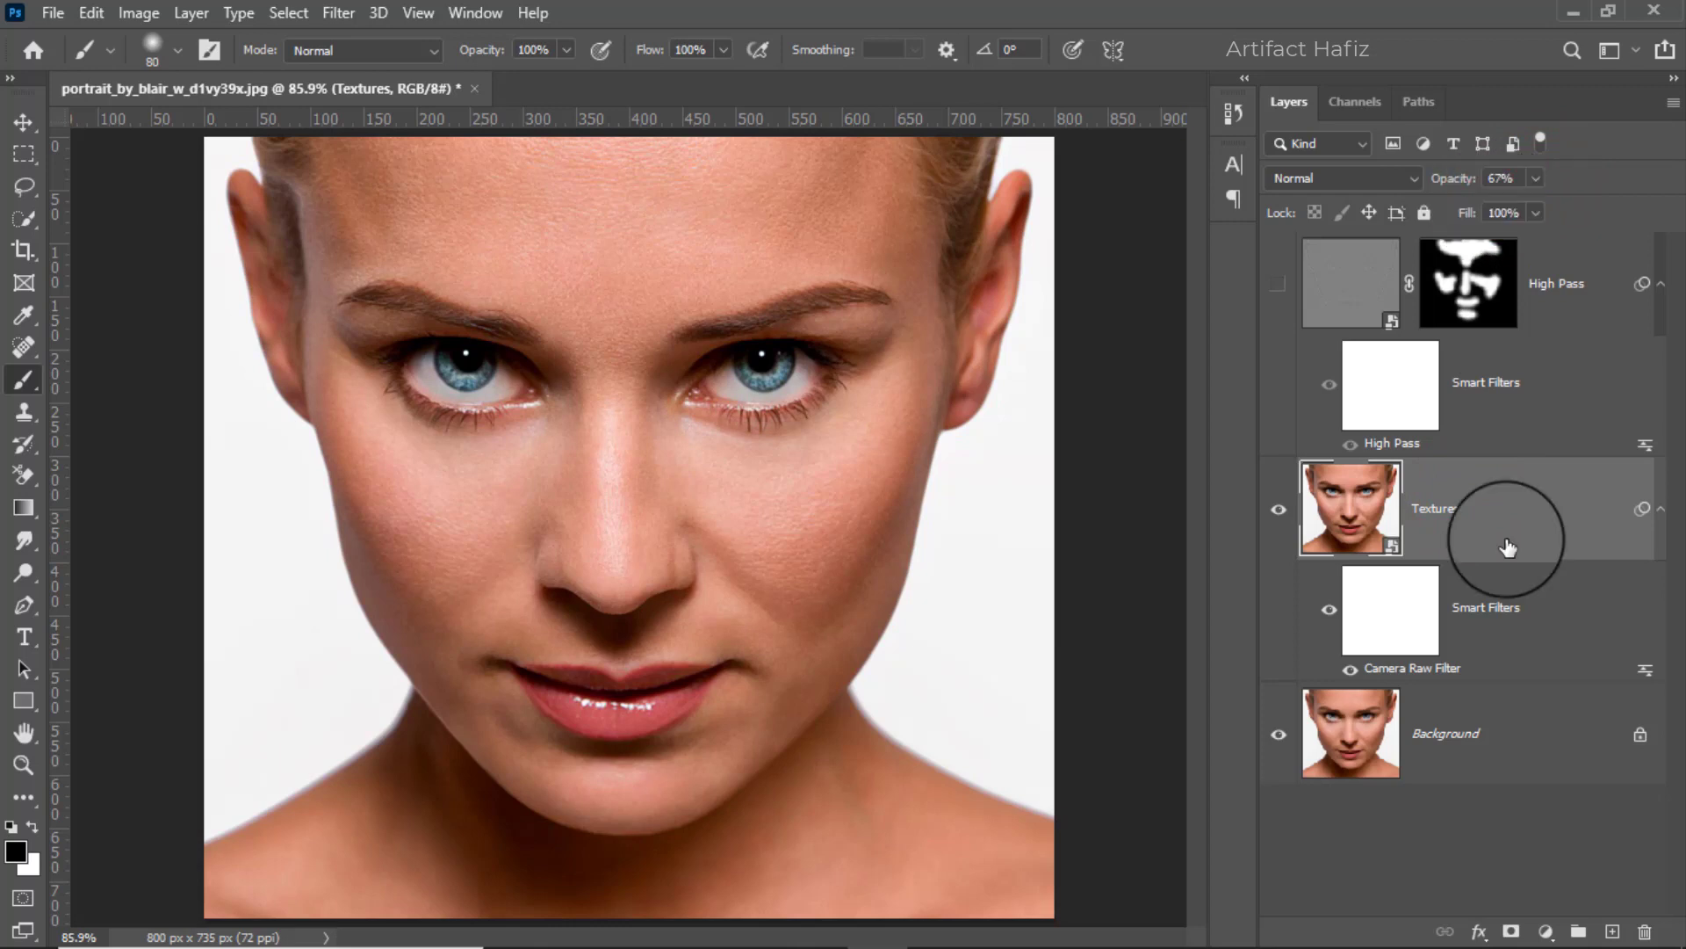
click(1511, 931)
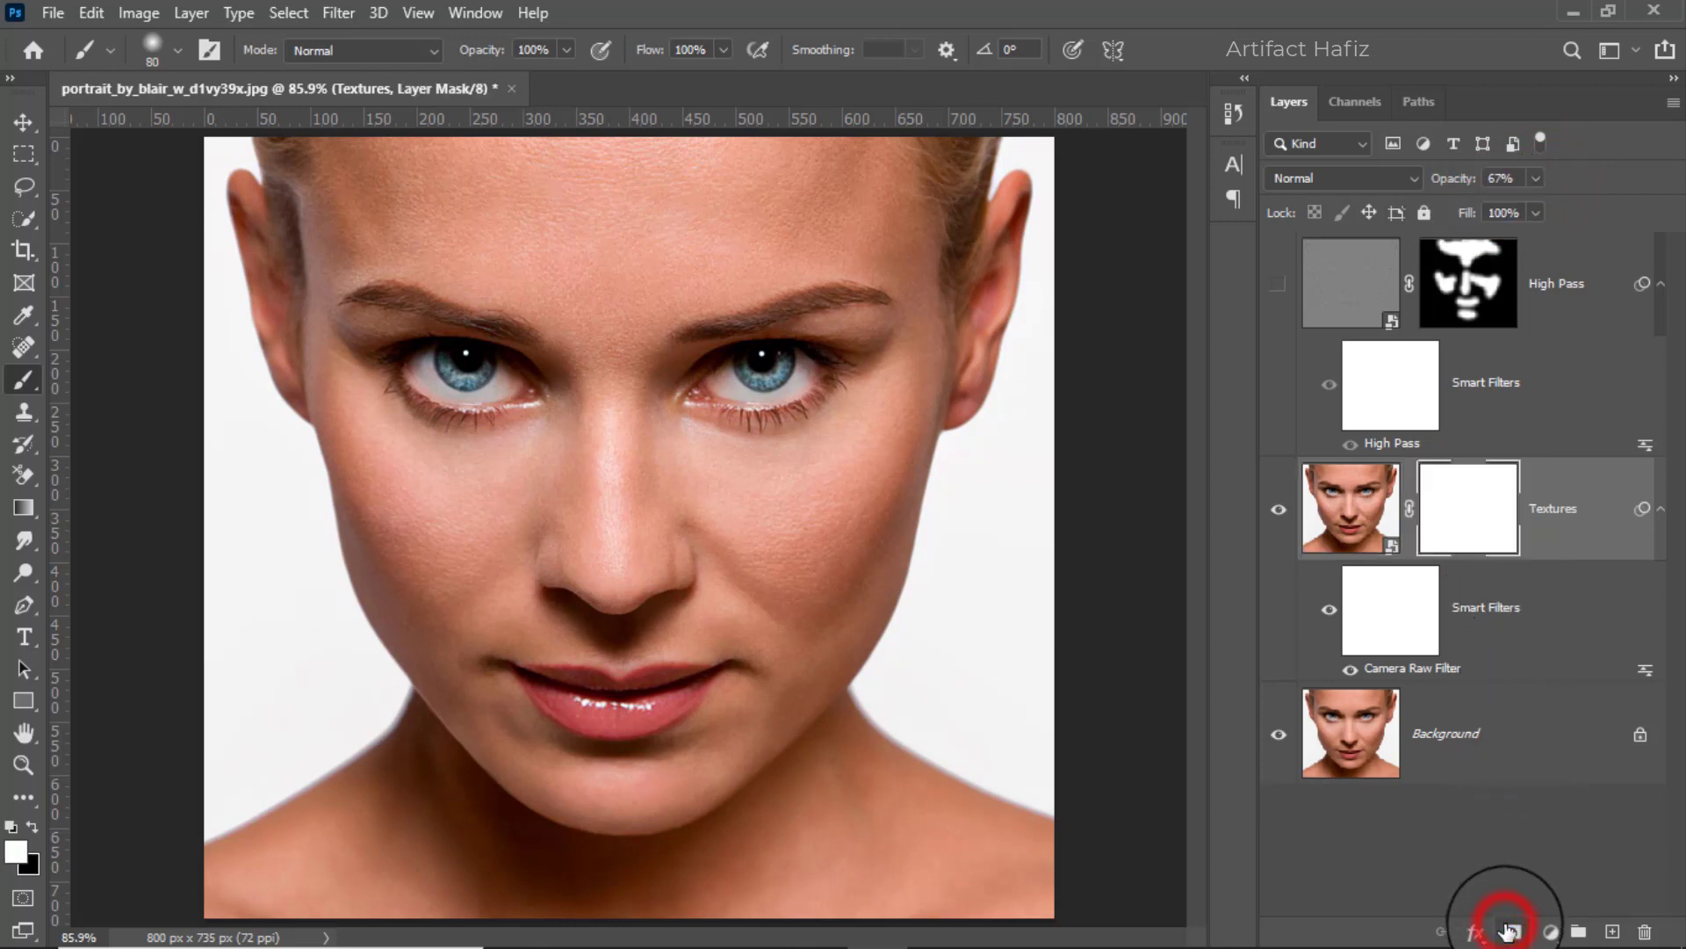
Switch to the Brush tool with the Soft Round preset at full opacity
click(27, 382)
click(178, 50)
click(160, 380)
click(545, 48)
click(564, 54)
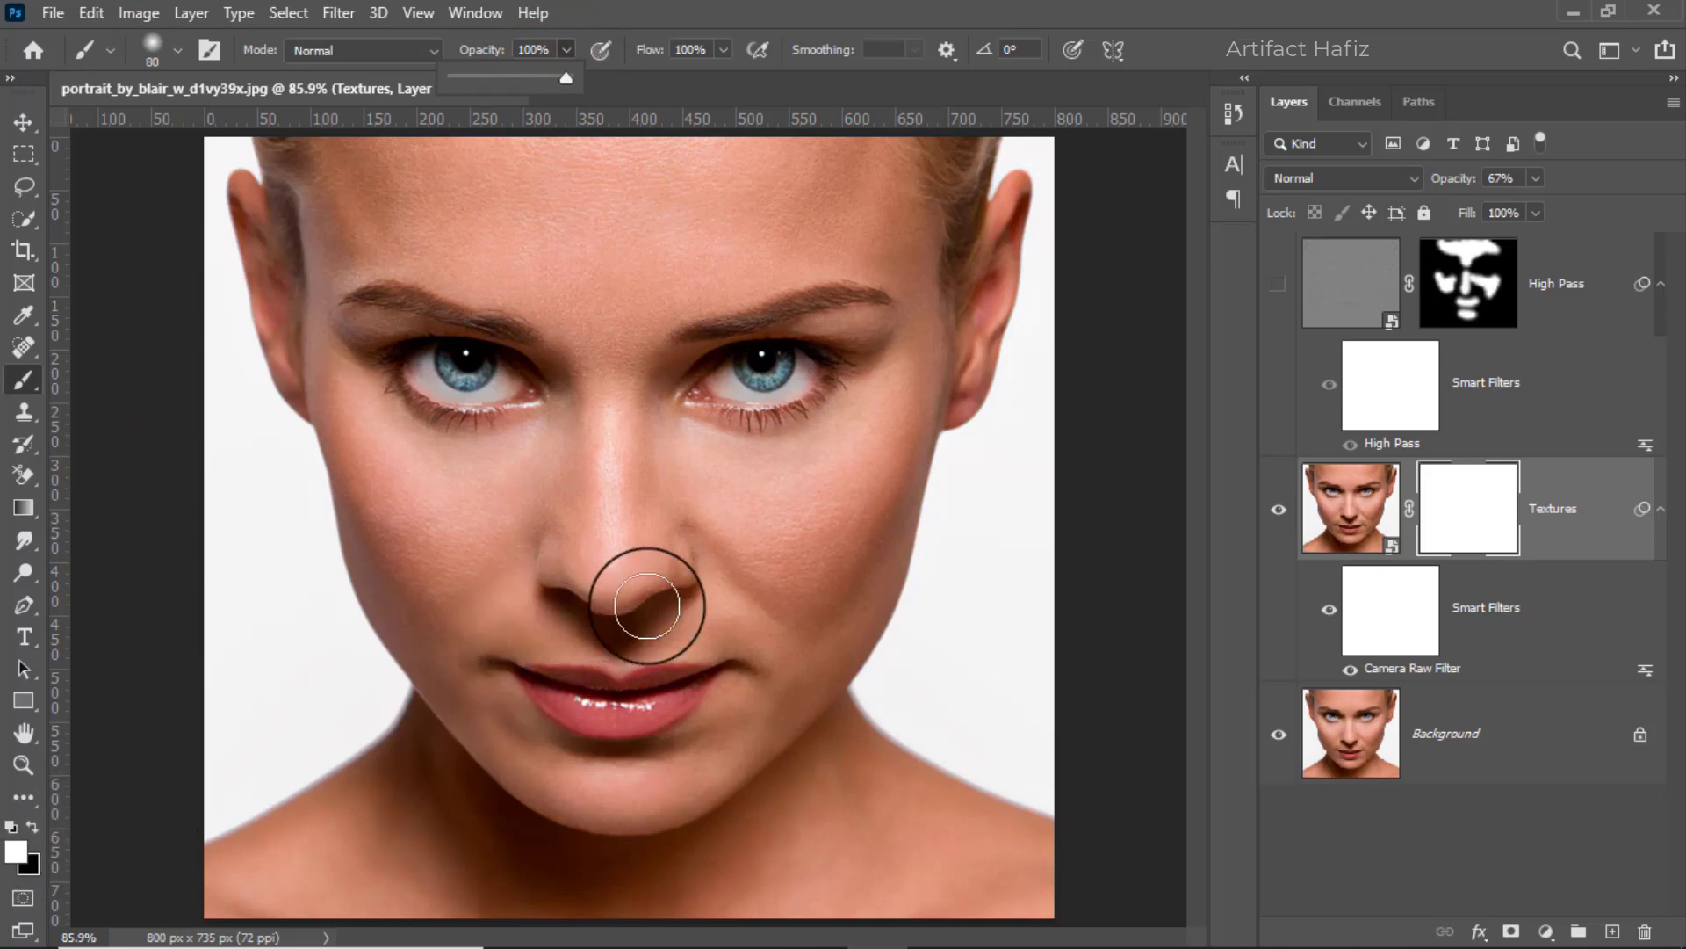
Invert the Textures mask to black and paint texture back across the forehead
click(1469, 508)
key(ctrl+i)
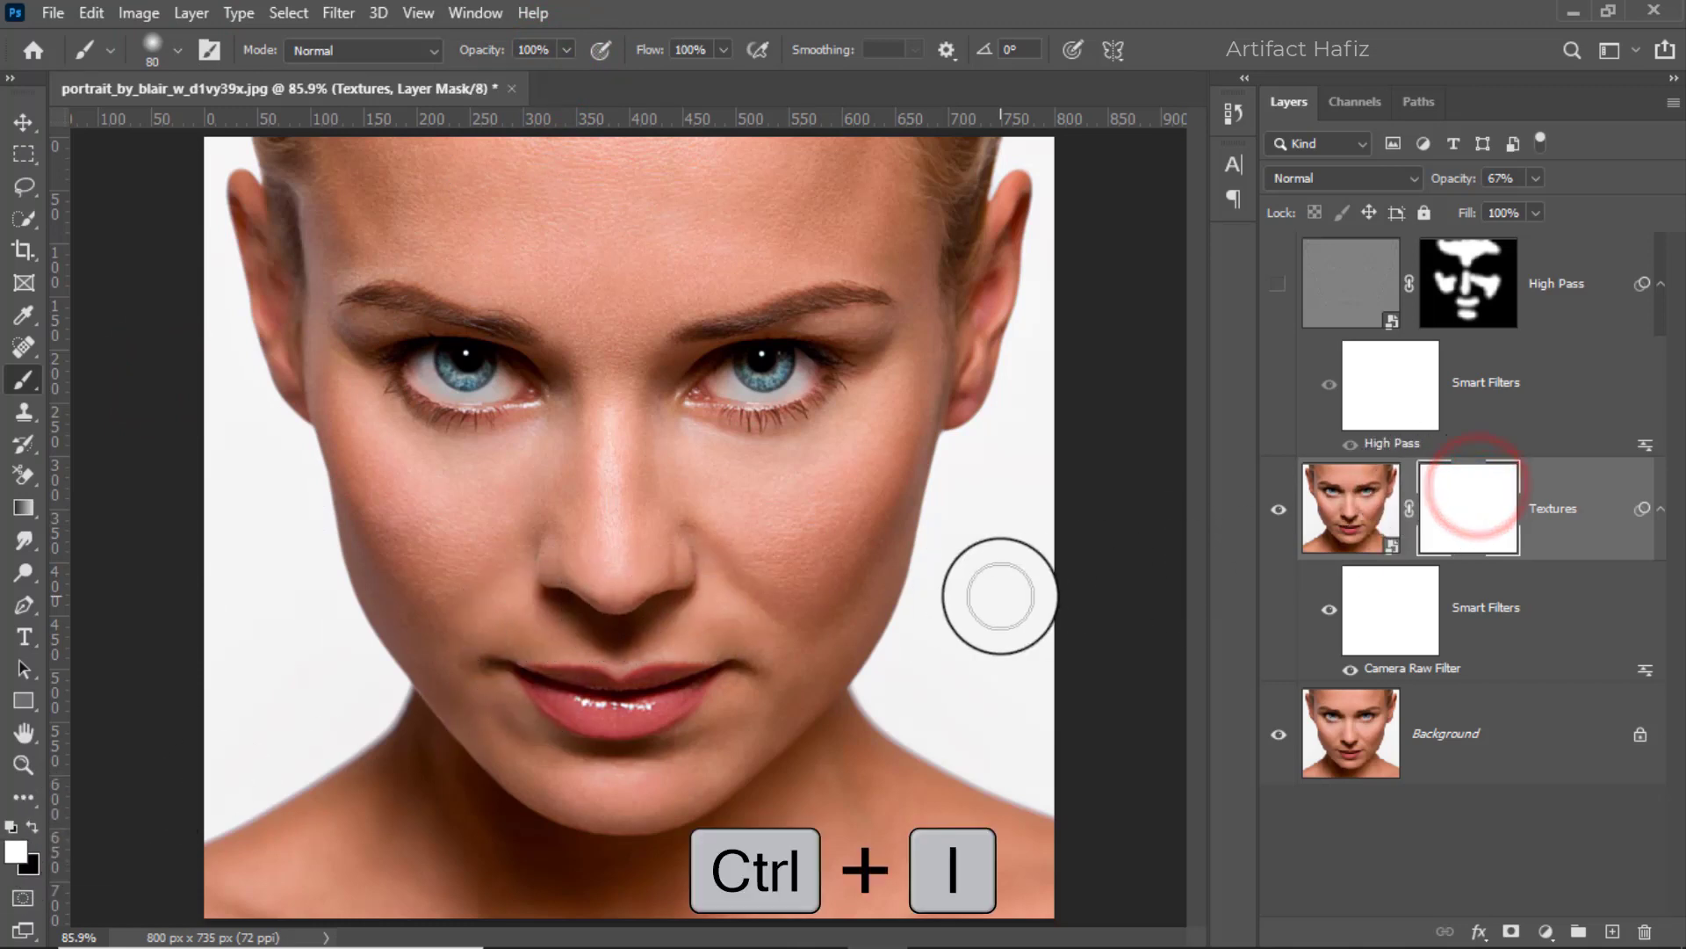
key(ctrl+i)
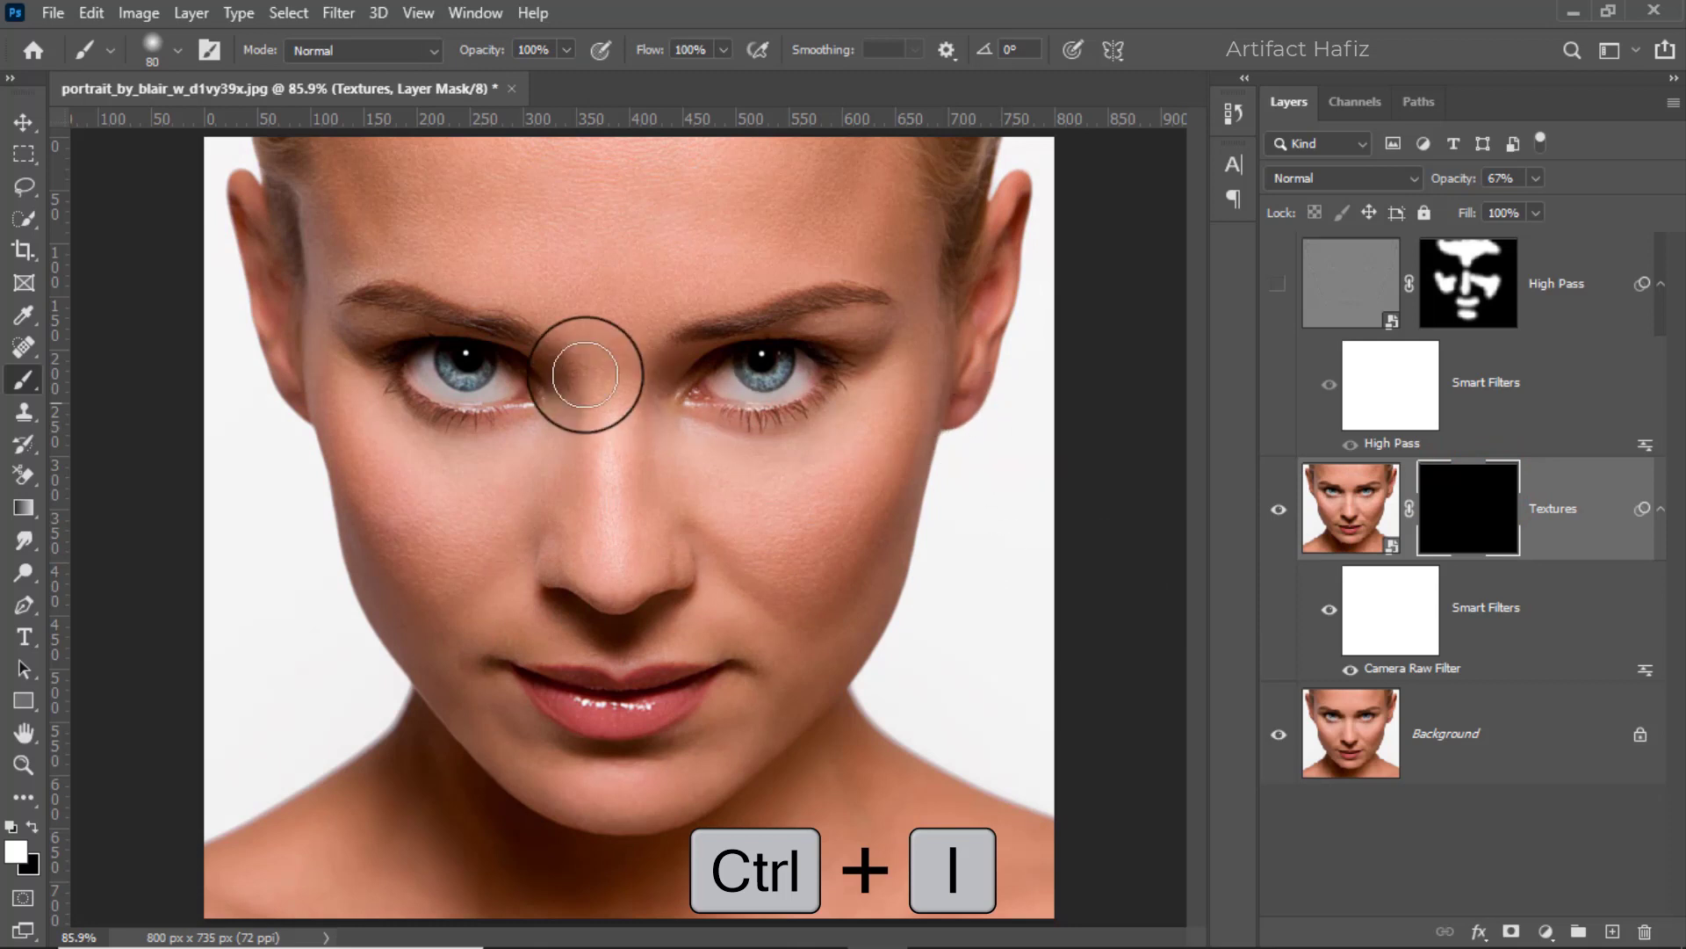
scroll(609, 260, up, 1)
scroll(625, 226, up, 1)
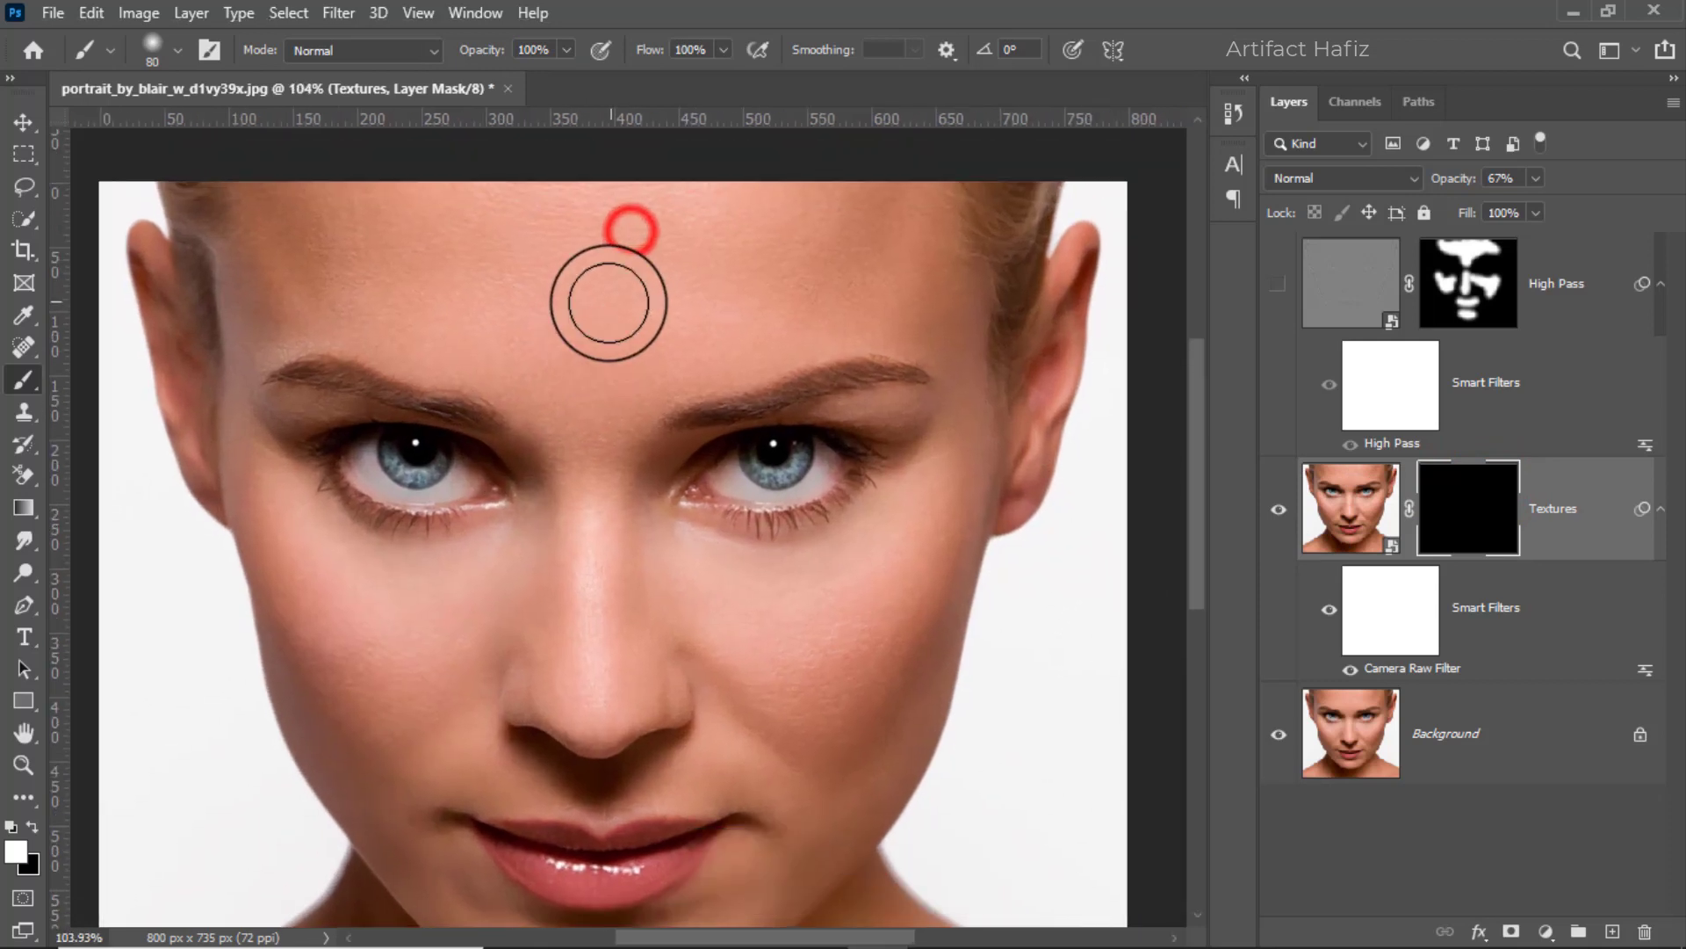
mouse_move(356, 226)
mouse_down()
mouse_move(477, 264)
mouse_move(545, 339)
mouse_up()
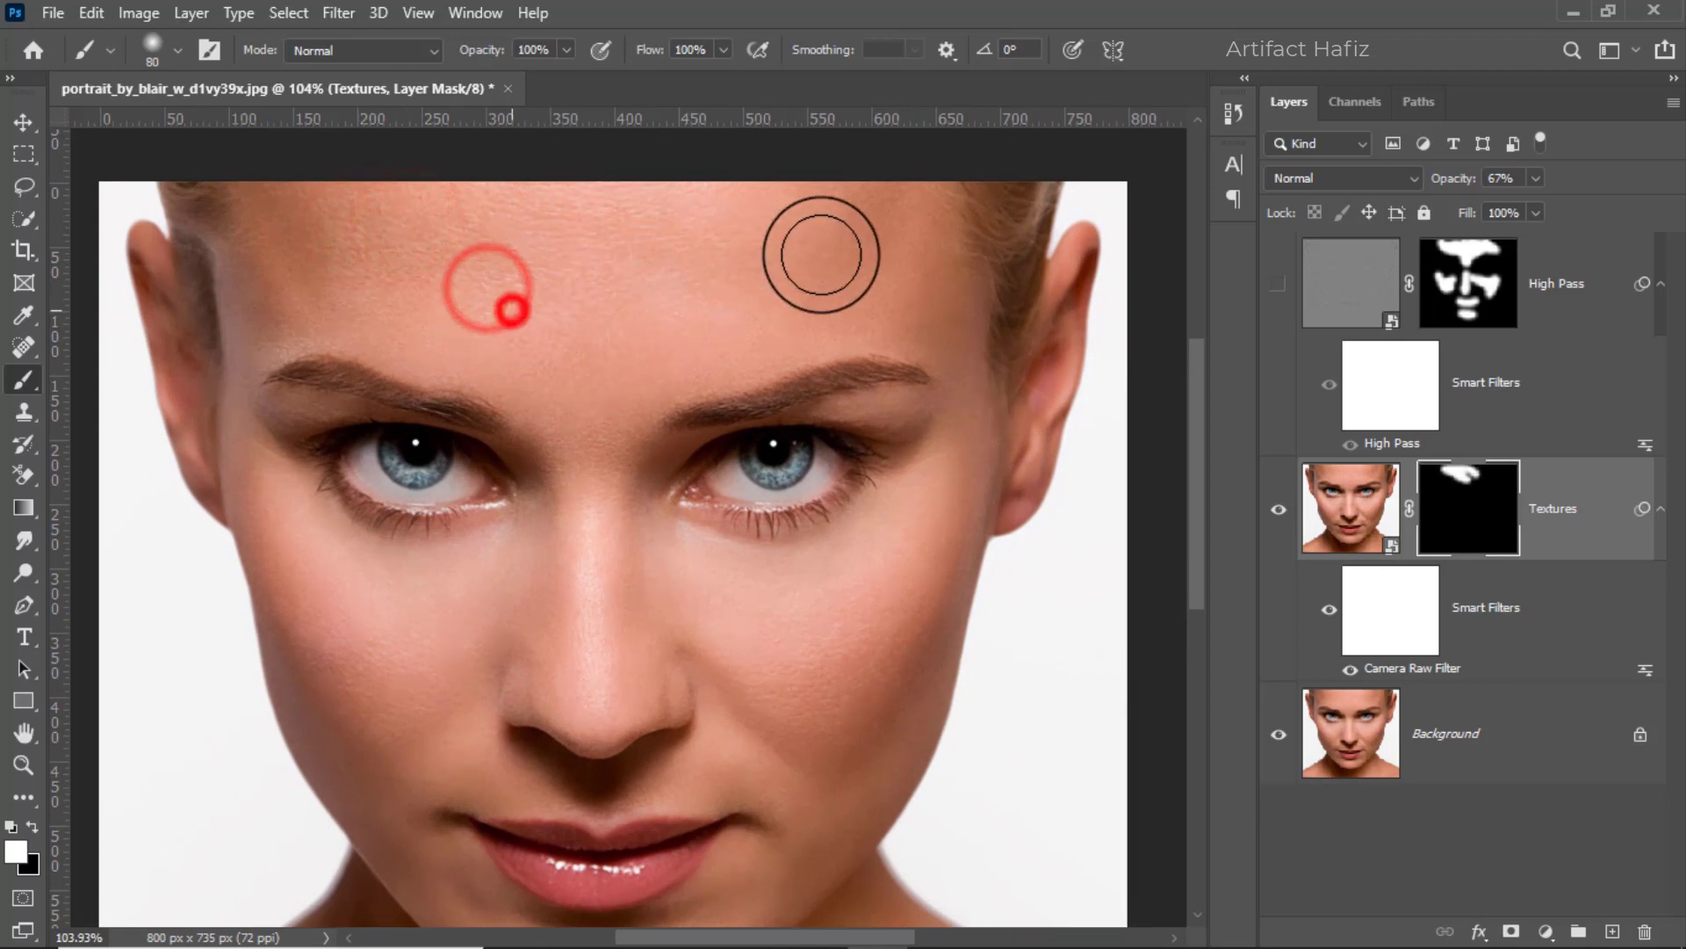
drag(840, 214, 700, 220)
mouse_move(680, 282)
mouse_down()
mouse_move(598, 340)
mouse_move(546, 339)
mouse_move(383, 275)
mouse_move(697, 264)
mouse_up()
drag(626, 326, 822, 243)
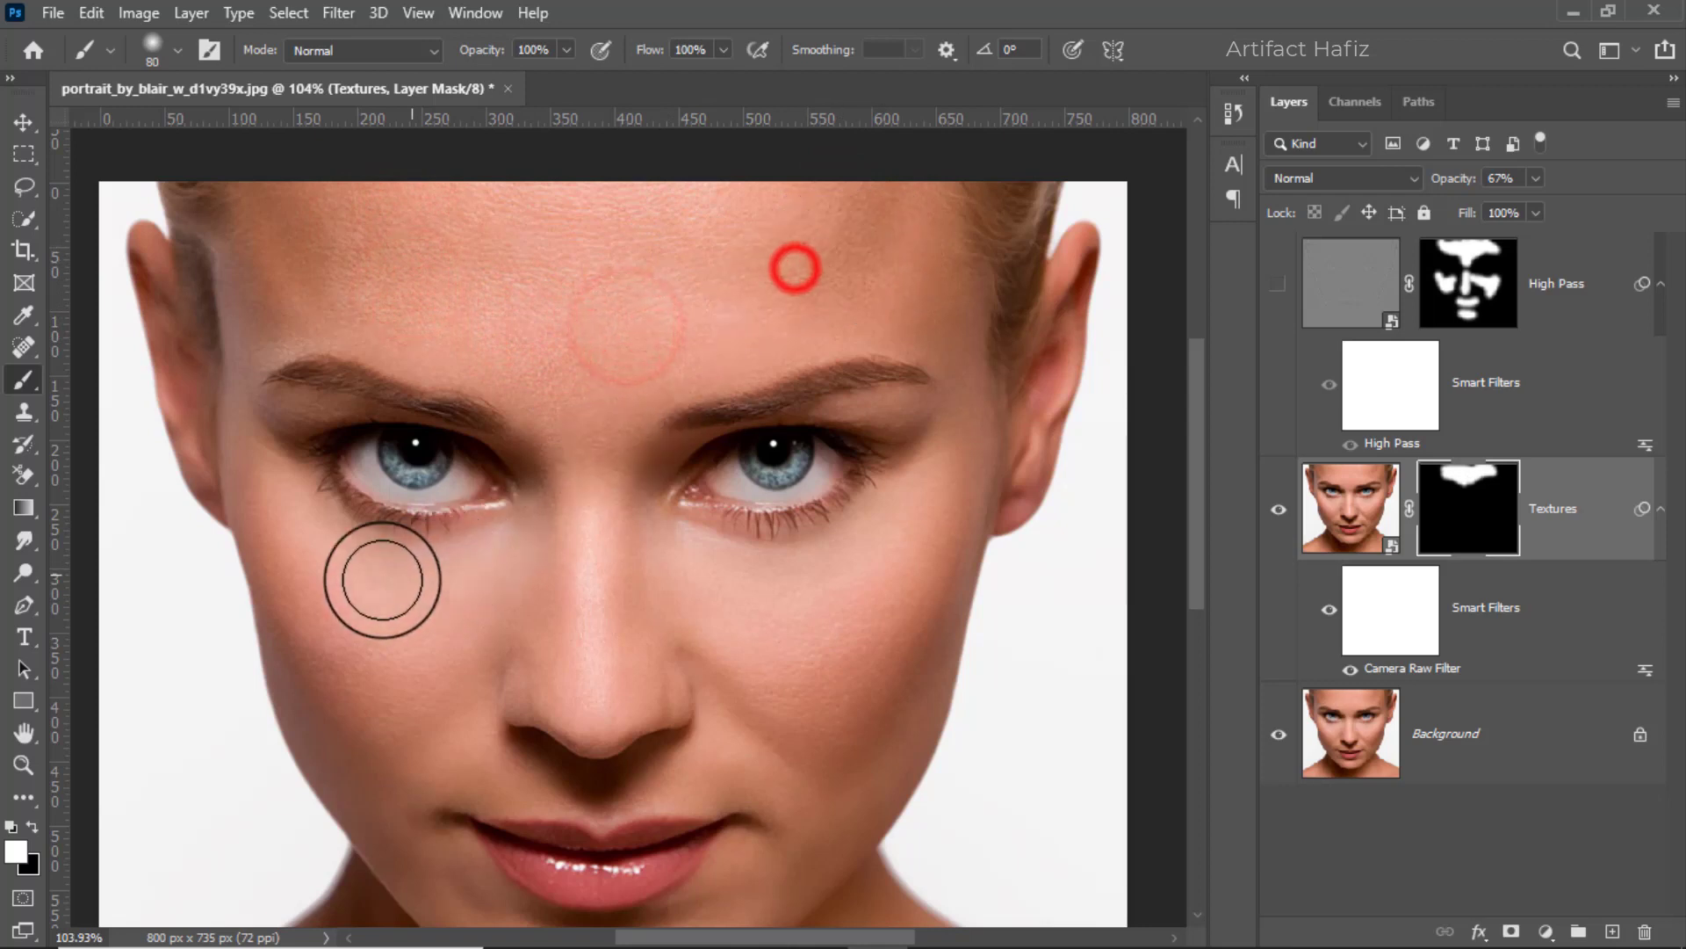
Reveal texture on both cheeks, the nose, the chin and beside the upper lip
drag(302, 592, 409, 679)
drag(549, 526, 576, 640)
drag(609, 560, 566, 587)
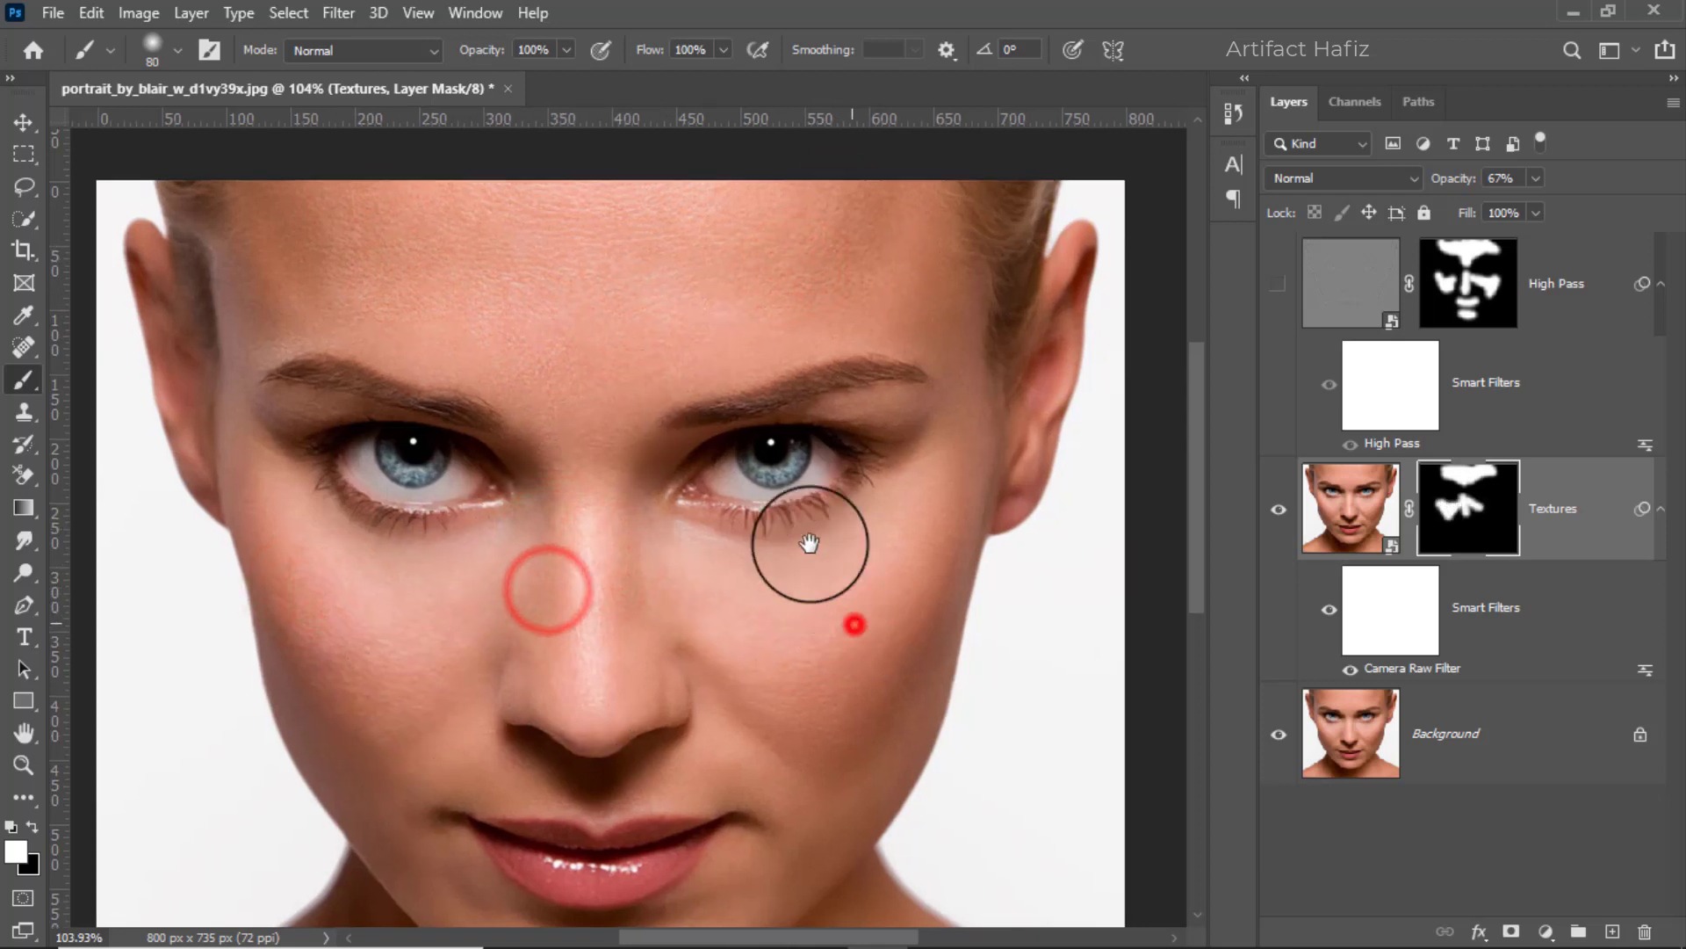
drag(802, 516, 745, 375)
drag(380, 513, 365, 583)
drag(753, 460, 791, 604)
mouse_move(858, 377)
mouse_down()
mouse_move(791, 509)
mouse_move(798, 572)
mouse_up()
drag(274, 452, 351, 453)
click(362, 460)
click(513, 527)
mouse_move(456, 791)
mouse_down()
mouse_move(592, 802)
mouse_move(513, 802)
mouse_up()
drag(470, 624, 621, 641)
mouse_move(593, 534)
mouse_down()
mouse_move(516, 546)
mouse_move(523, 370)
mouse_up()
key(h)
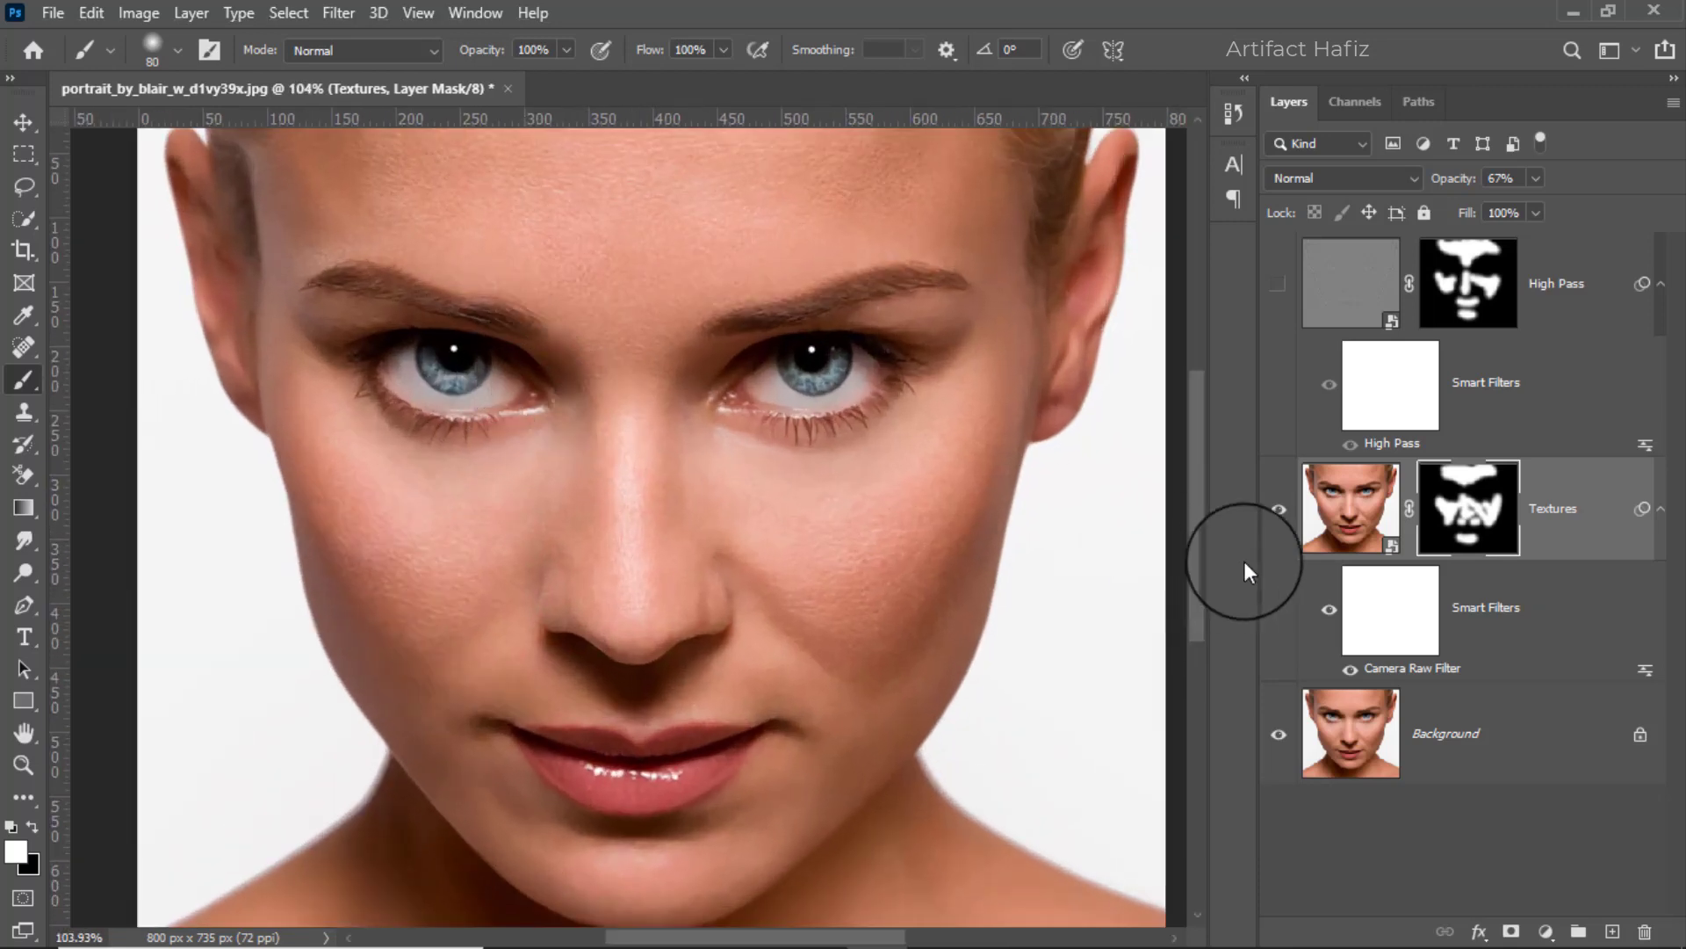
Compare Textures on and off, lower its opacity to 54%, and fit the portrait on screen
click(1277, 508)
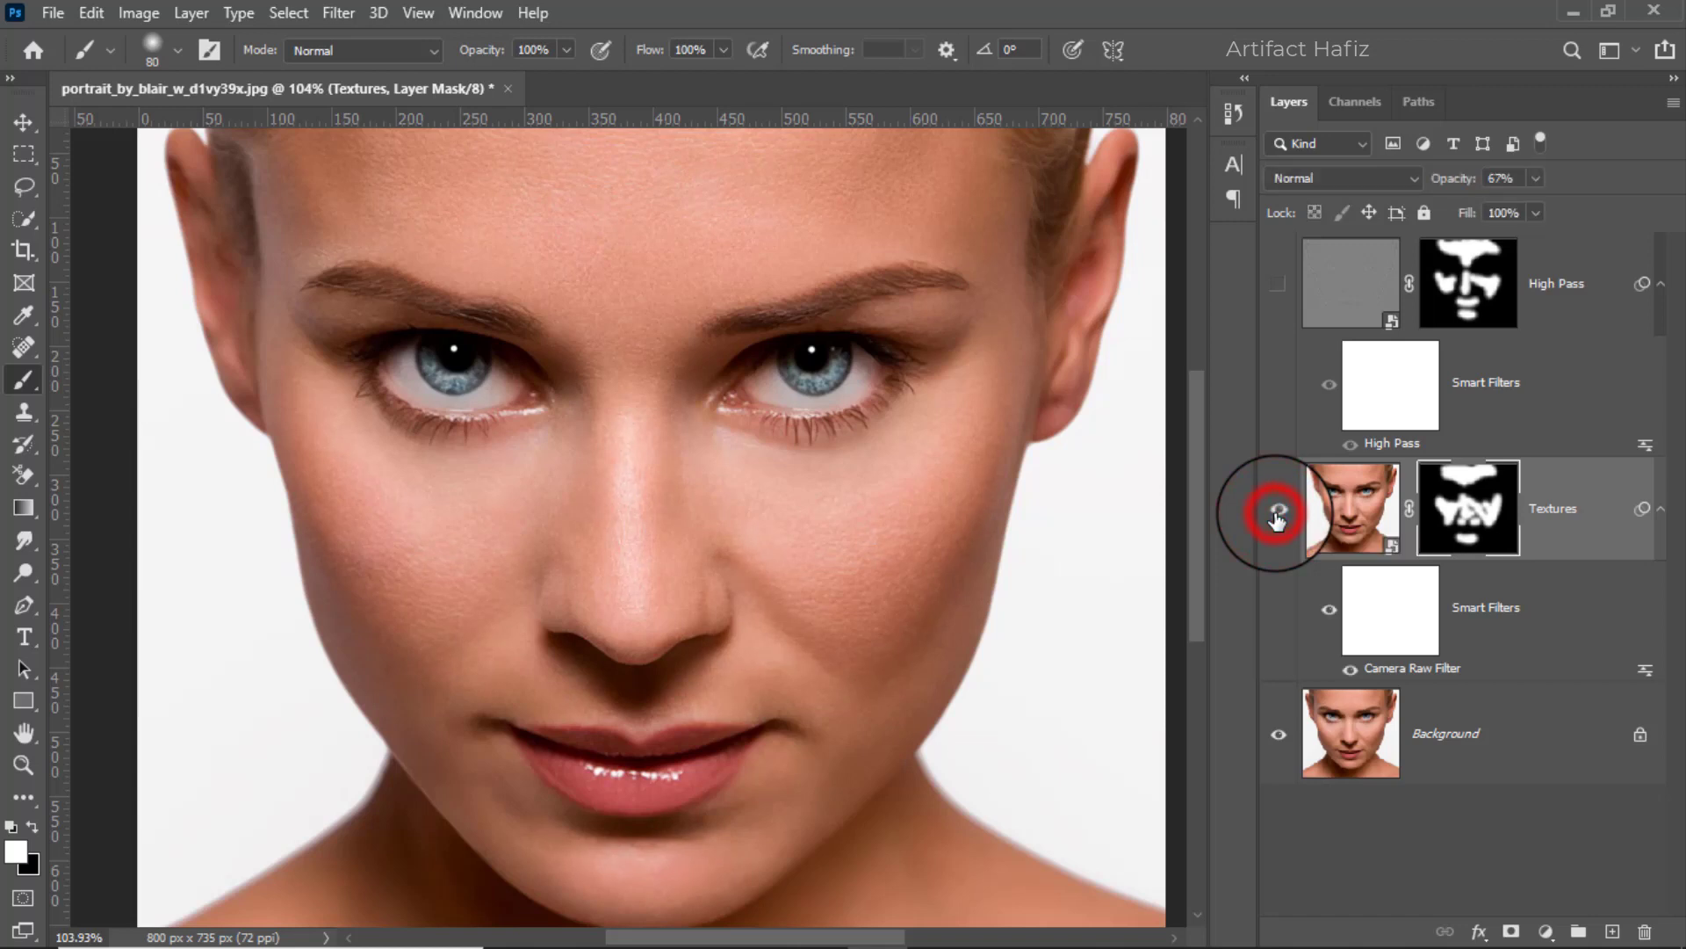
click(1276, 511)
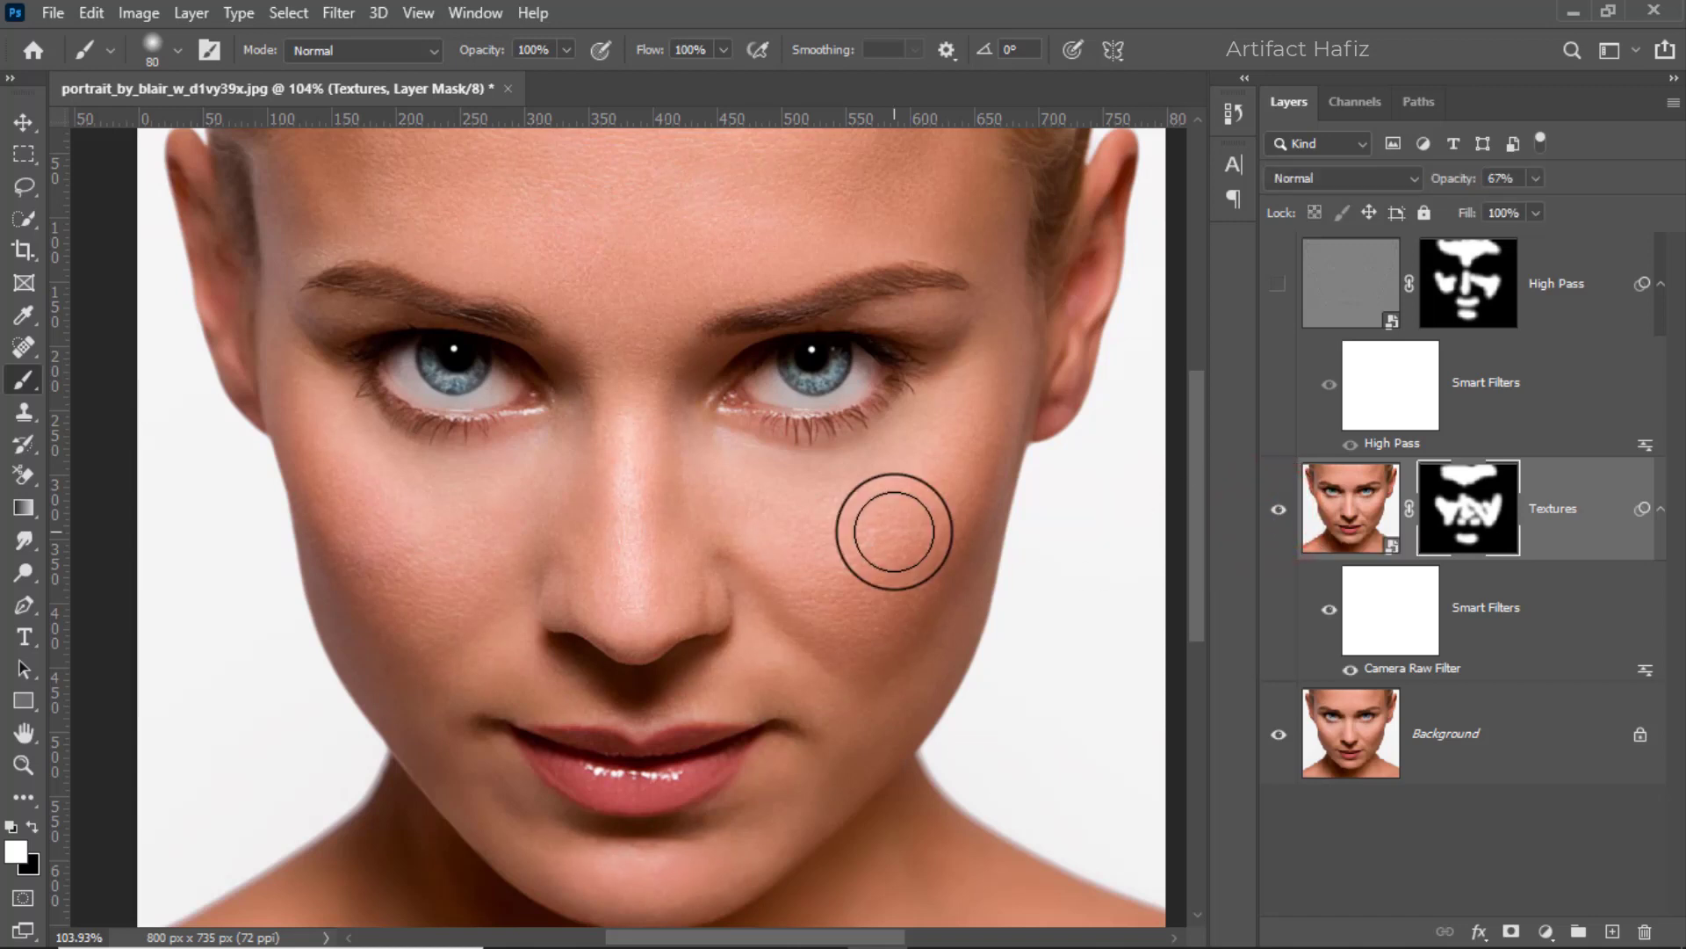
click(1573, 509)
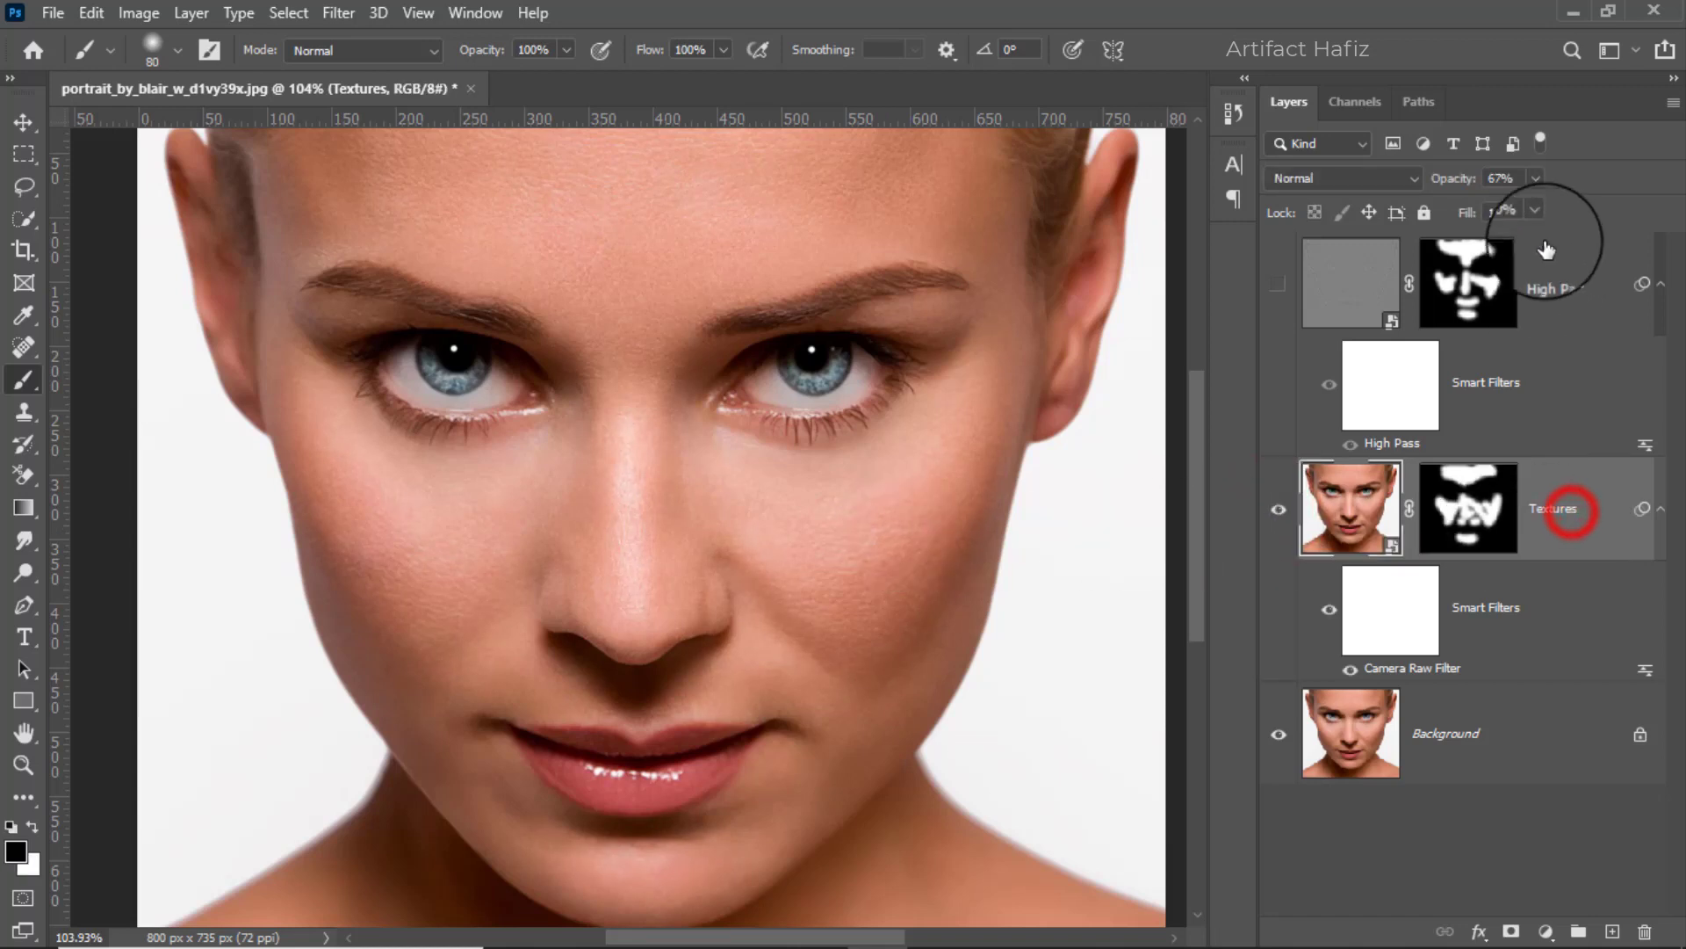
drag(1537, 181, 1524, 212)
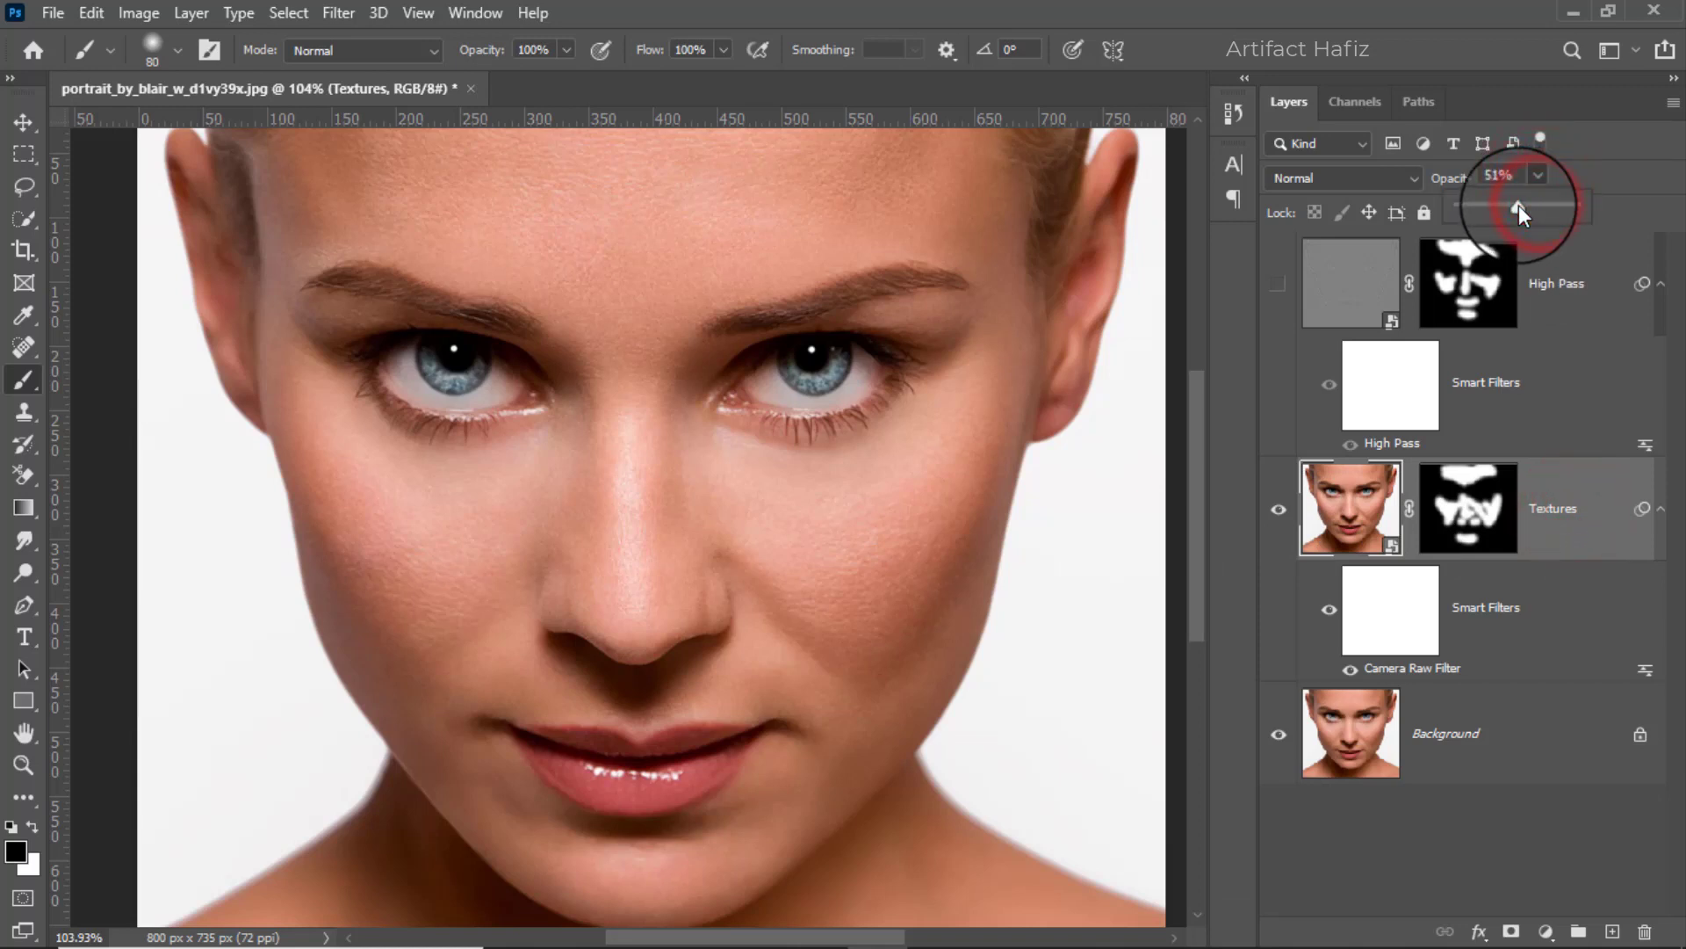
drag(1520, 204, 1522, 207)
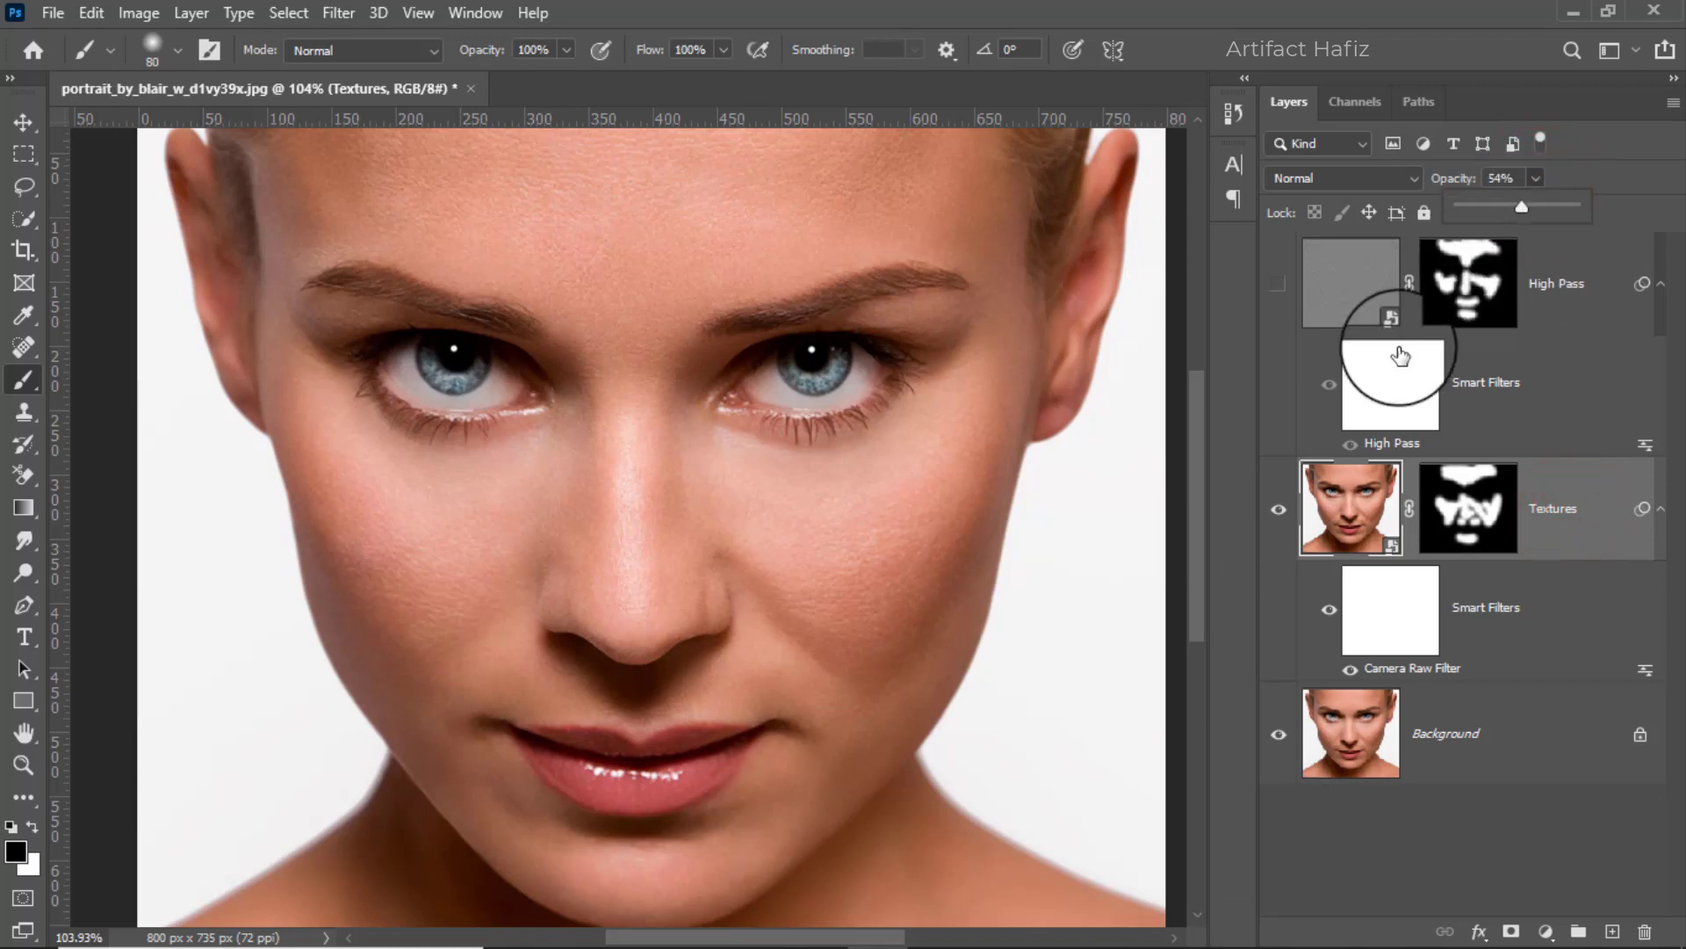
click(1278, 511)
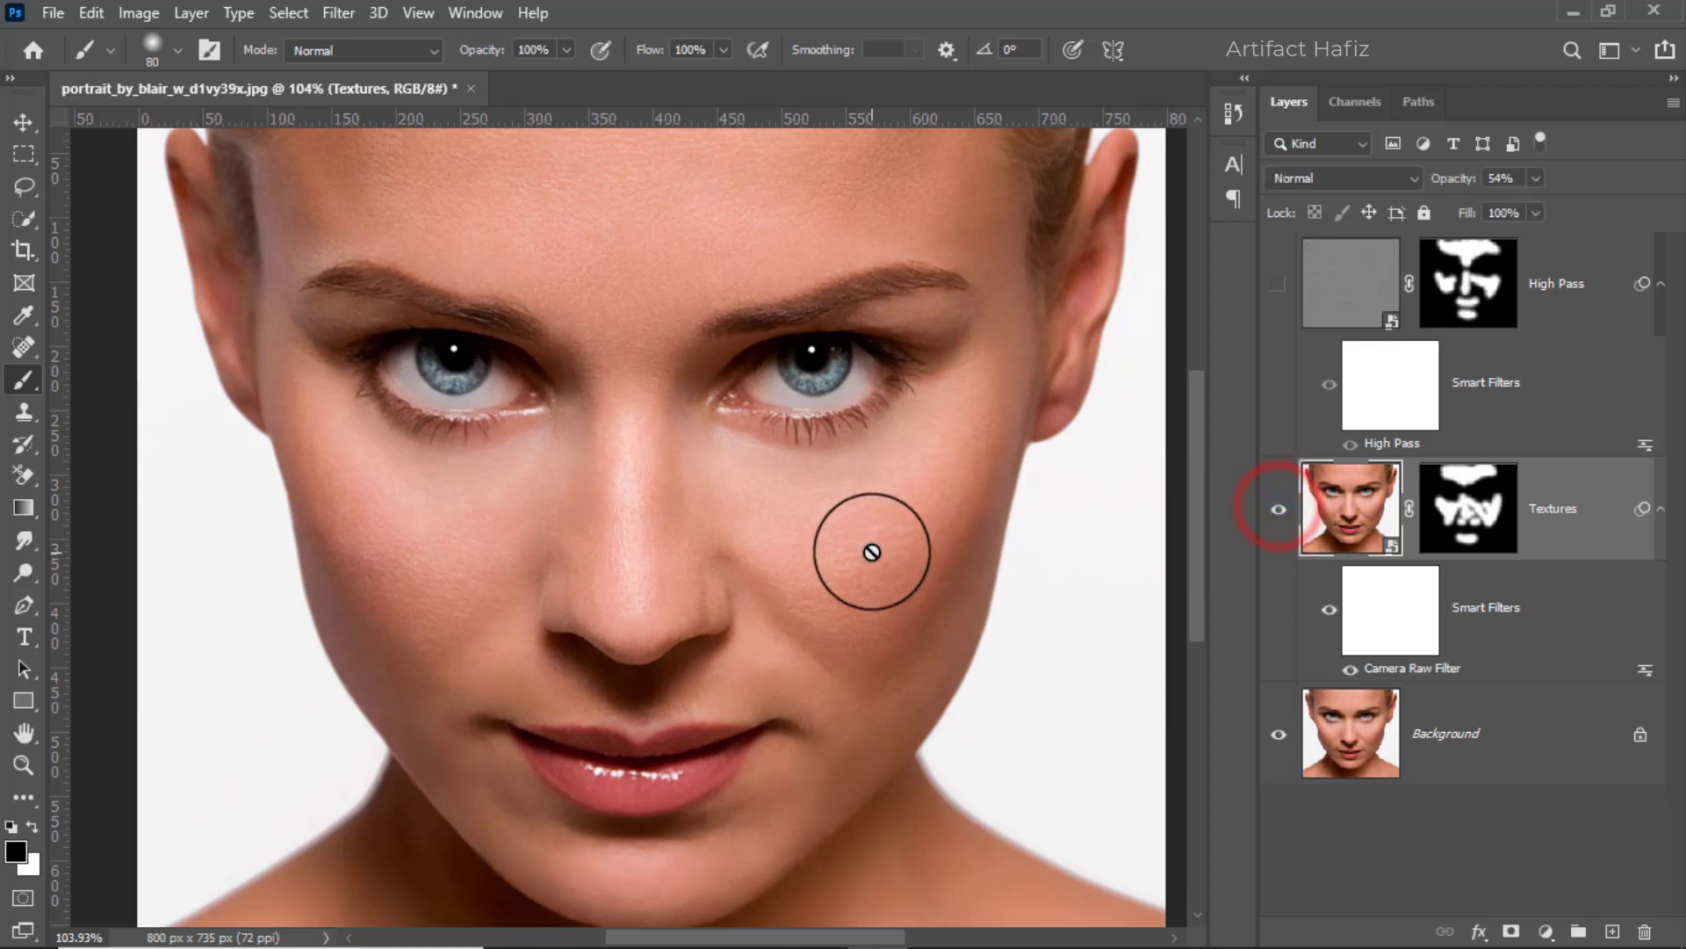
key(ctrl+0)
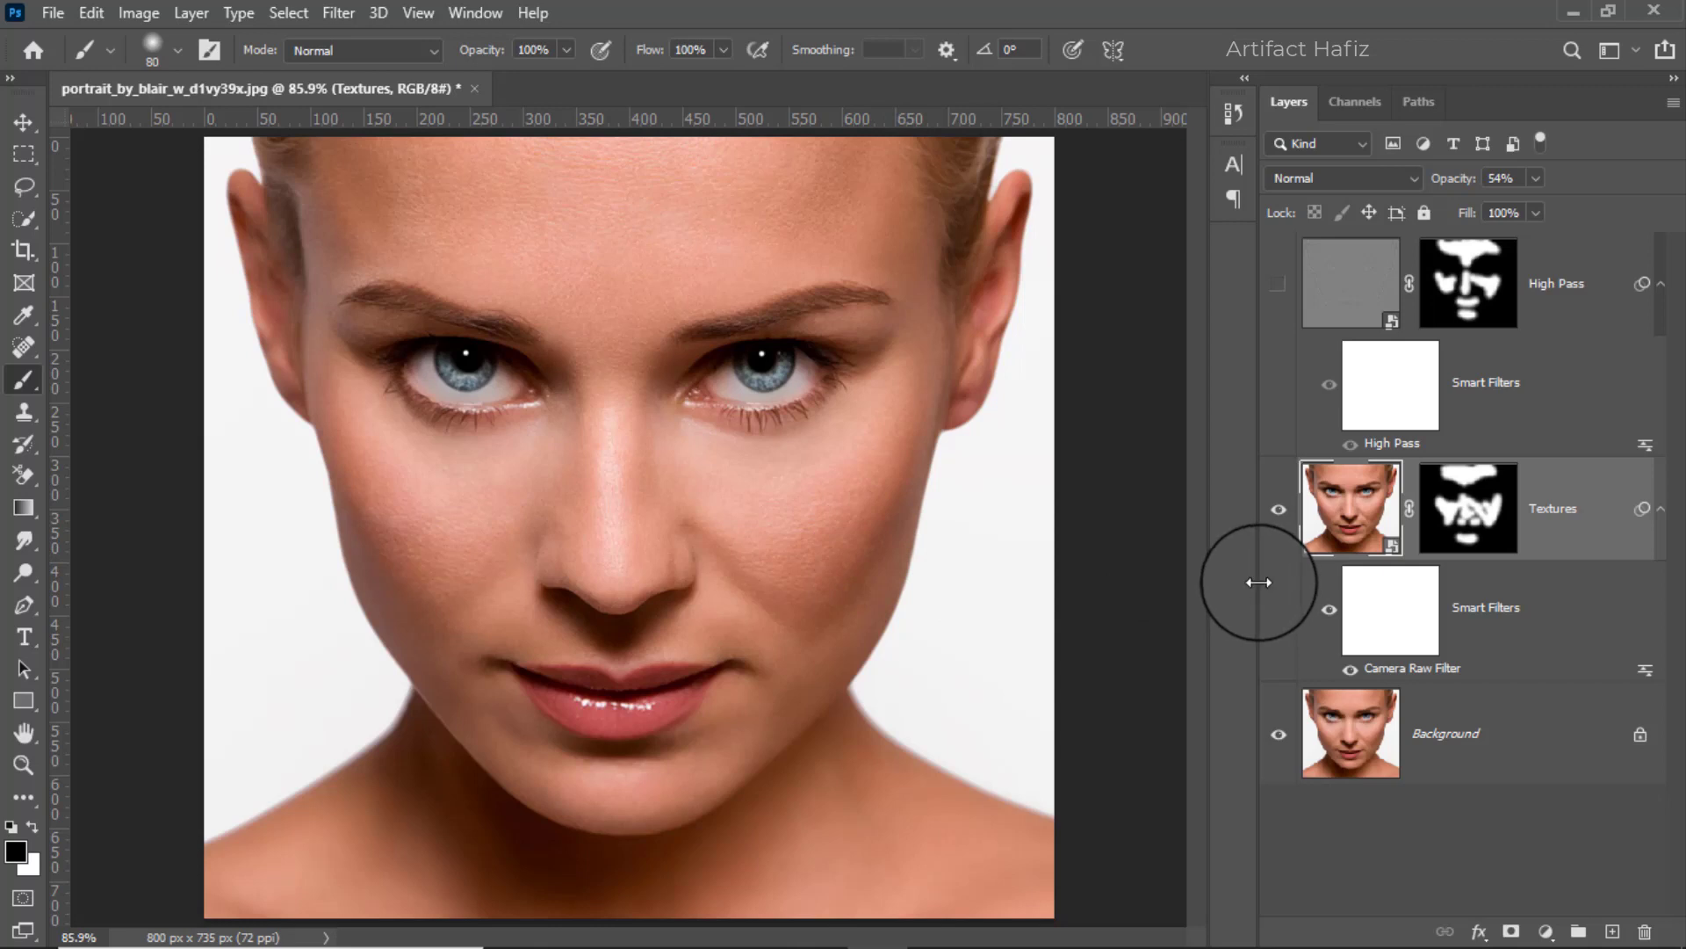
Hide the Textures layer and duplicate the Background layer as Background copy
click(1279, 509)
click(1475, 738)
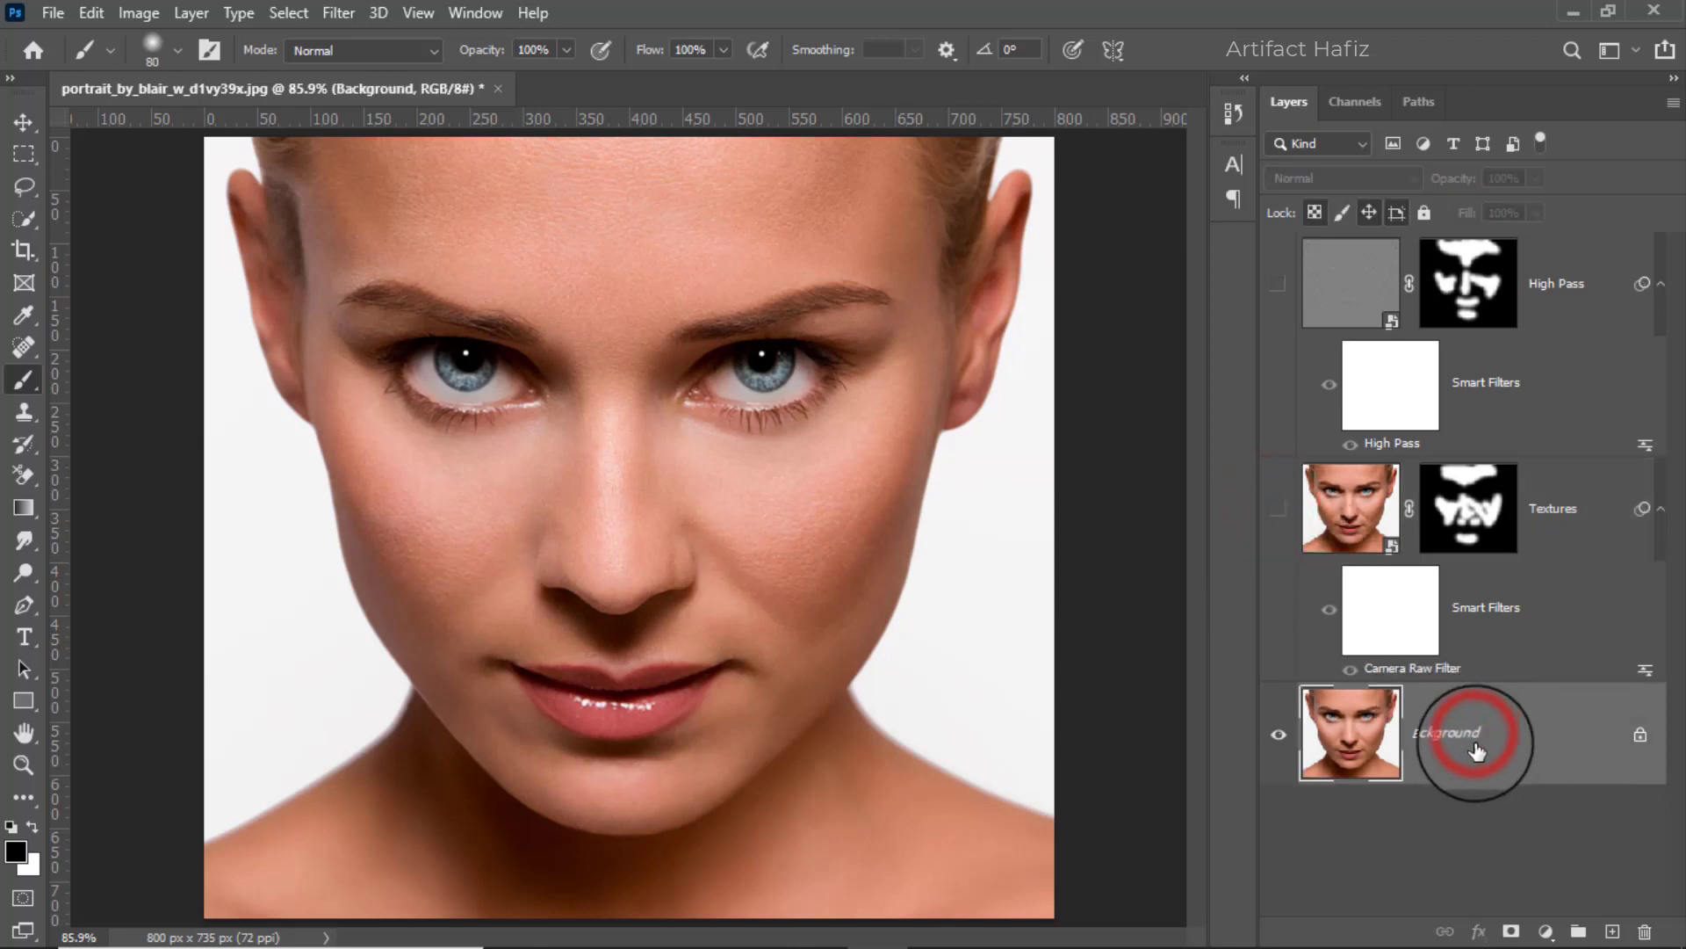
key(ctrl+j)
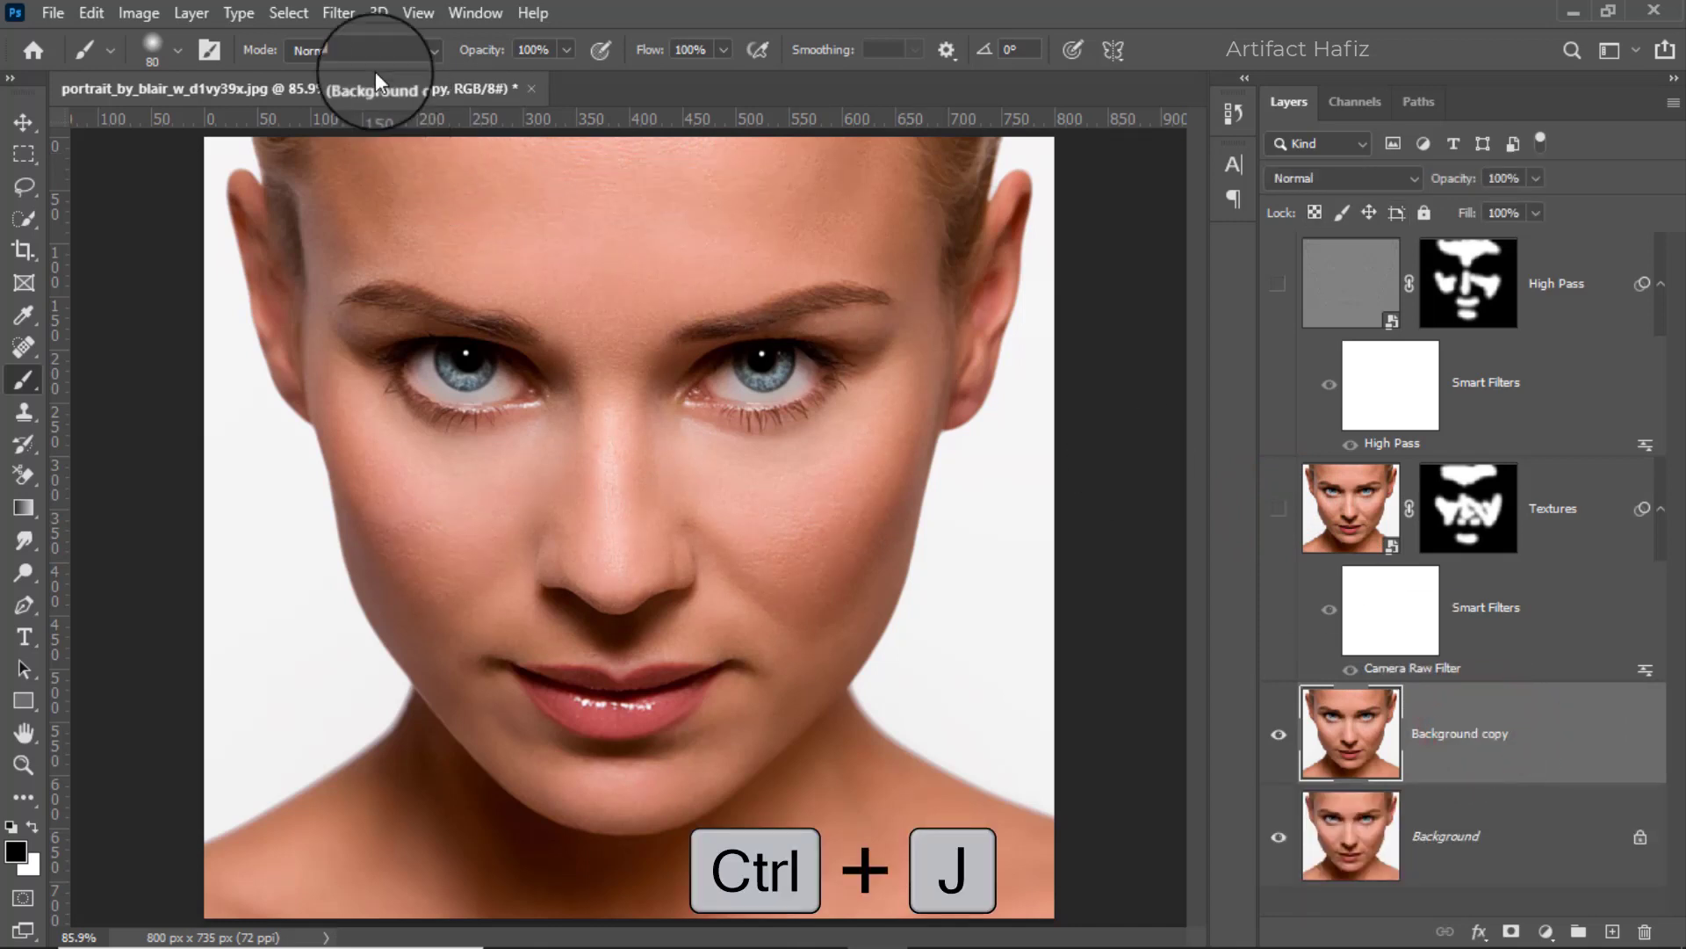
Convert Background copy for smart filters and apply the Sharpen filter to it
click(345, 14)
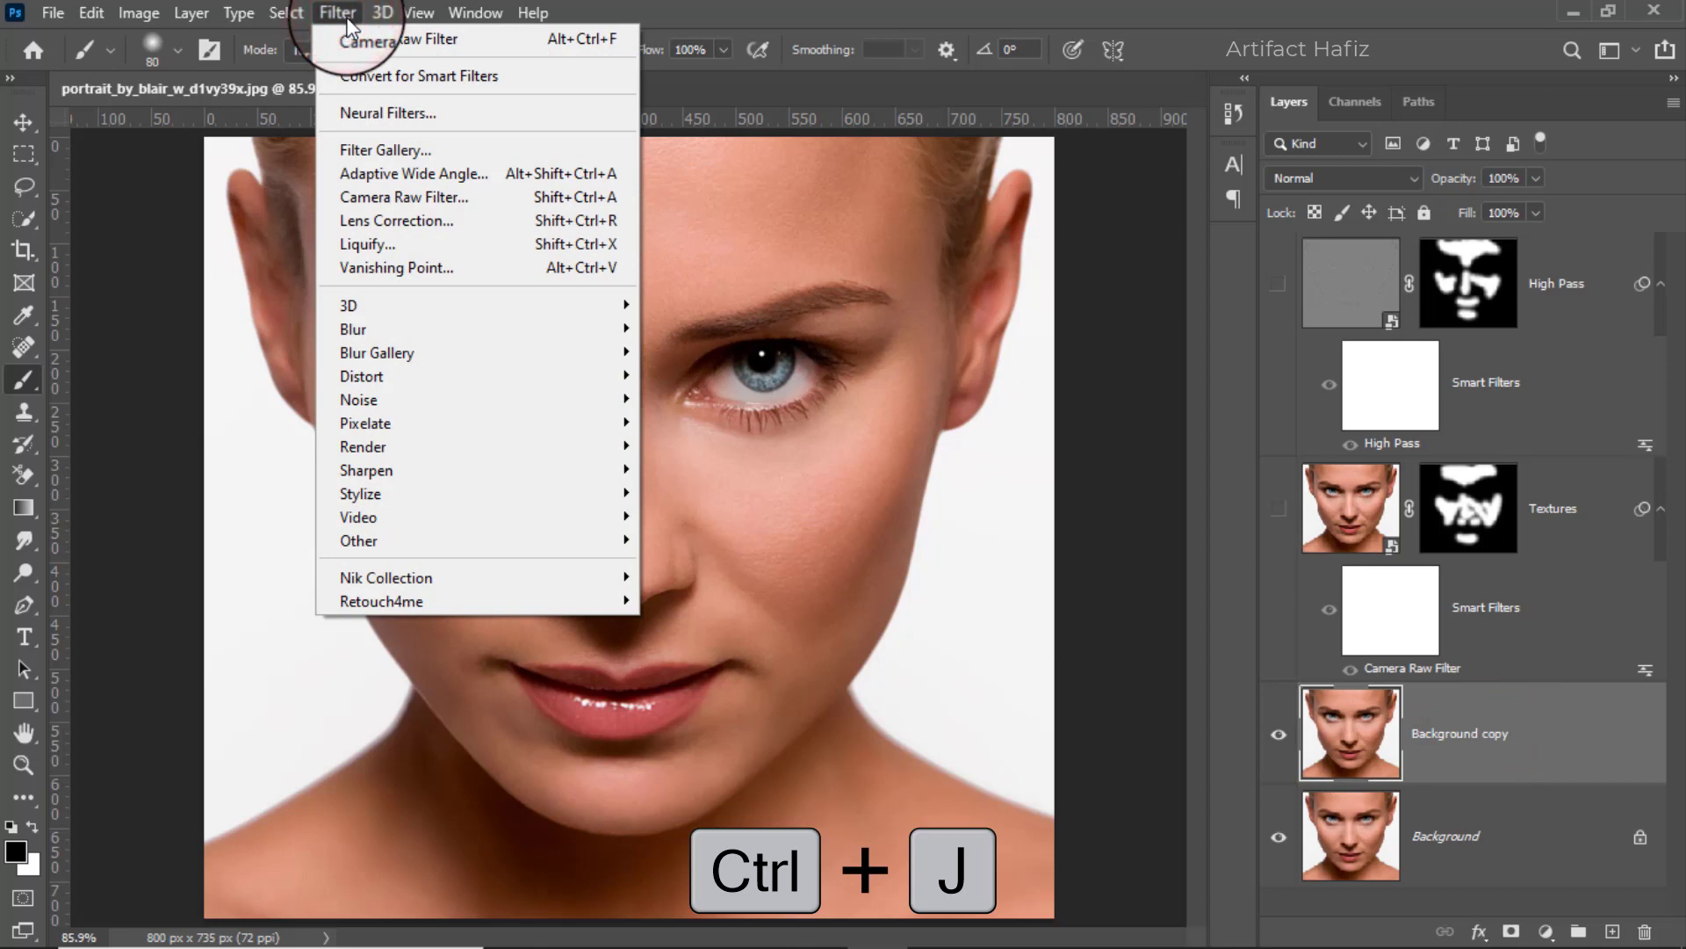
click(352, 73)
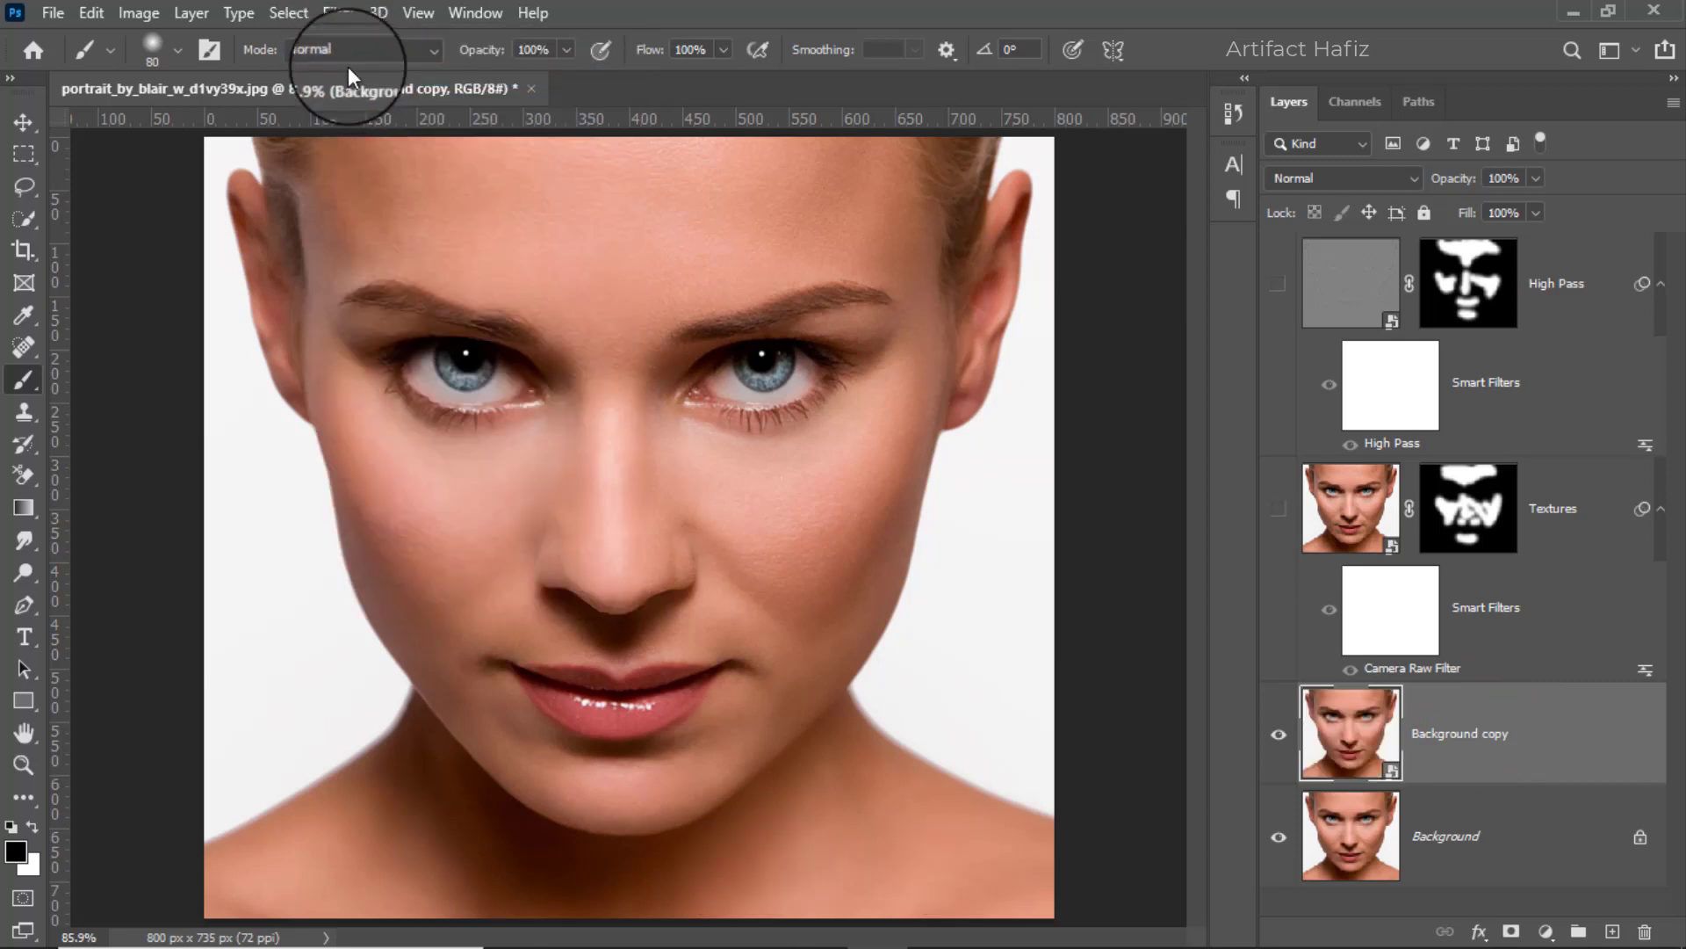
click(326, 12)
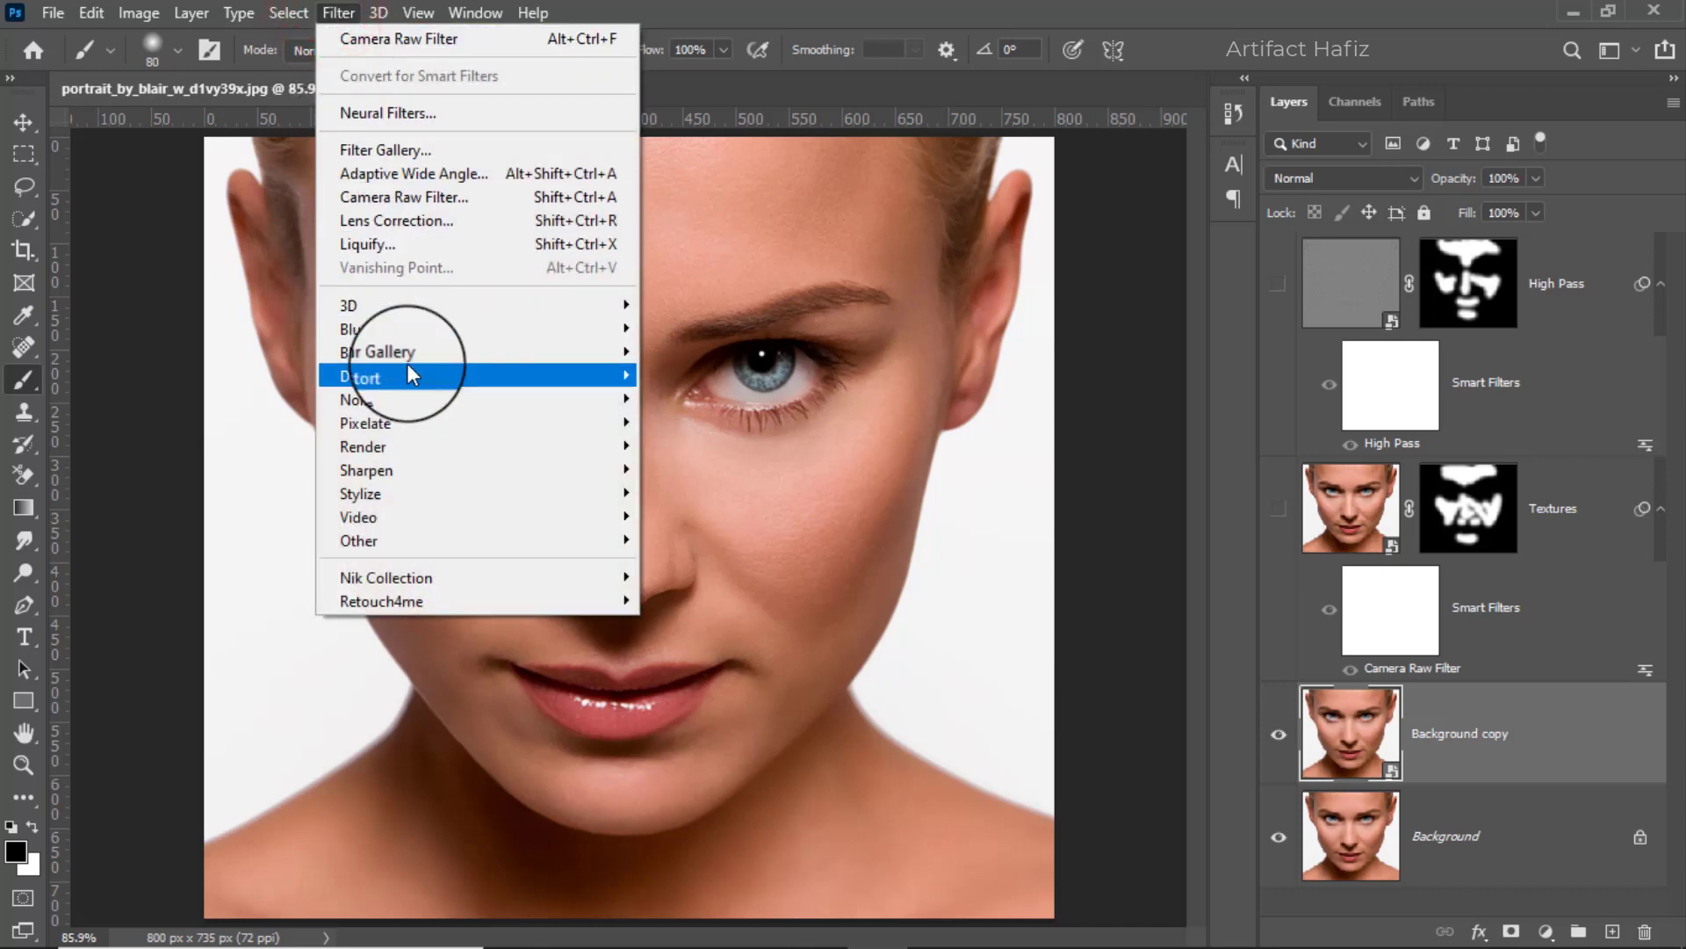
mouse_move(366, 470)
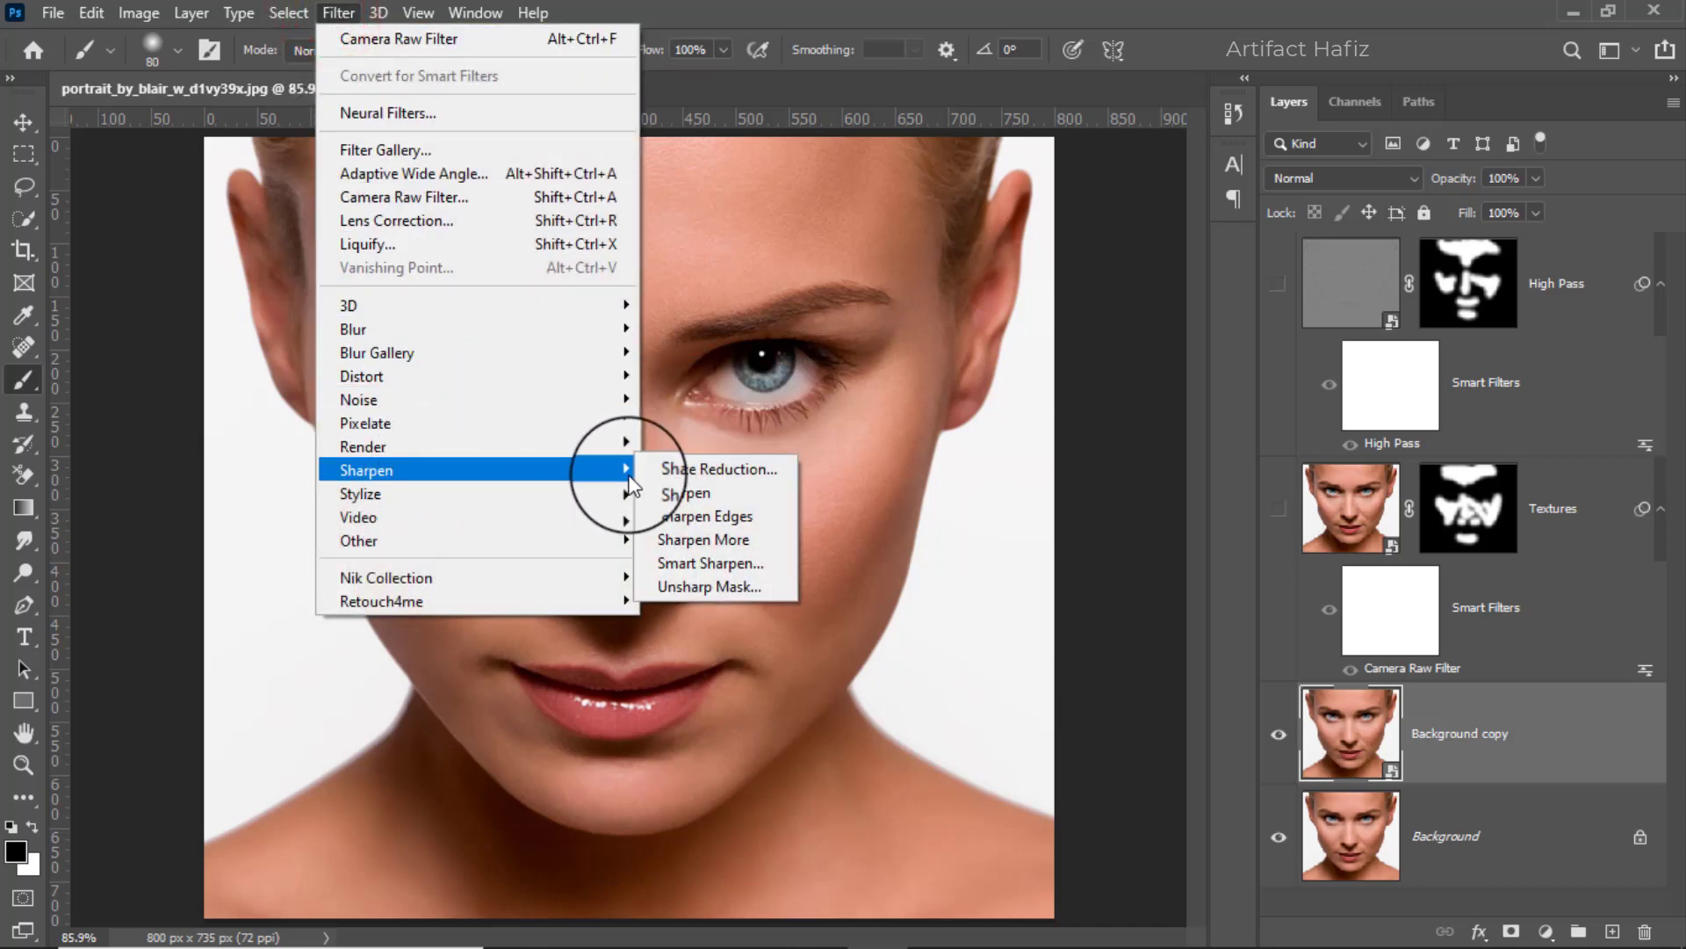
click(685, 495)
scroll(752, 527, up, 1)
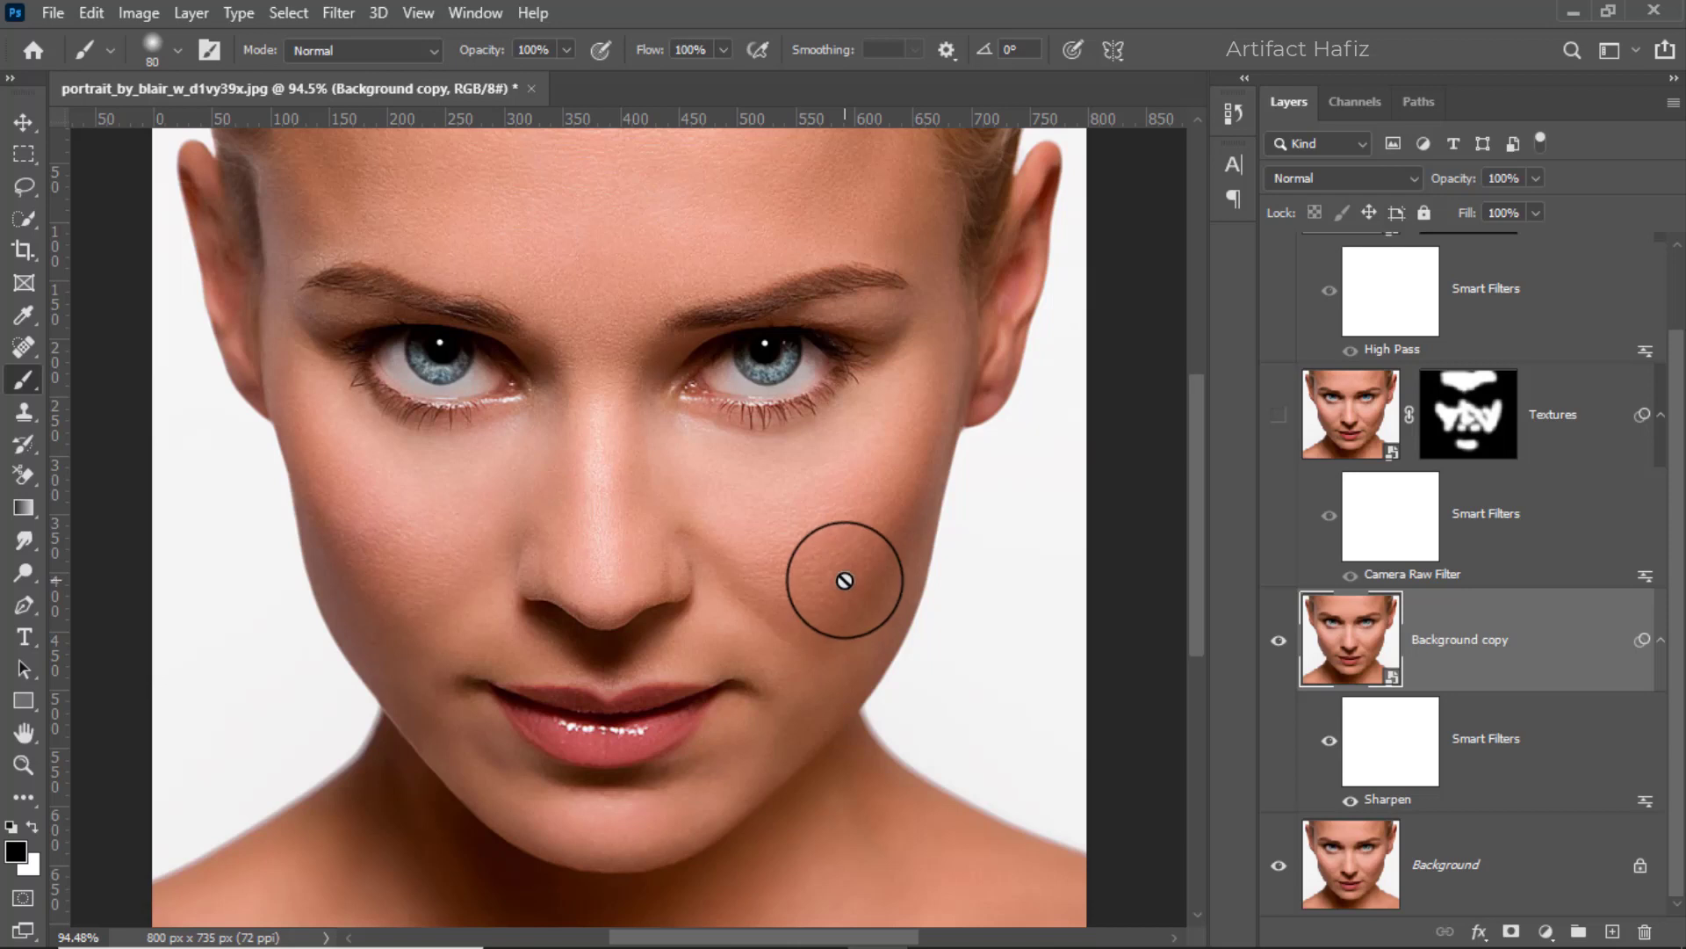
scroll(681, 462, up, 1)
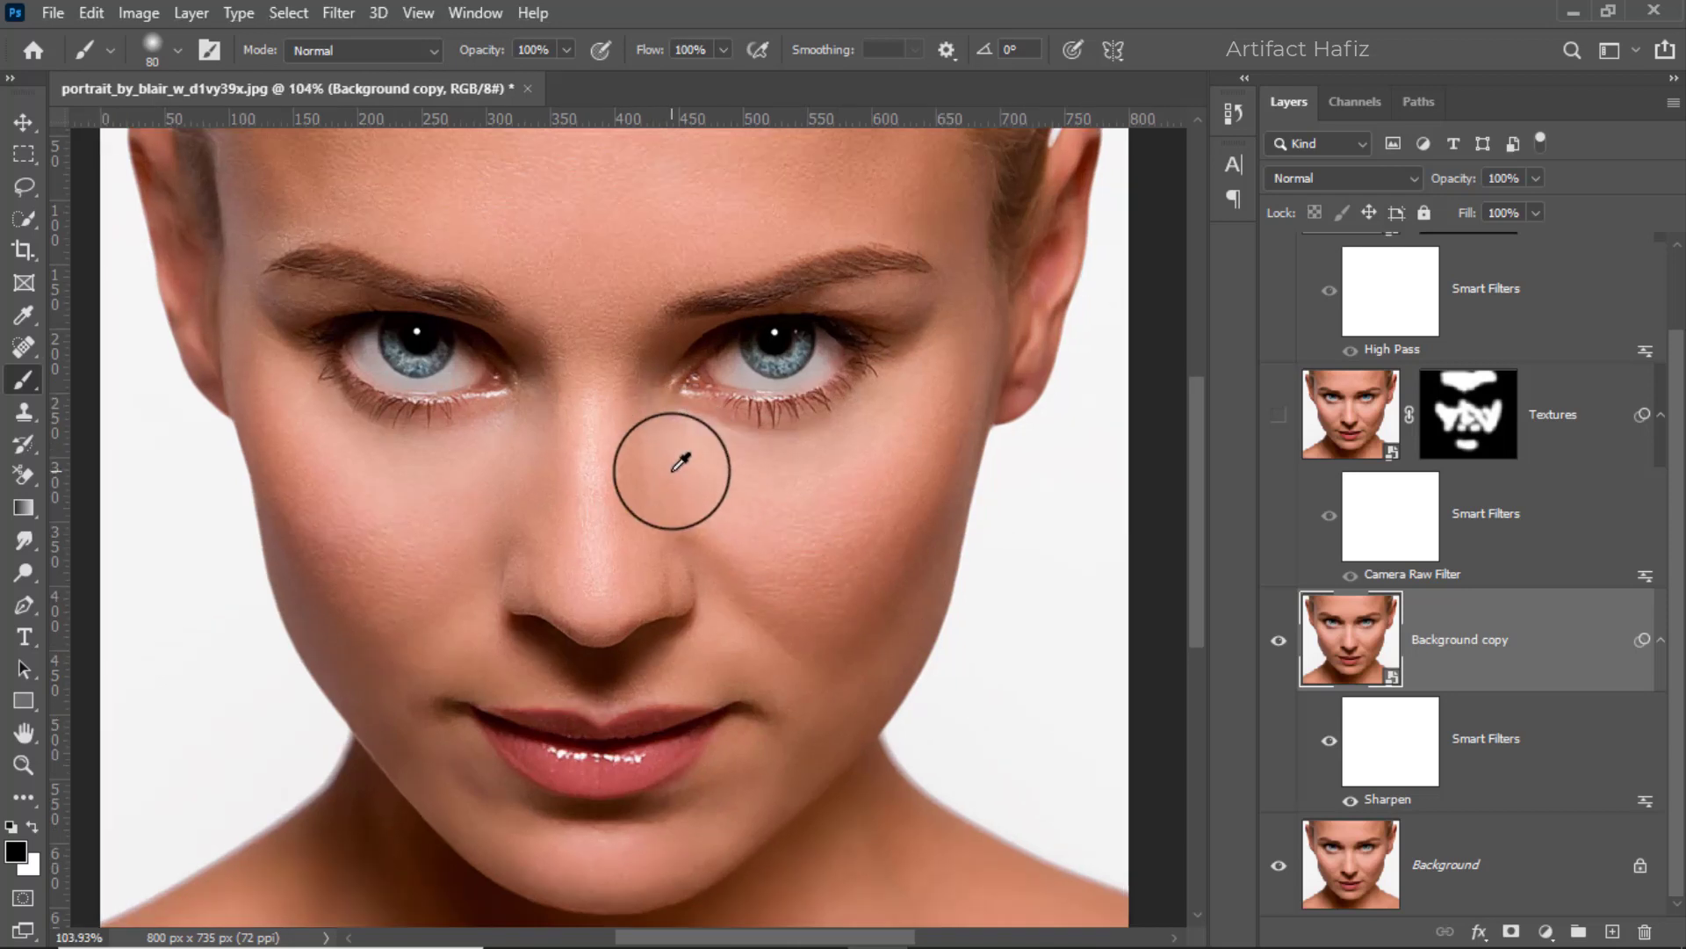
Hide Background copy and duplicate the Background layer as Background copy 2
click(1274, 642)
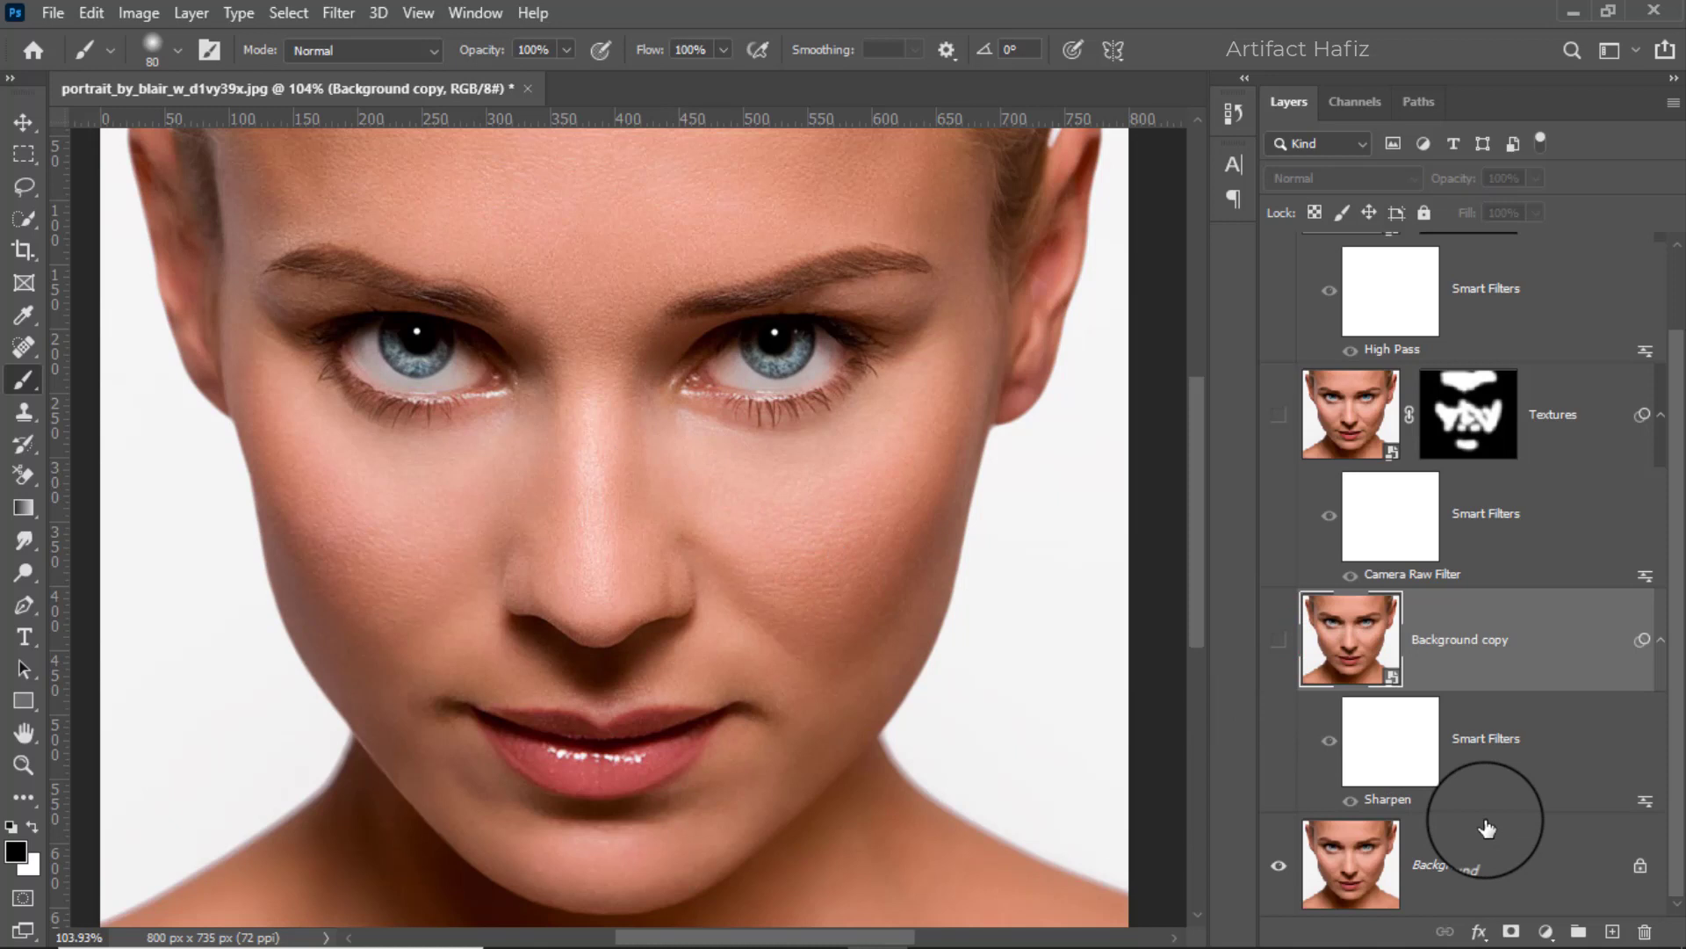
click(1482, 850)
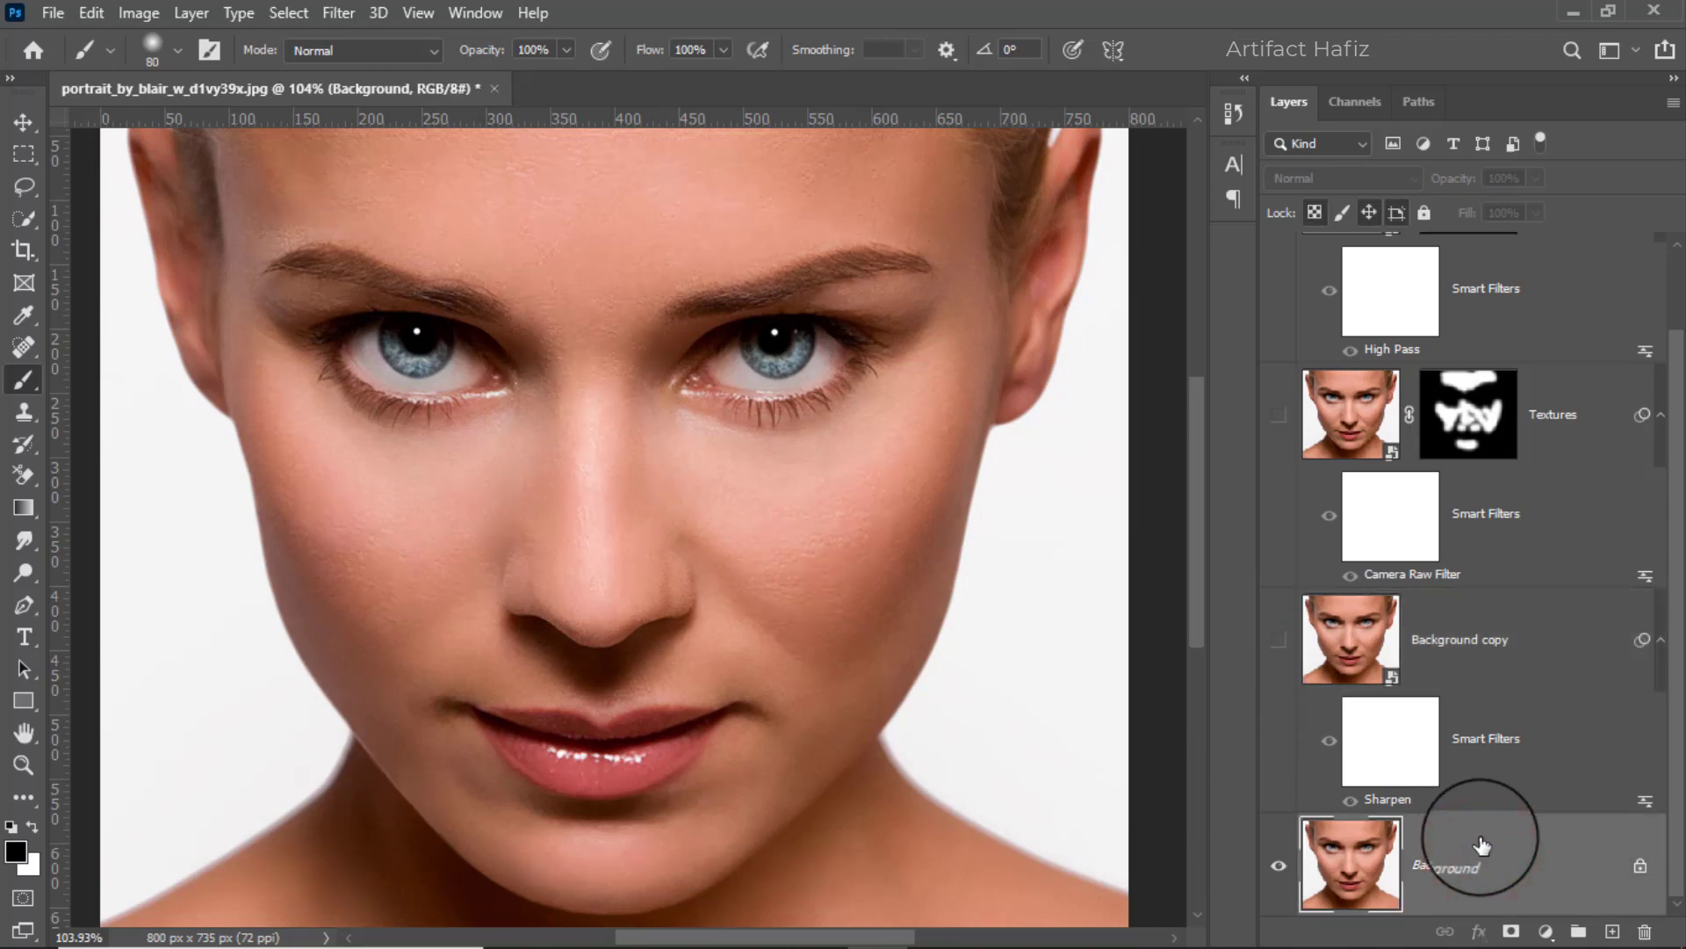
key(ctrl+j)
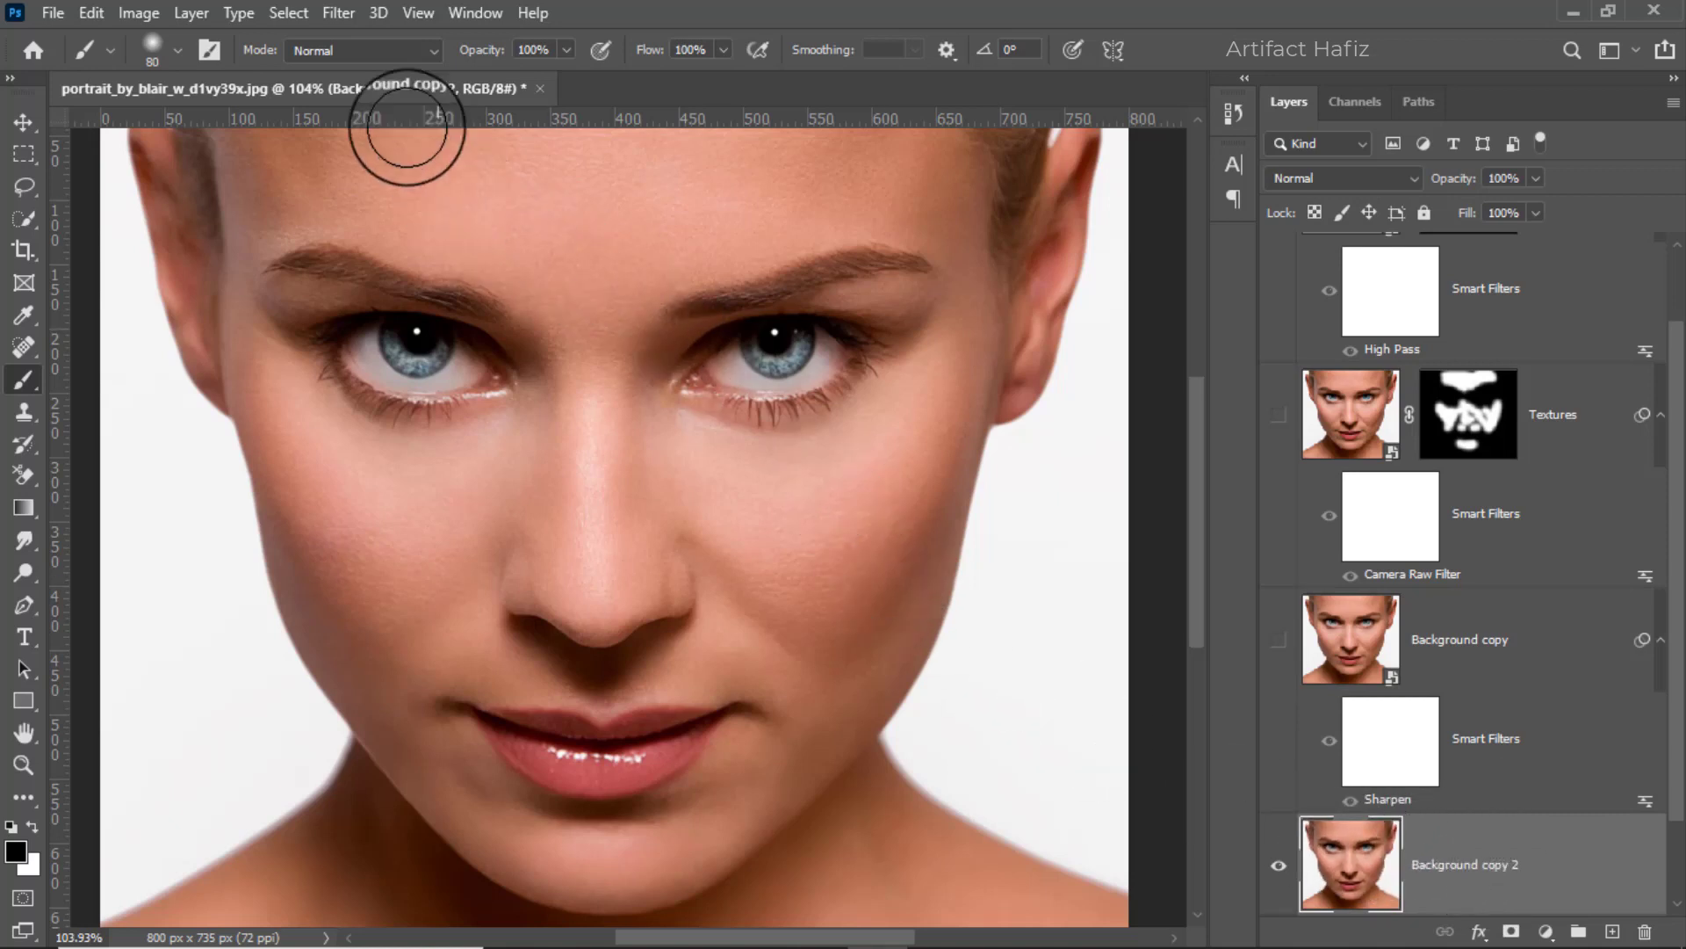
Convert Background copy 2 for smart filters, then open the Filter menu for sharpening
click(339, 12)
click(360, 78)
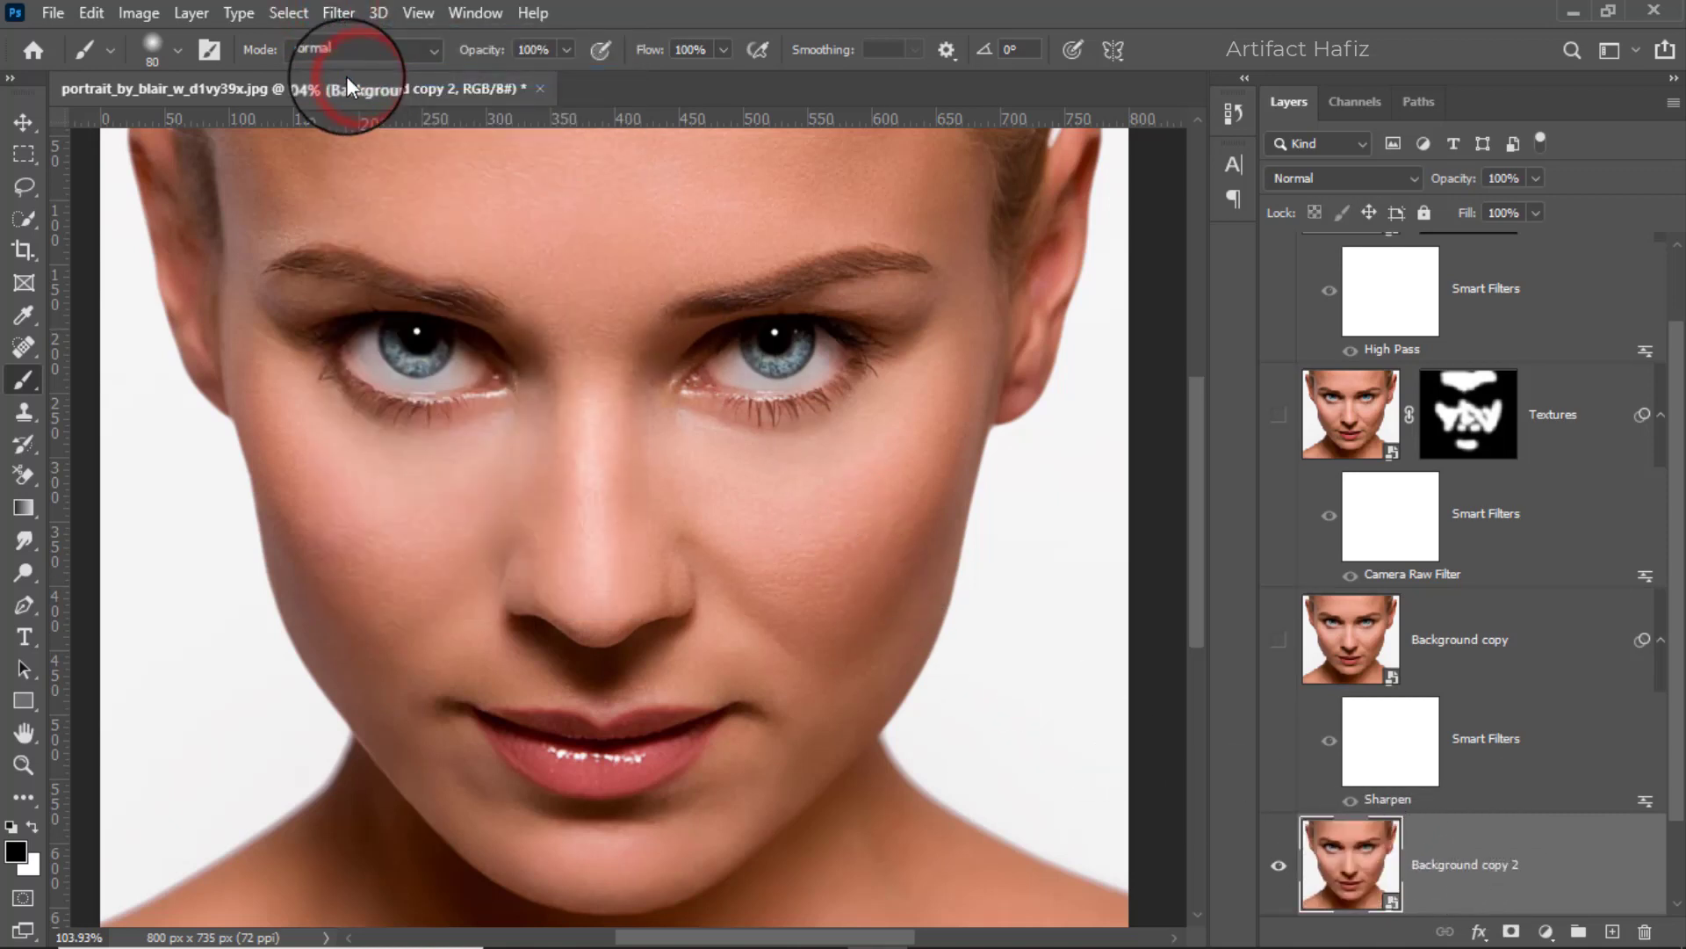
click(339, 13)
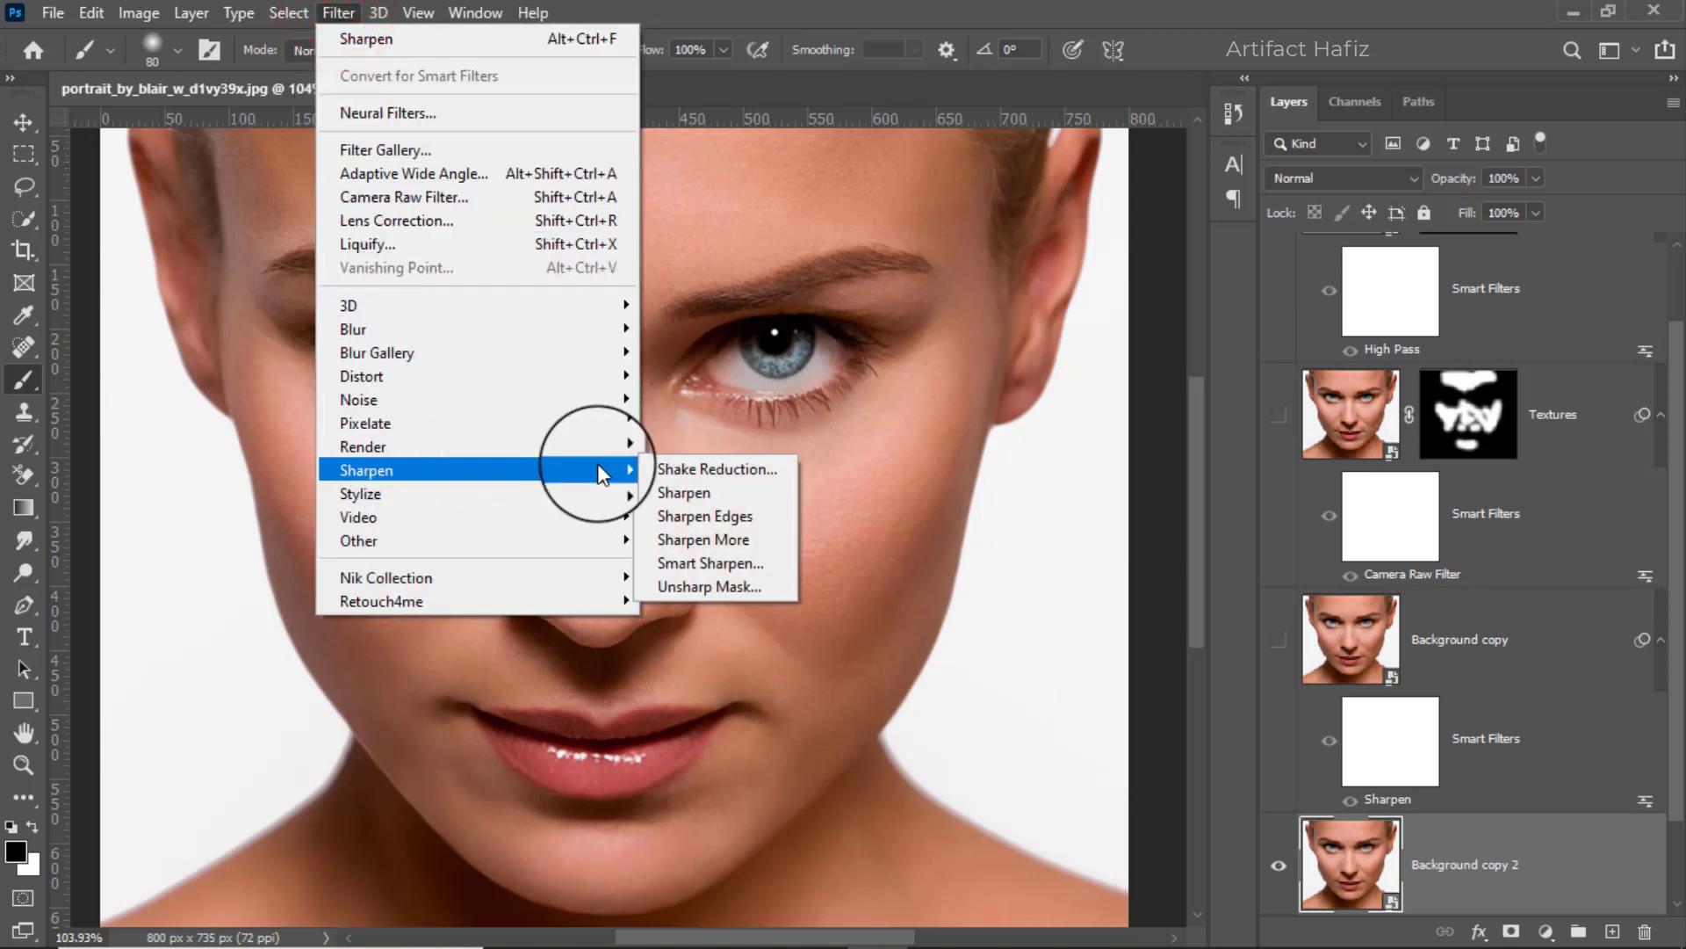
mouse_move(366, 471)
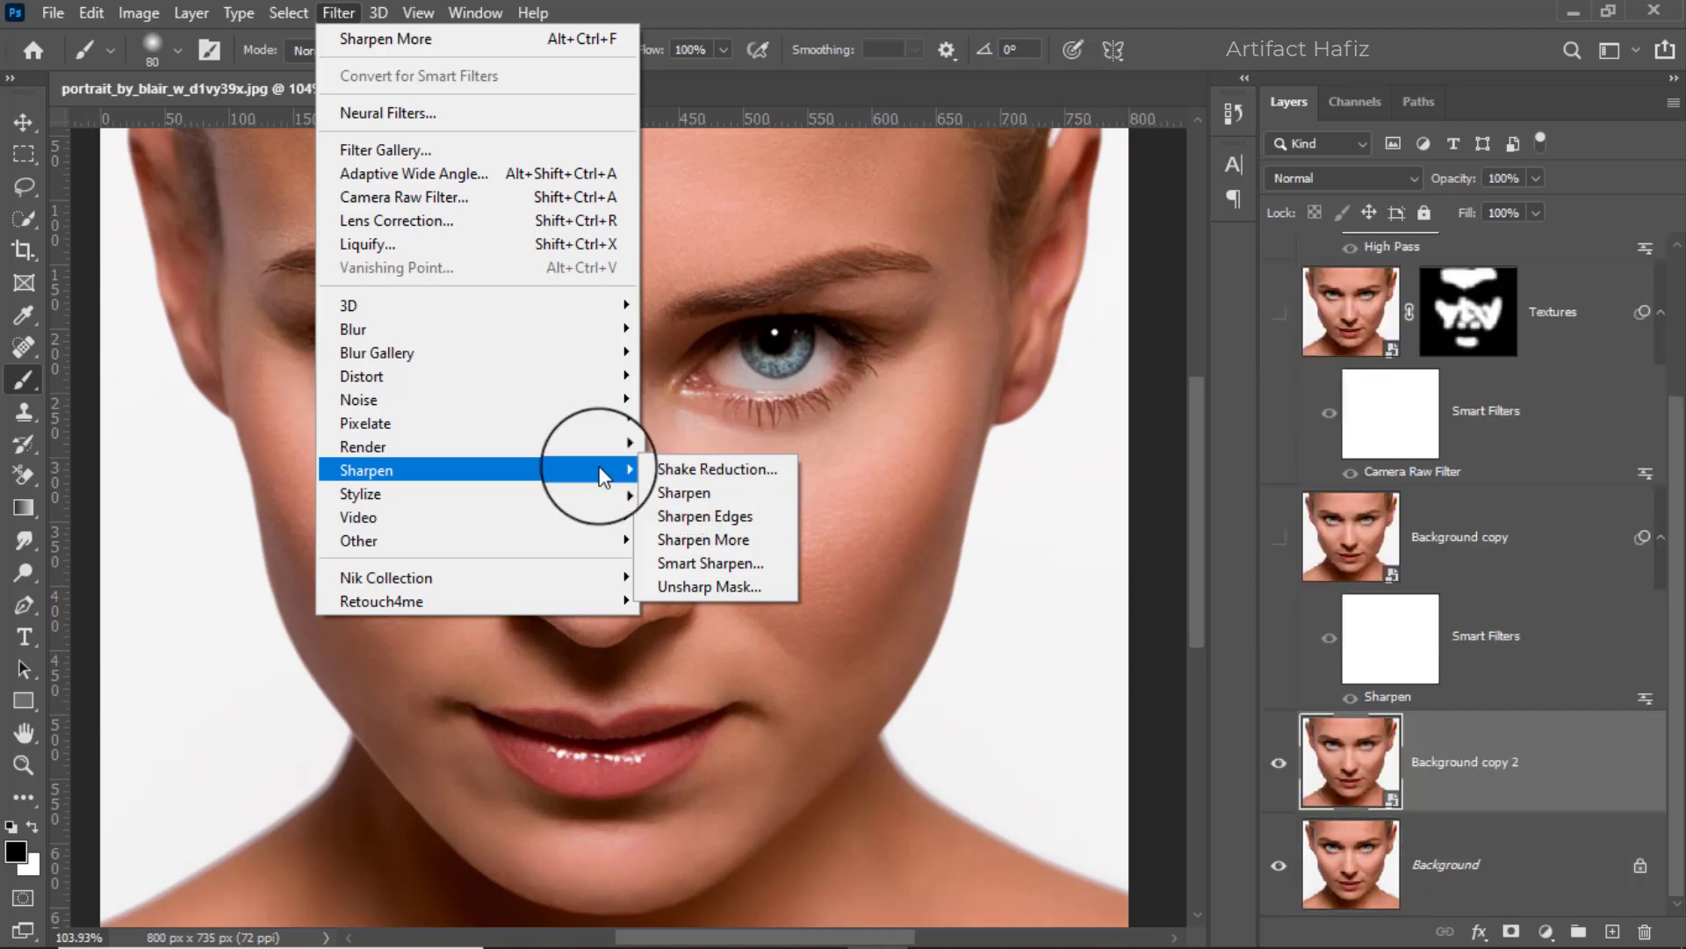
In Unsharp Mask, set Amount 184%, Radius 1.6 pixels and Threshold 0 levels
click(705, 587)
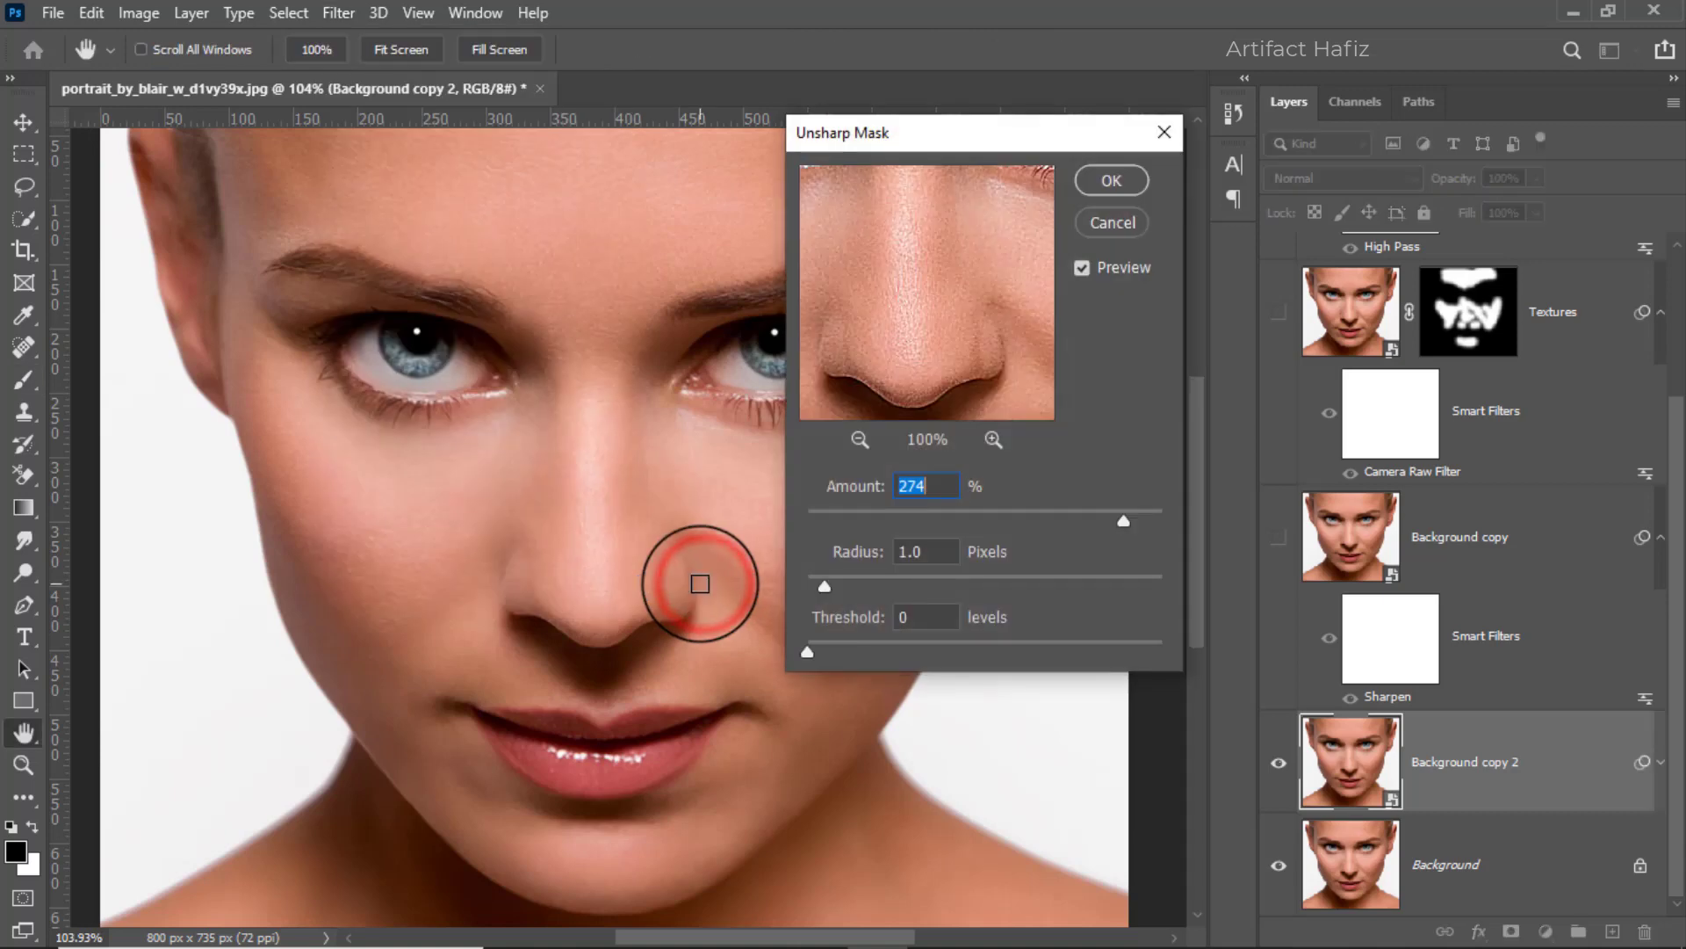
drag(955, 149, 1037, 182)
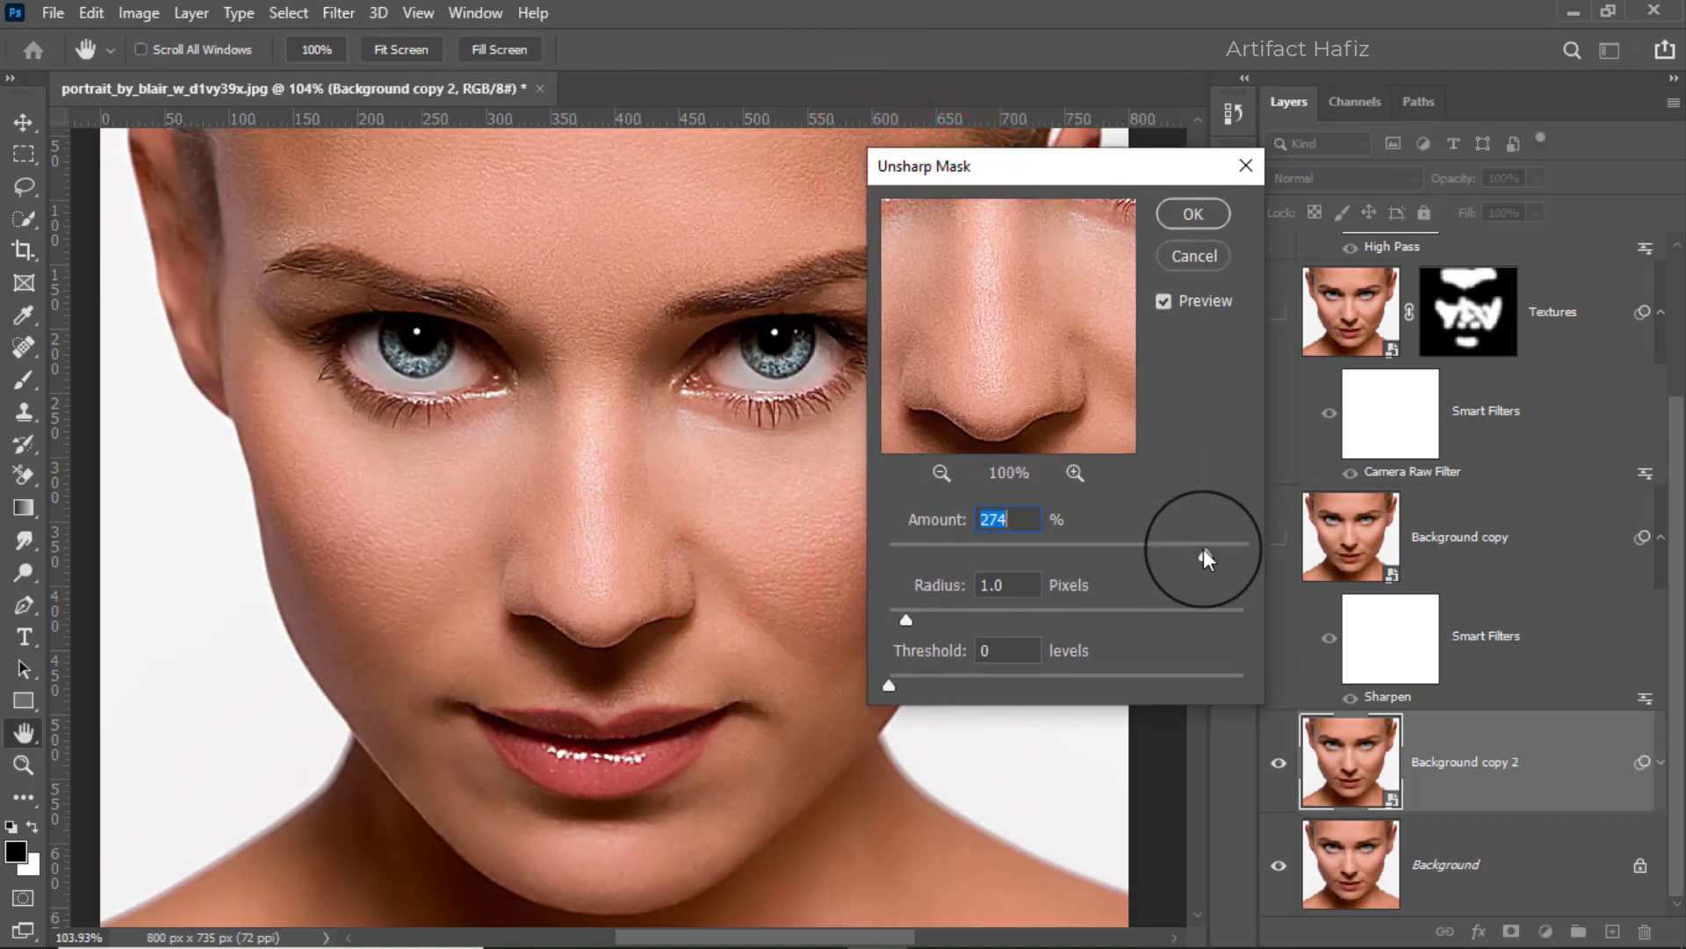
mouse_move(1203, 554)
mouse_down()
mouse_move(924, 553)
mouse_move(1161, 546)
mouse_up()
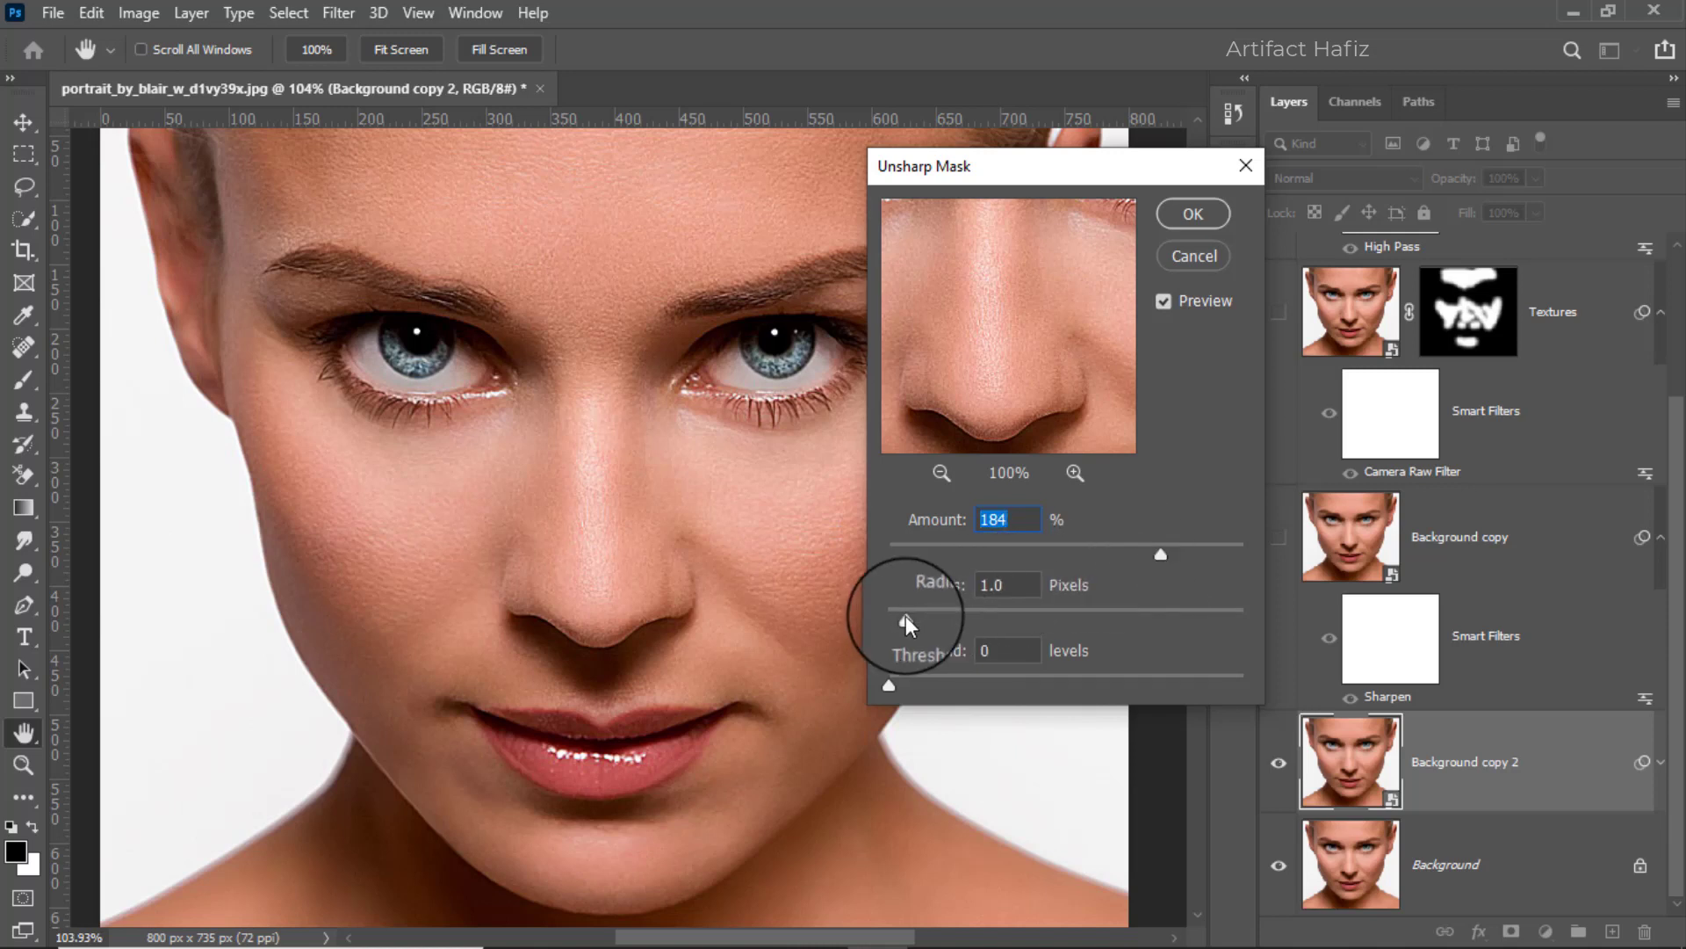
mouse_move(905, 618)
mouse_down()
mouse_move(983, 611)
mouse_move(913, 609)
mouse_up()
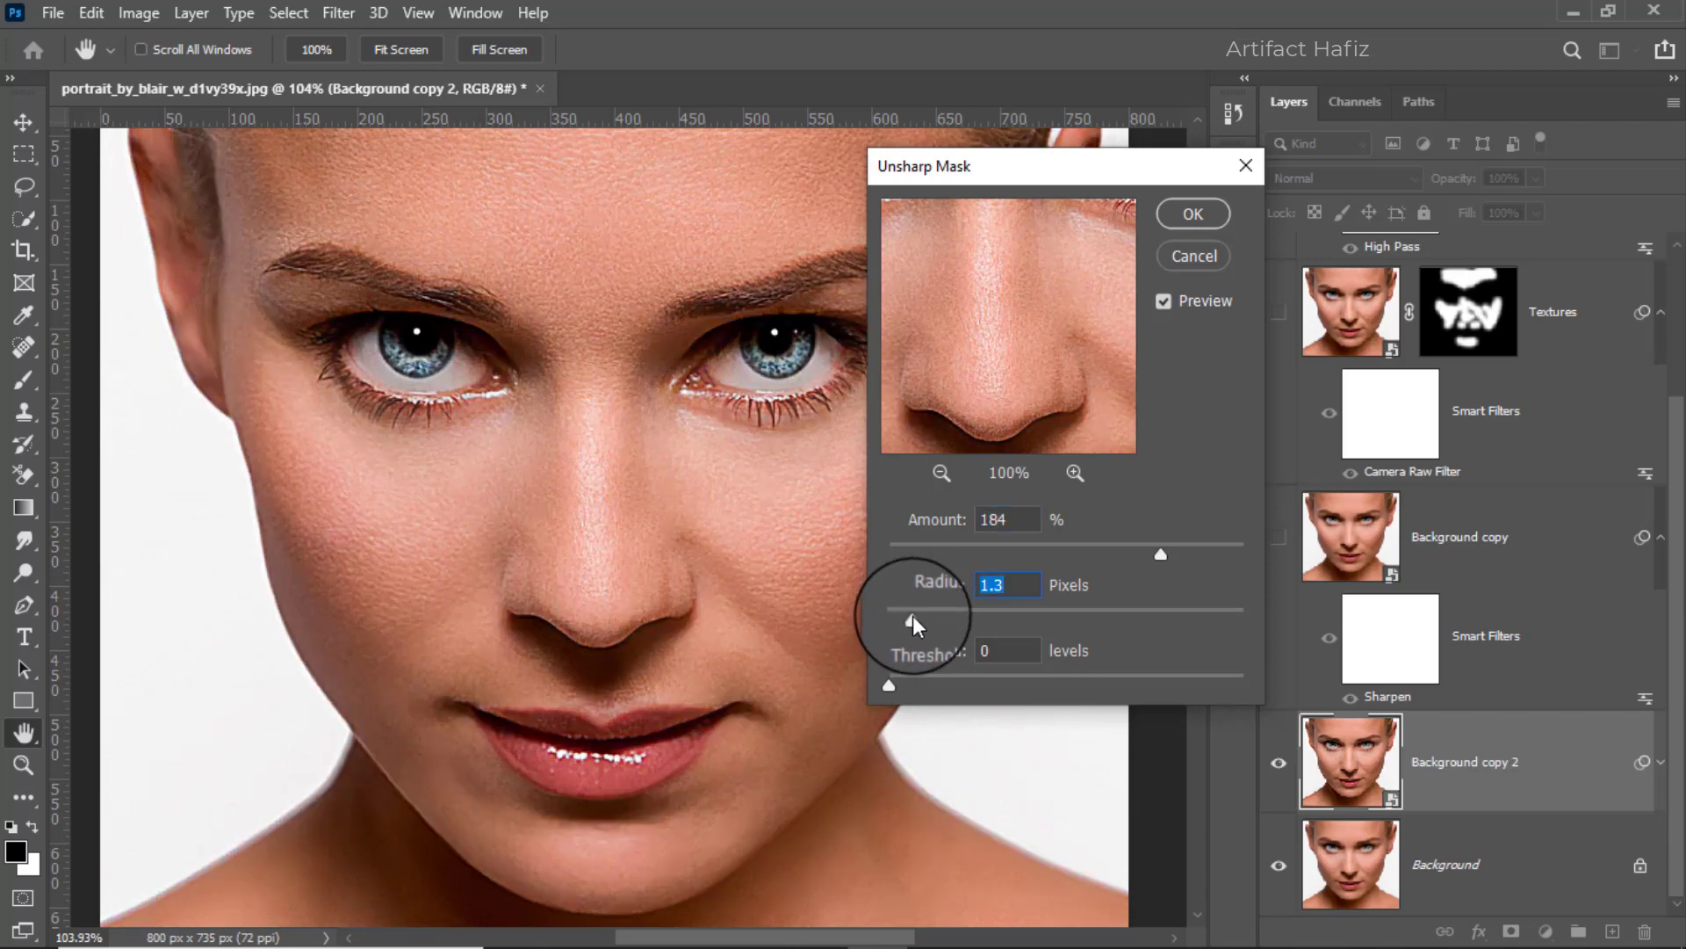
drag(915, 617, 915, 617)
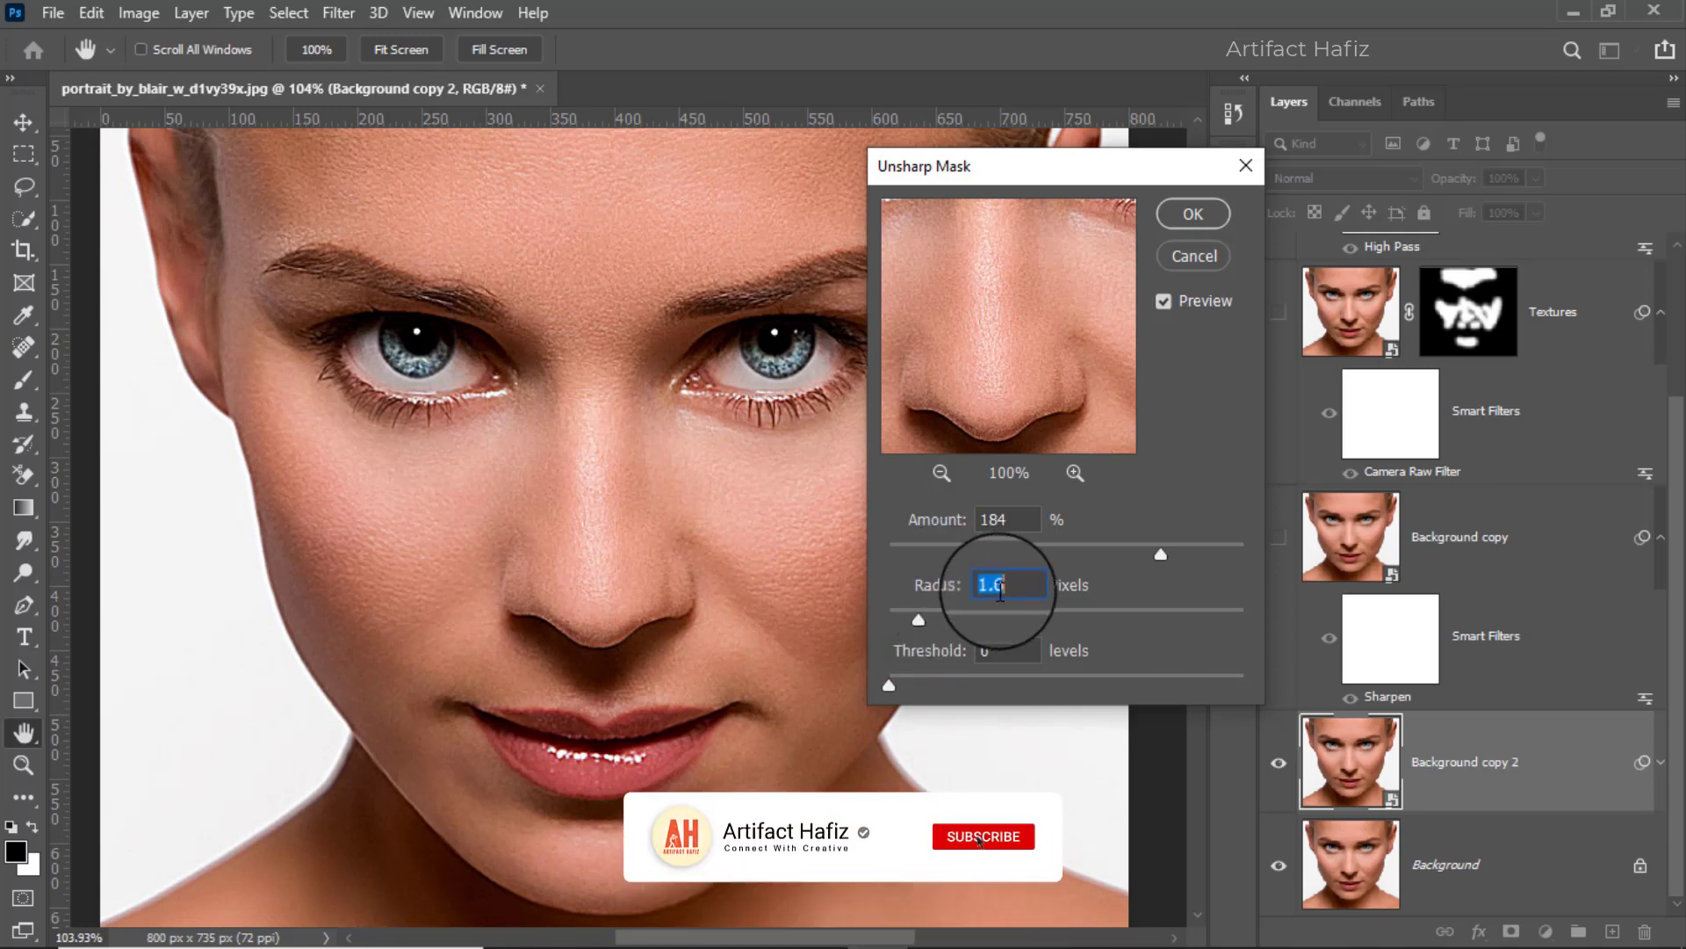
drag(943, 600, 1043, 584)
double_click(1027, 587)
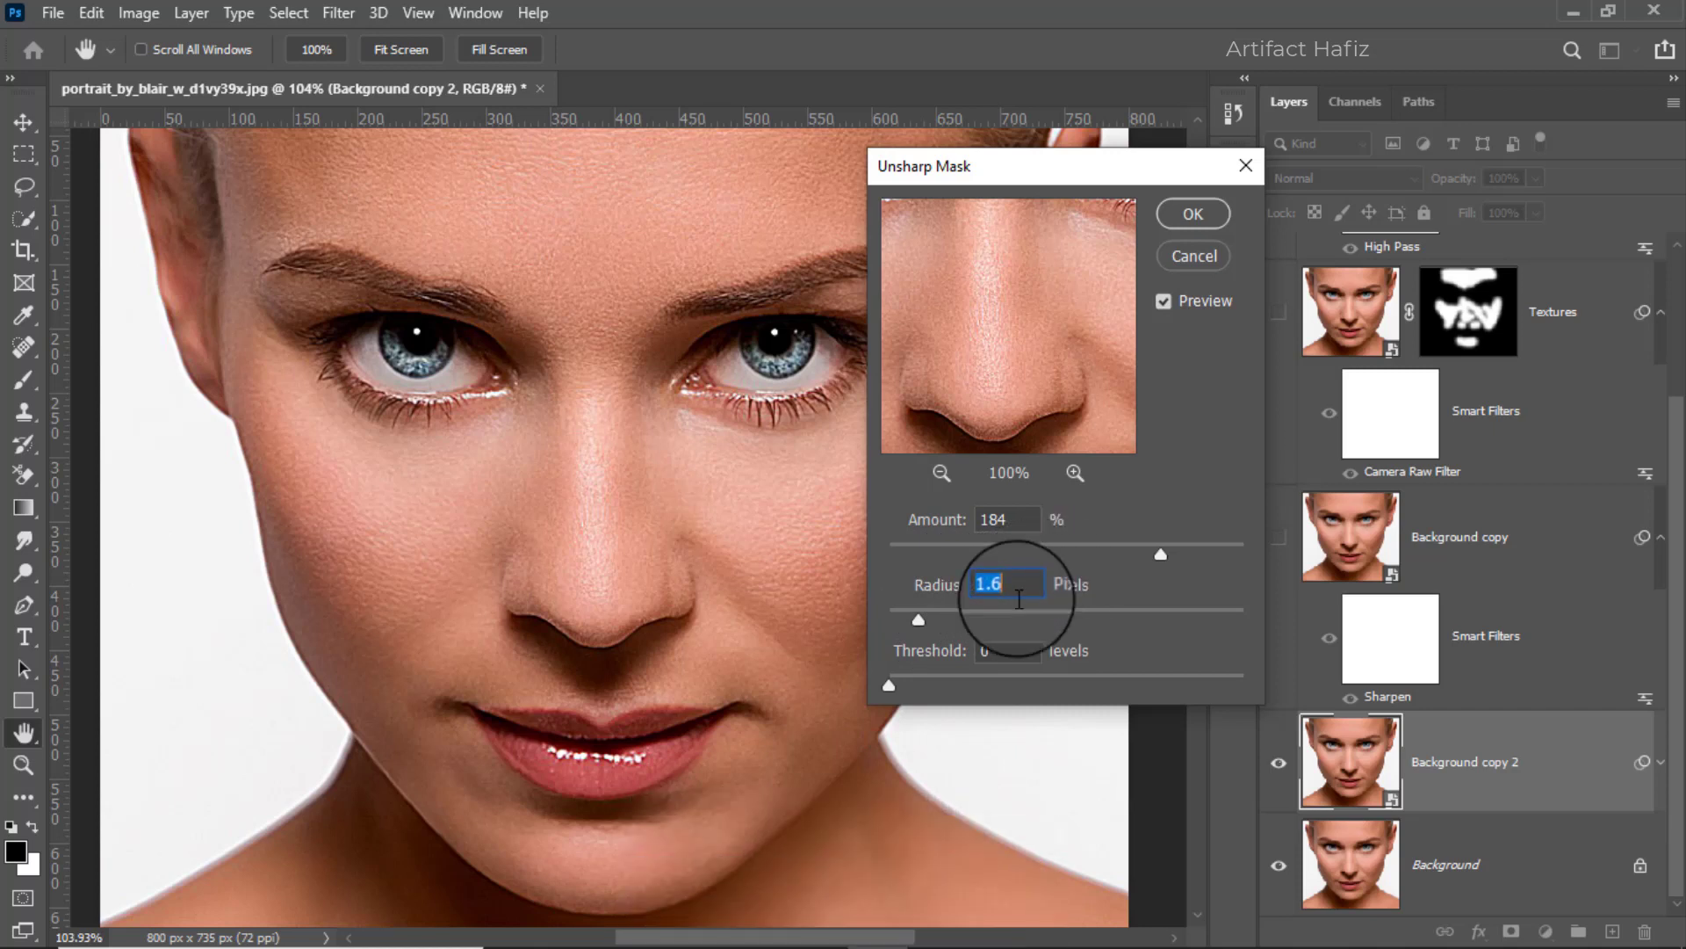
click(988, 648)
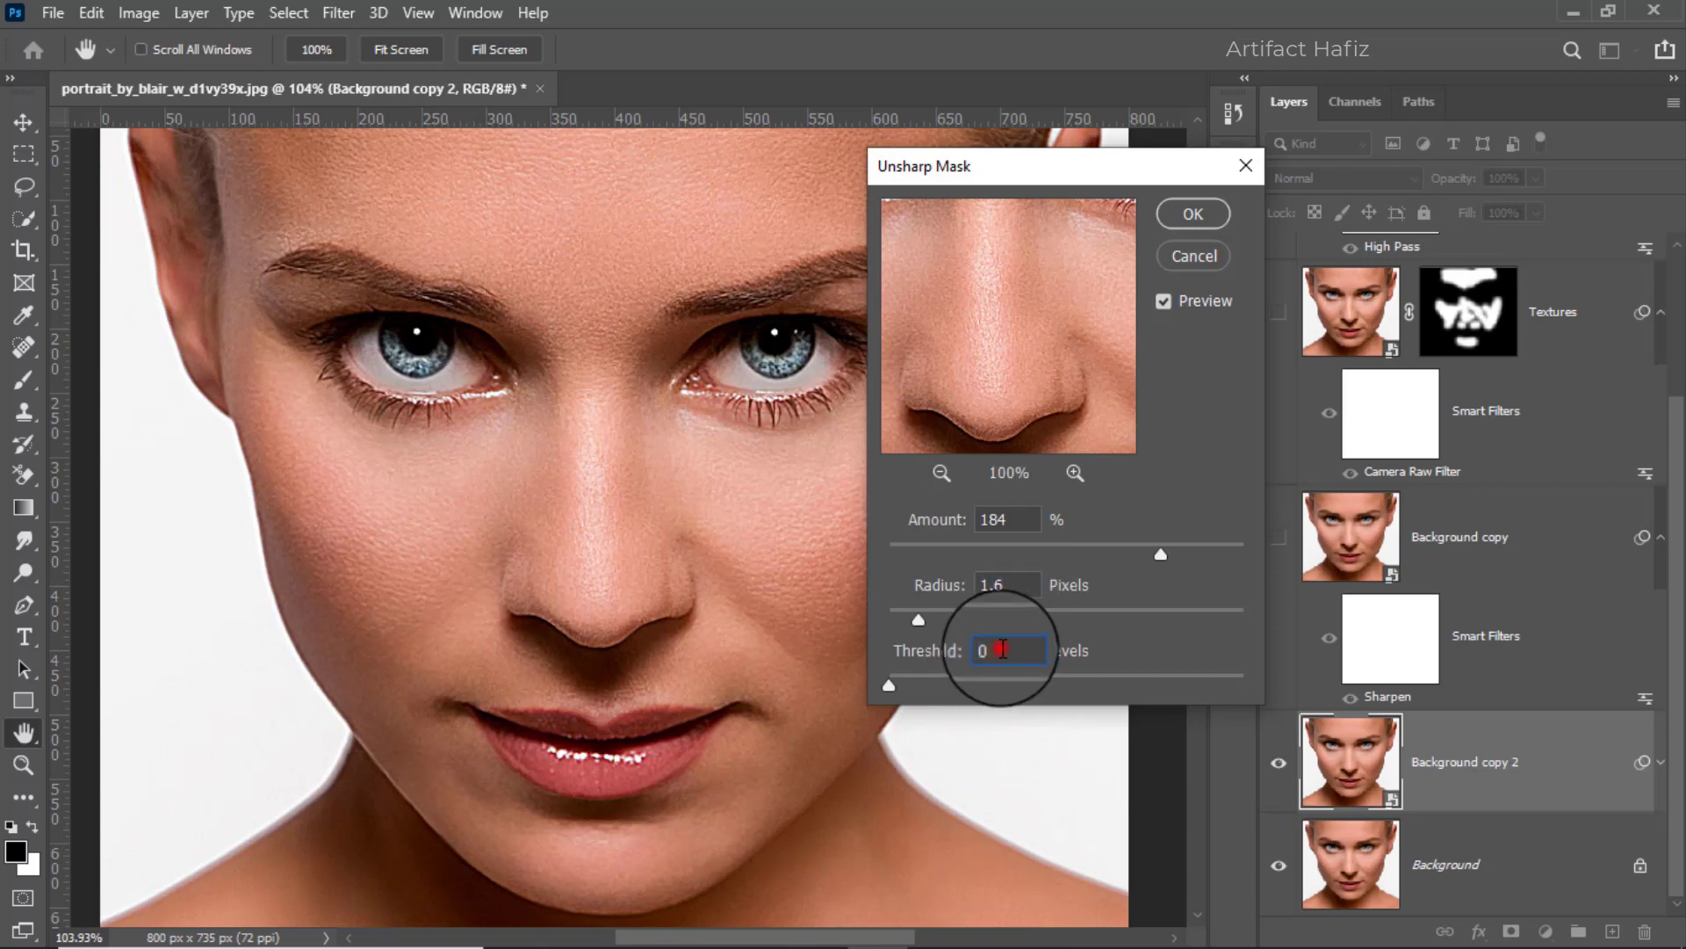
Confirm the Unsharp Mask, then toggle Background copy 2 off and on to compare
click(1192, 214)
key(b)
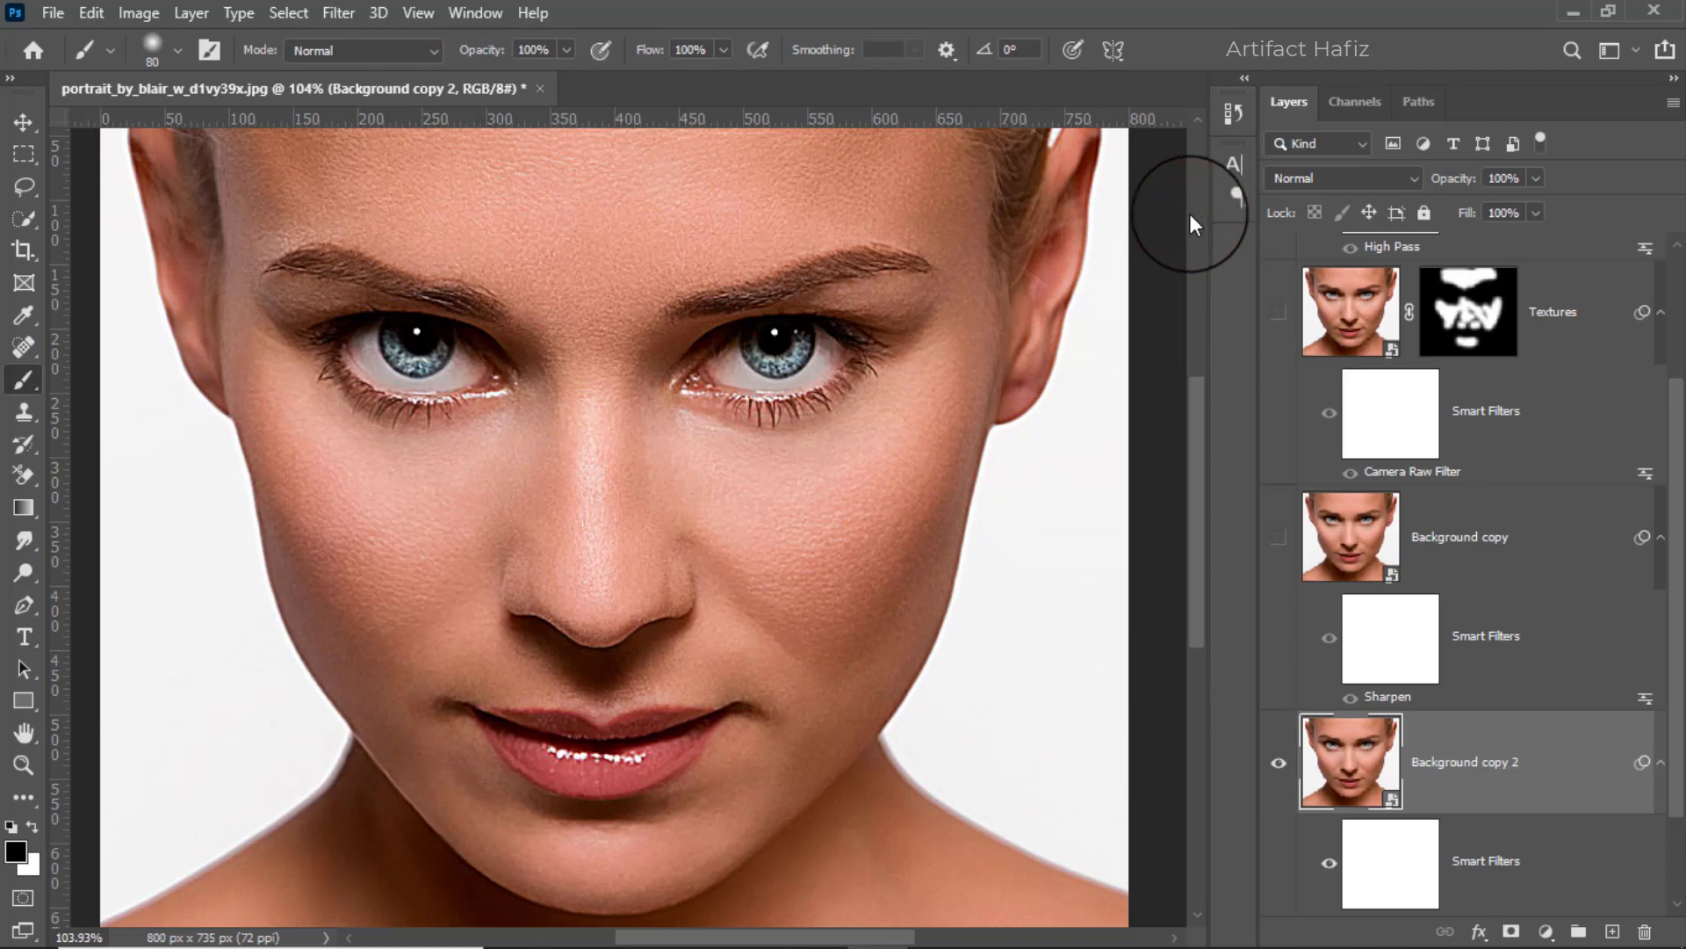
scroll(641, 263, up, 2)
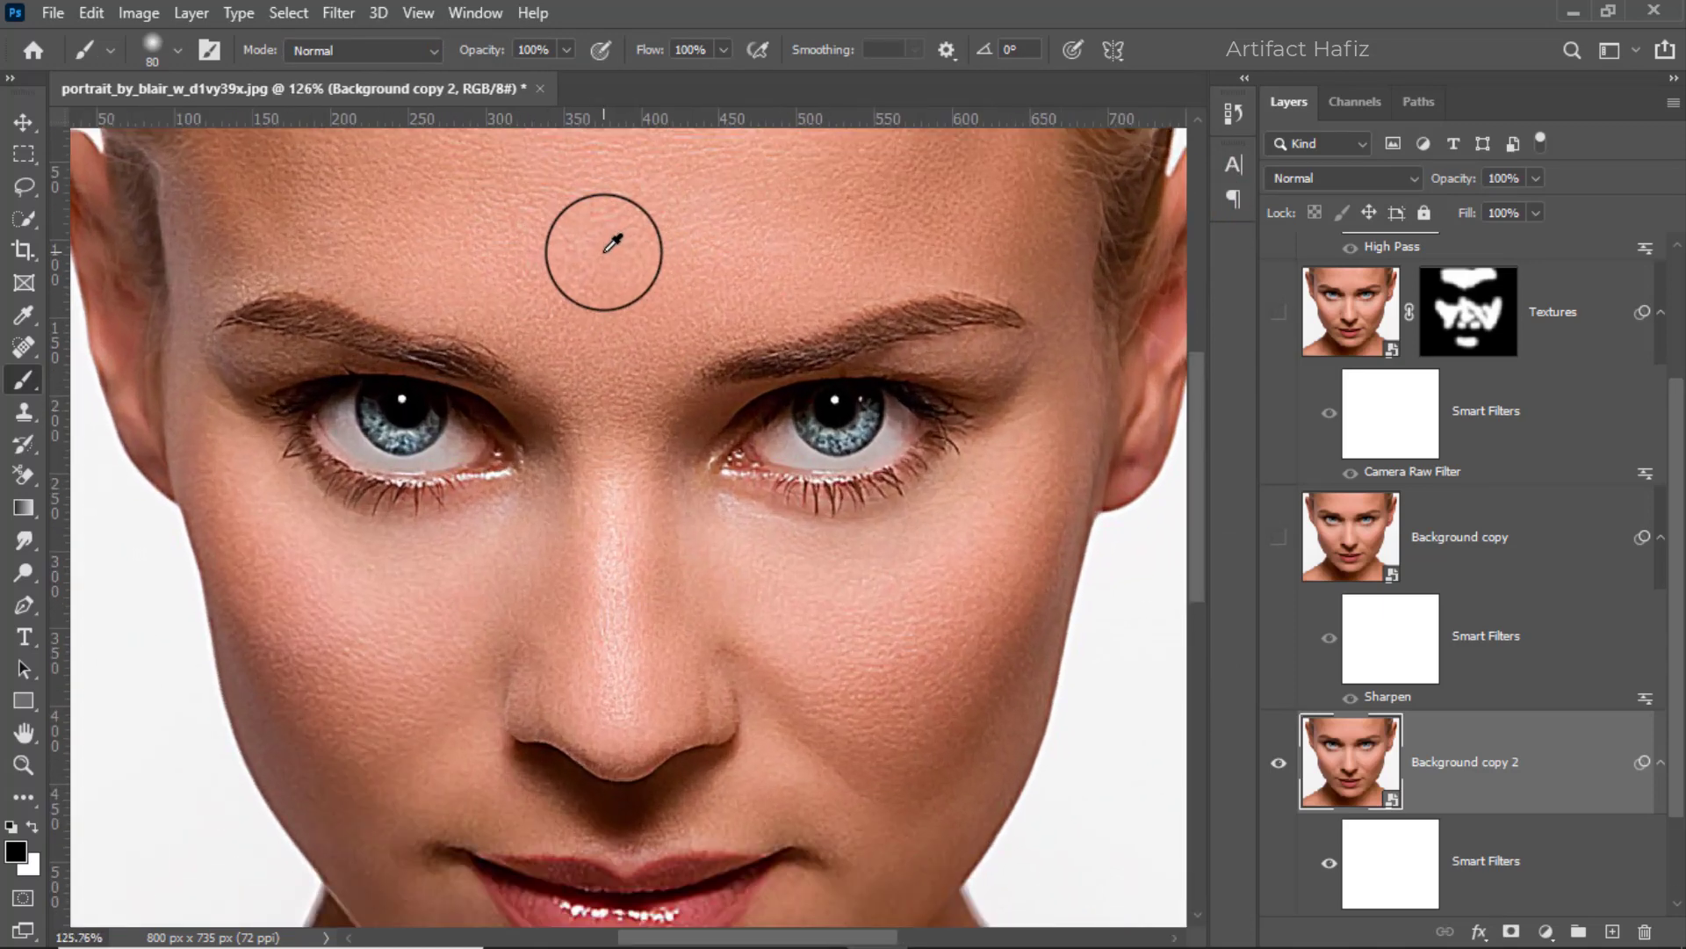
scroll(608, 265, up, 2)
drag(716, 478, 716, 389)
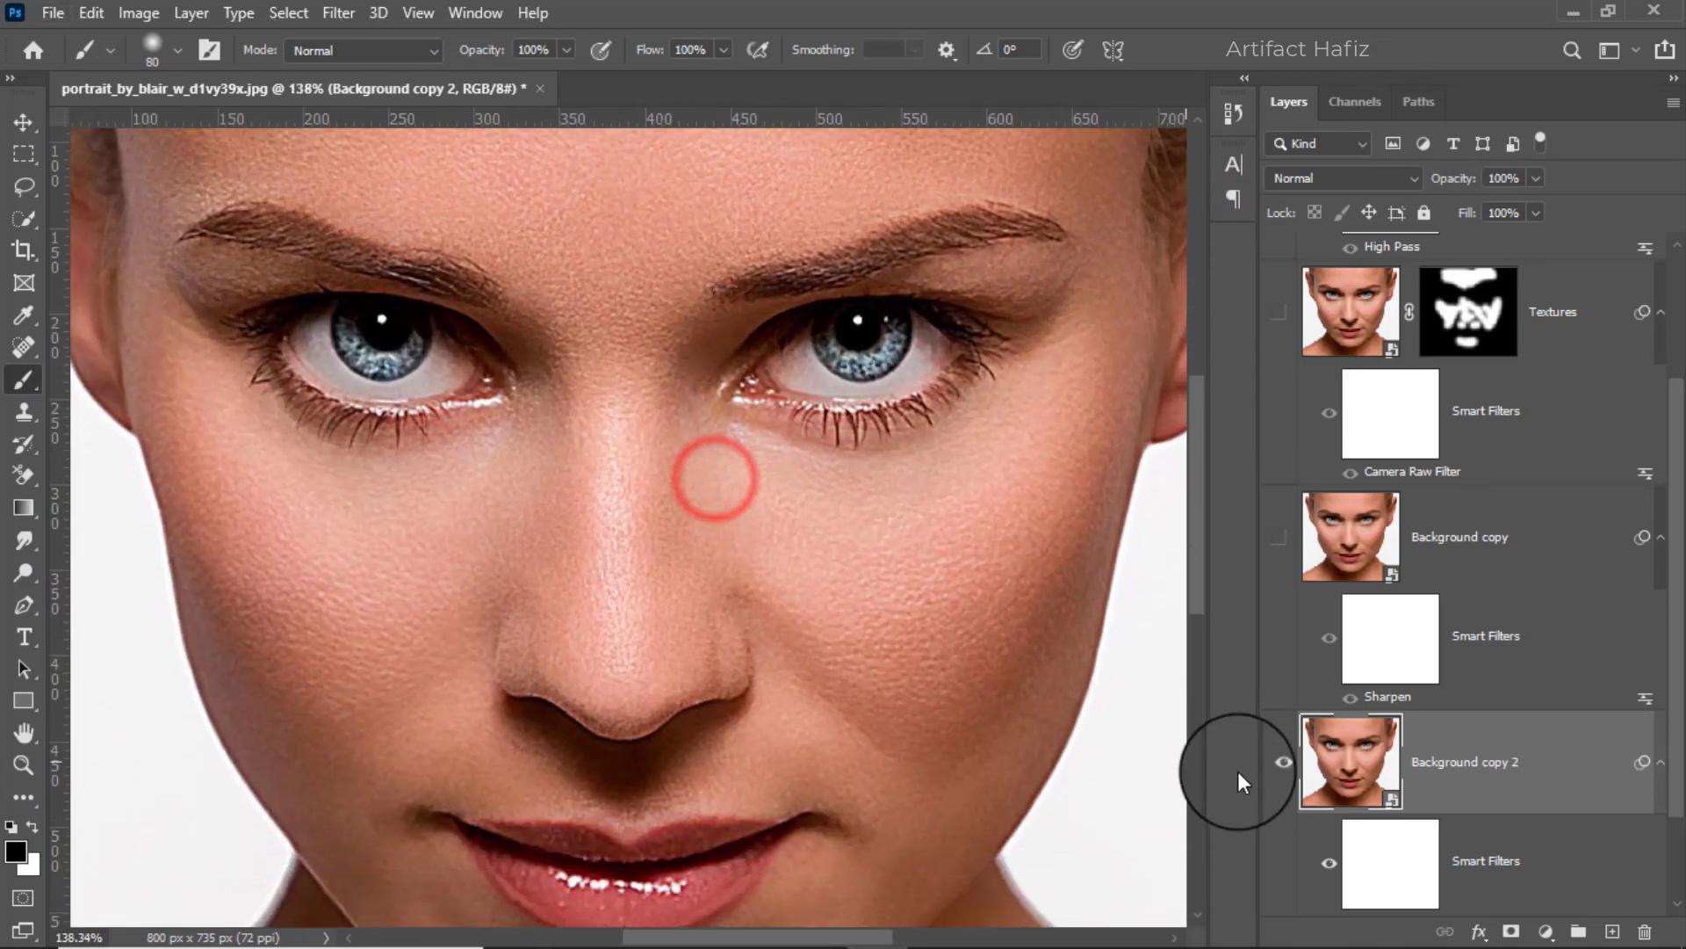
click(1279, 765)
click(1278, 765)
scroll(723, 517, down, 3)
scroll(716, 511, down, 3)
scroll(708, 507, down, 2)
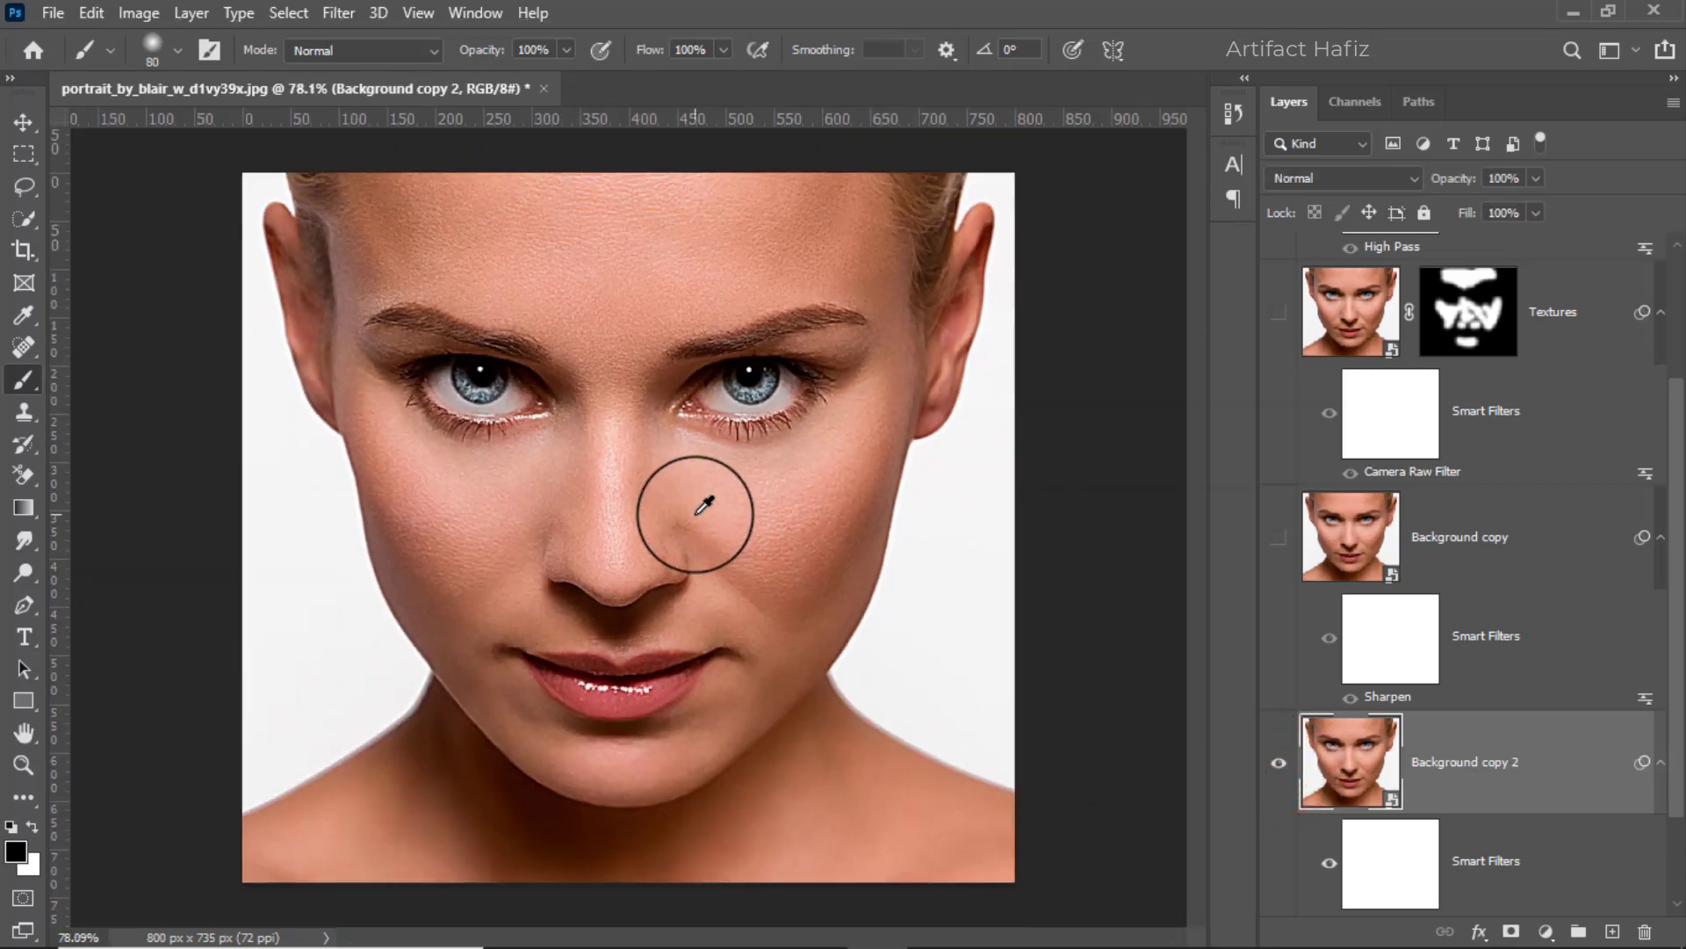